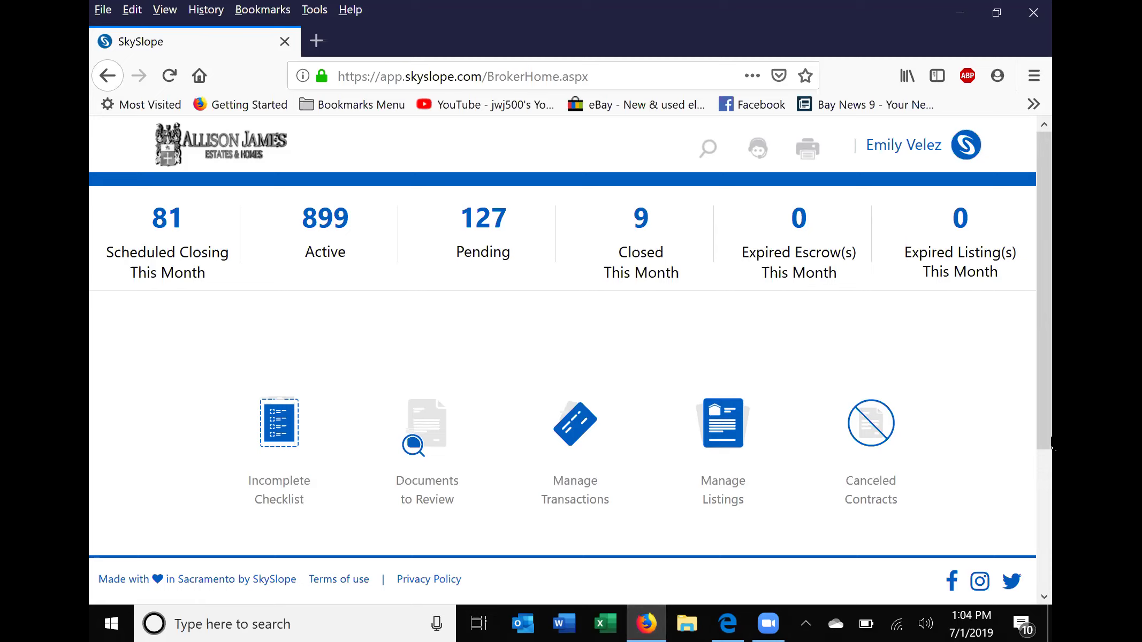
Scroll the broker home page down and open the Digital Signature shortcut.
{"action": "left_click_drag", "start_coordinate": [1050, 409], "coordinate": [1041, 530]}
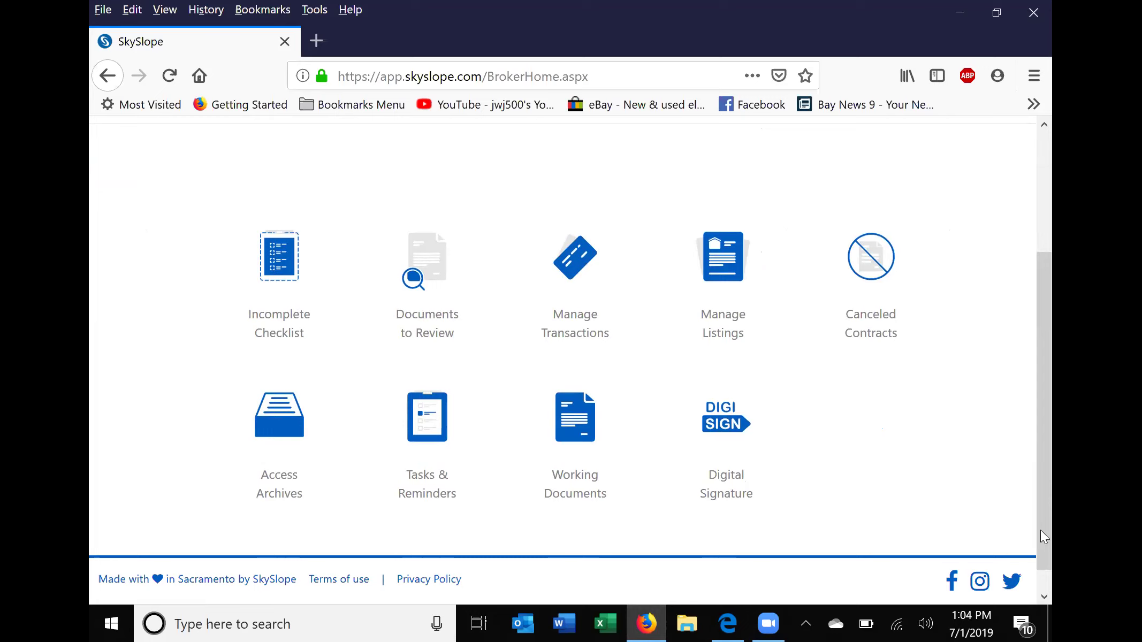
{"action": "left_click", "coordinate": [732, 422]}
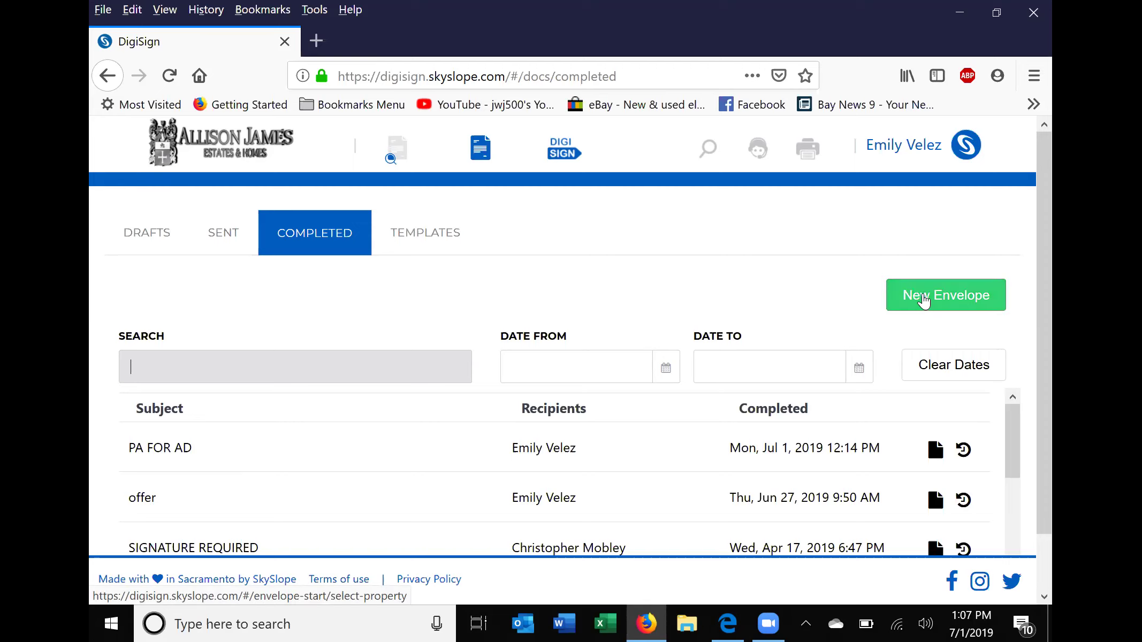
Start a new envelope from the DigiSign Completed envelopes list.
{"action": "left_click", "coordinate": [925, 300]}
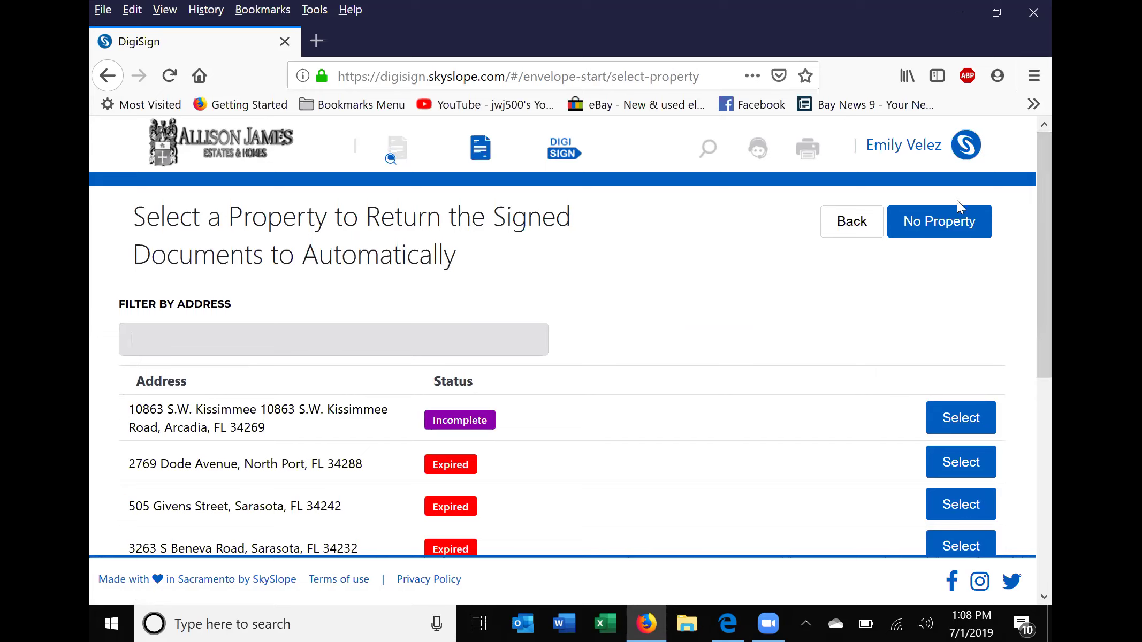
Choose No Property so the new envelope has no linked property.
{"action": "left_click", "coordinate": [928, 227]}
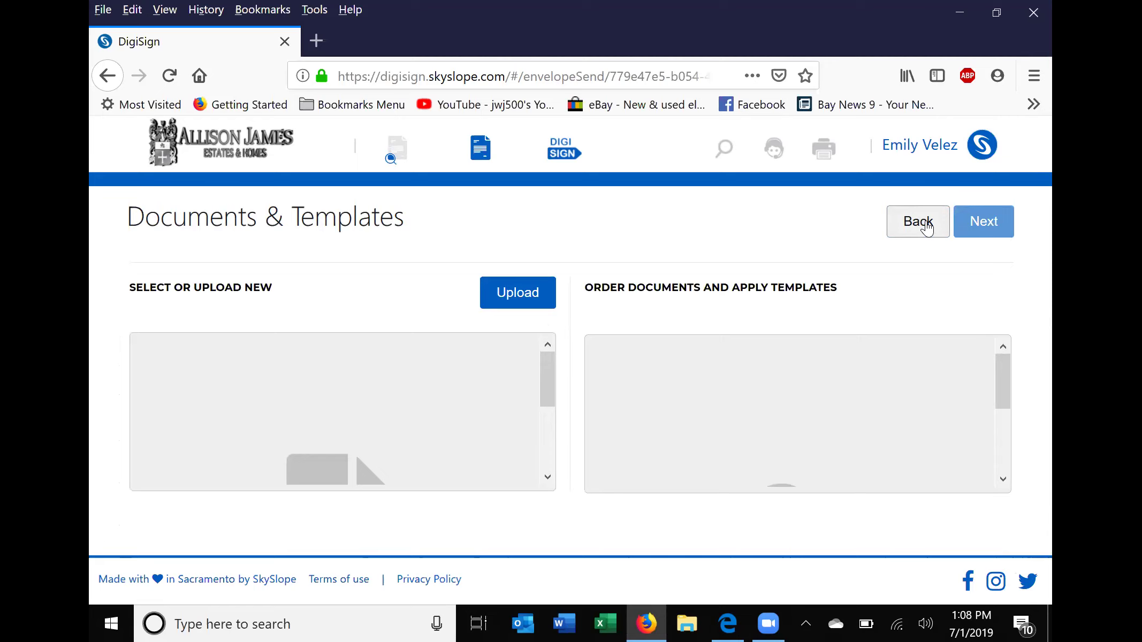
Upload pa1.pdf from the desktop, then restore down and move the Firefox window aside.
{"action": "left_click", "coordinate": [506, 294]}
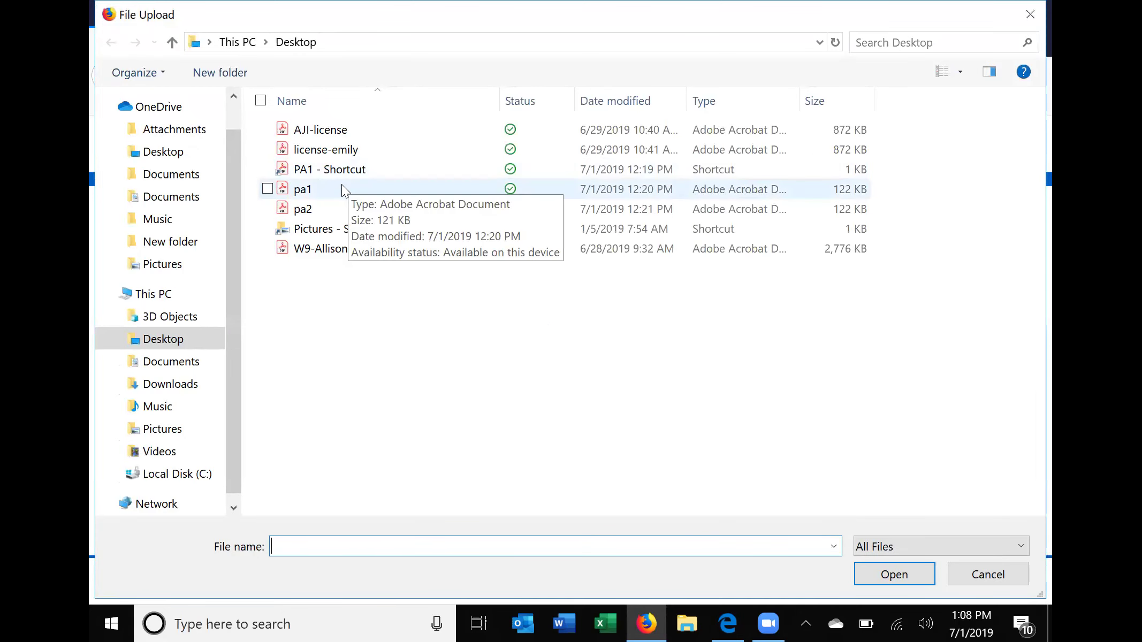
{"action": "left_click", "coordinate": [343, 187]}
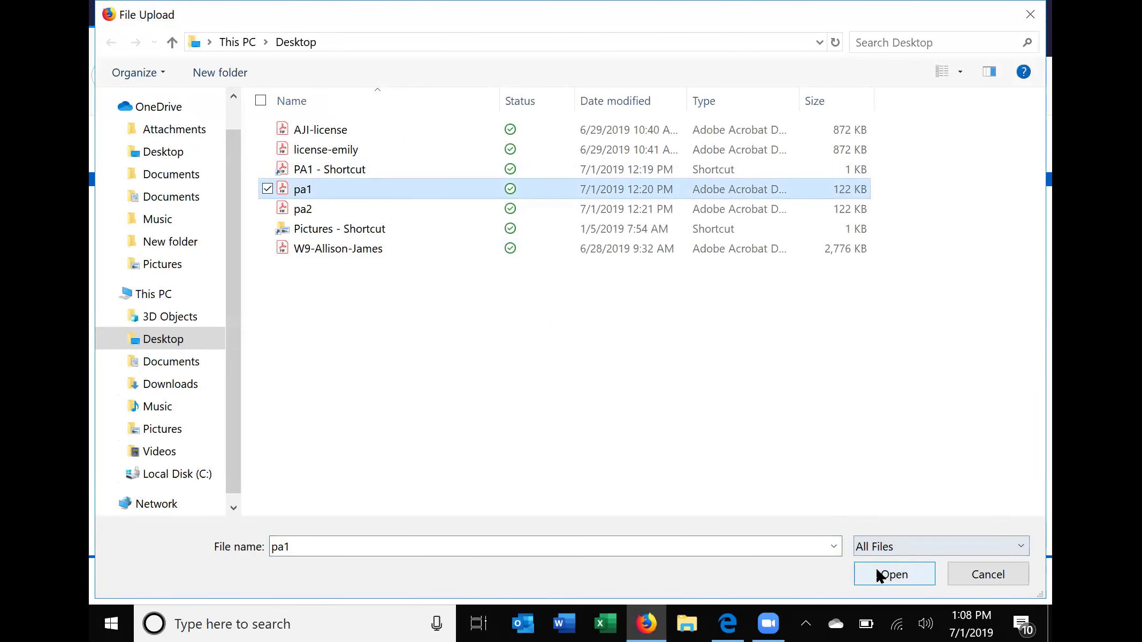
{"action": "left_click", "coordinate": [876, 567]}
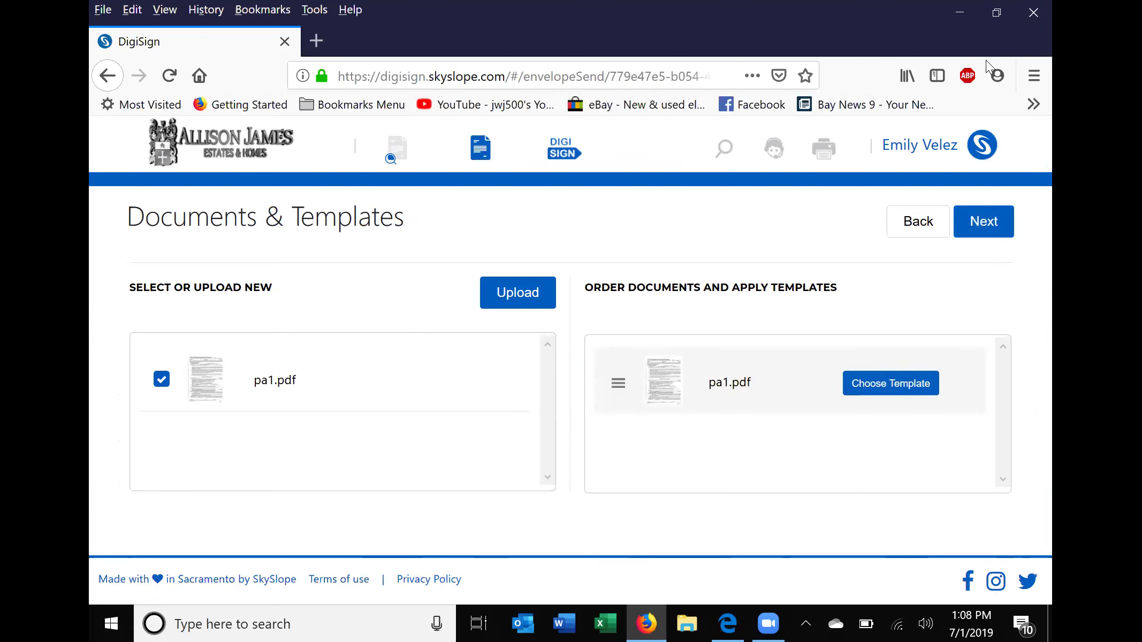
{"action": "left_click", "coordinate": [997, 12]}
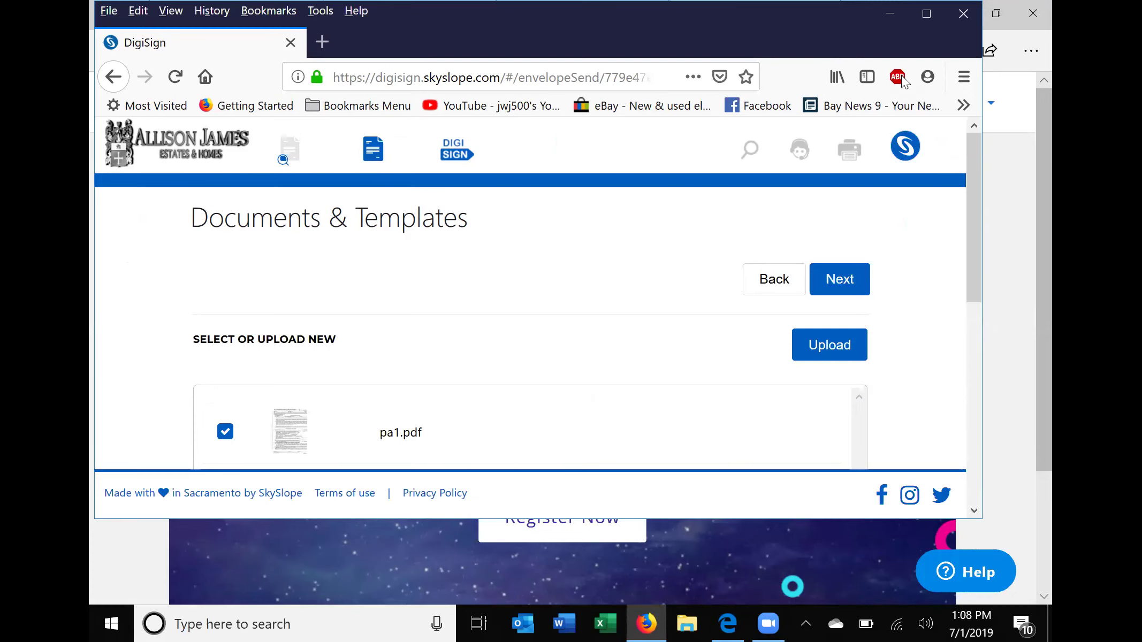
{"action": "left_click_drag", "start_coordinate": [832, 33], "coordinate": [918, 45]}
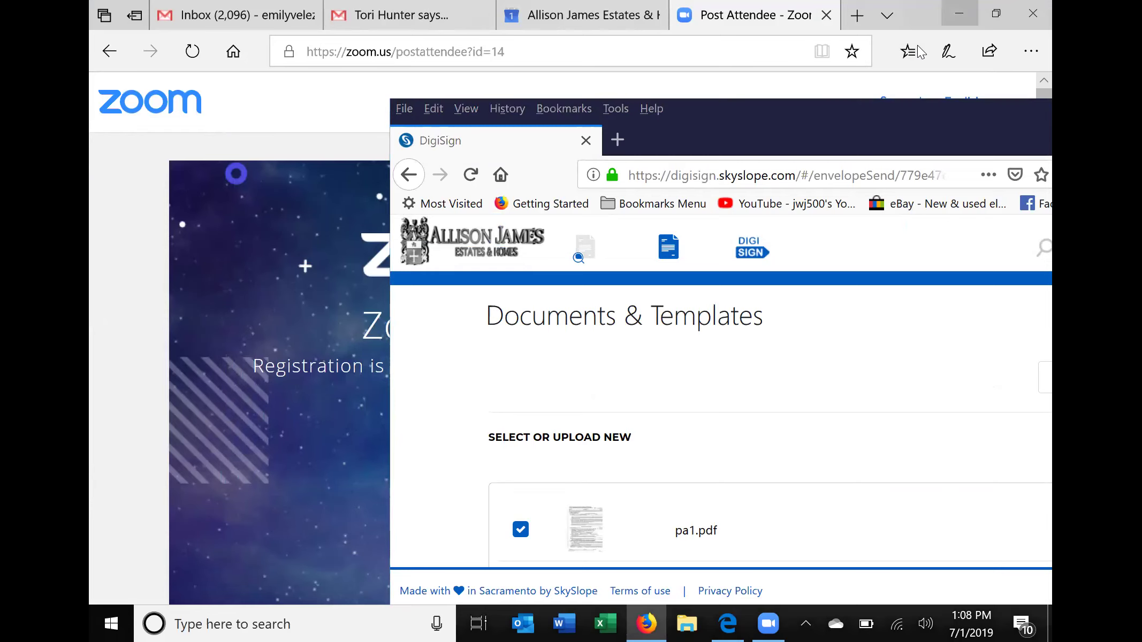
Minimize the Edge window showing the Zoom post-attendee page.
{"action": "left_click", "coordinate": [920, 52]}
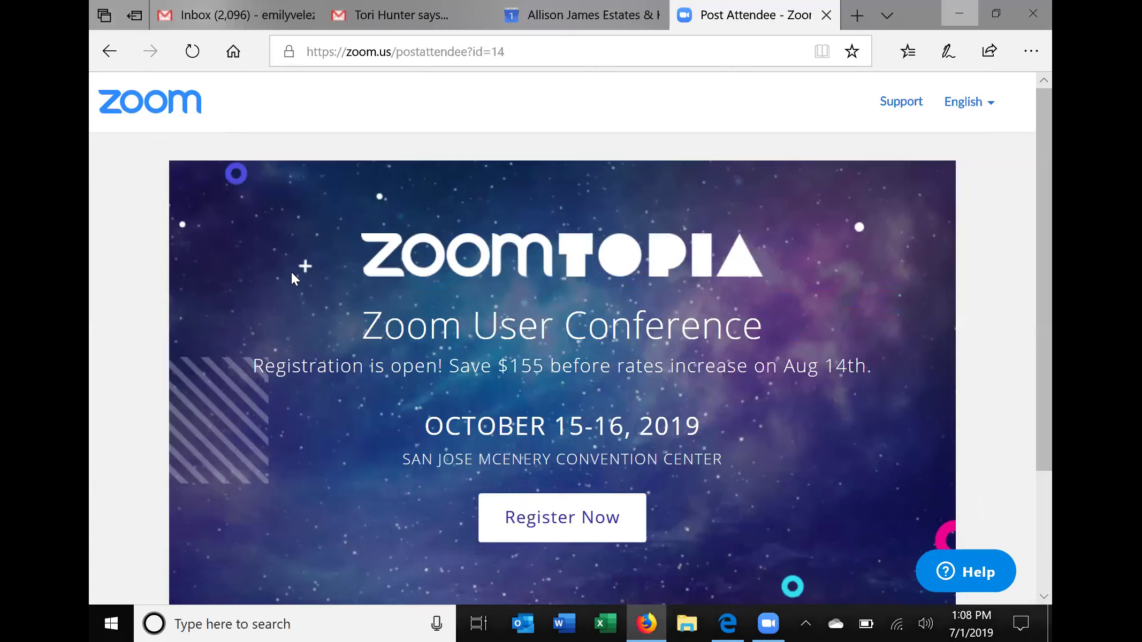
{"action": "left_click", "coordinate": [960, 14]}
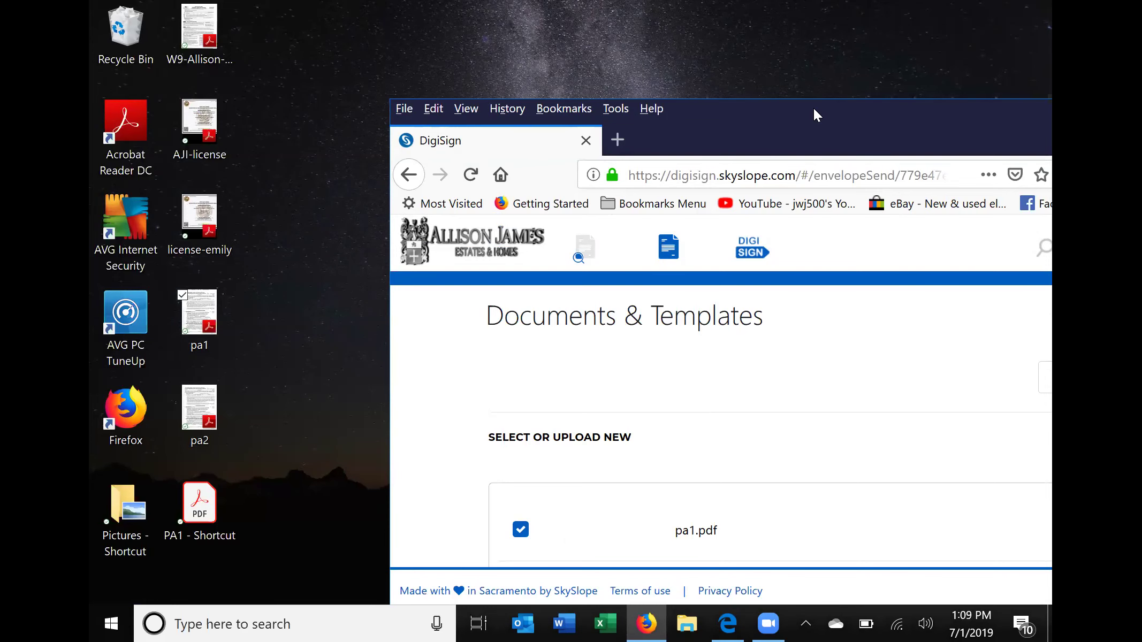
Maximize Firefox, untick the duplicate pa1.pdf, and continue to Recipients & Signing Order.
{"action": "key", "text": "super+Up"}
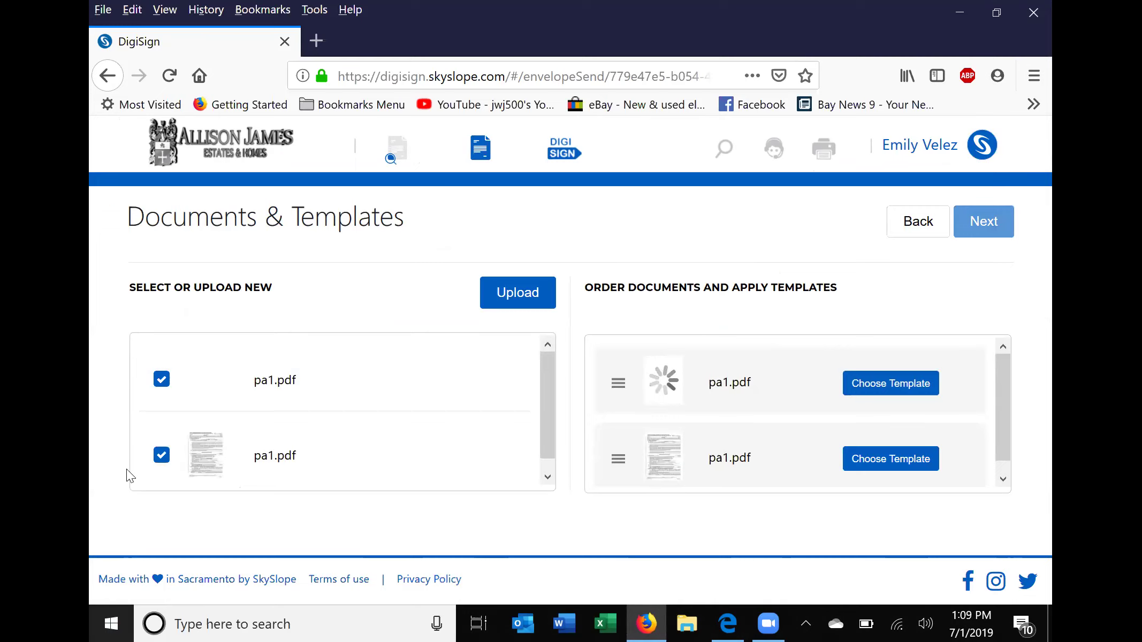
{"action": "left_click", "coordinate": [162, 456]}
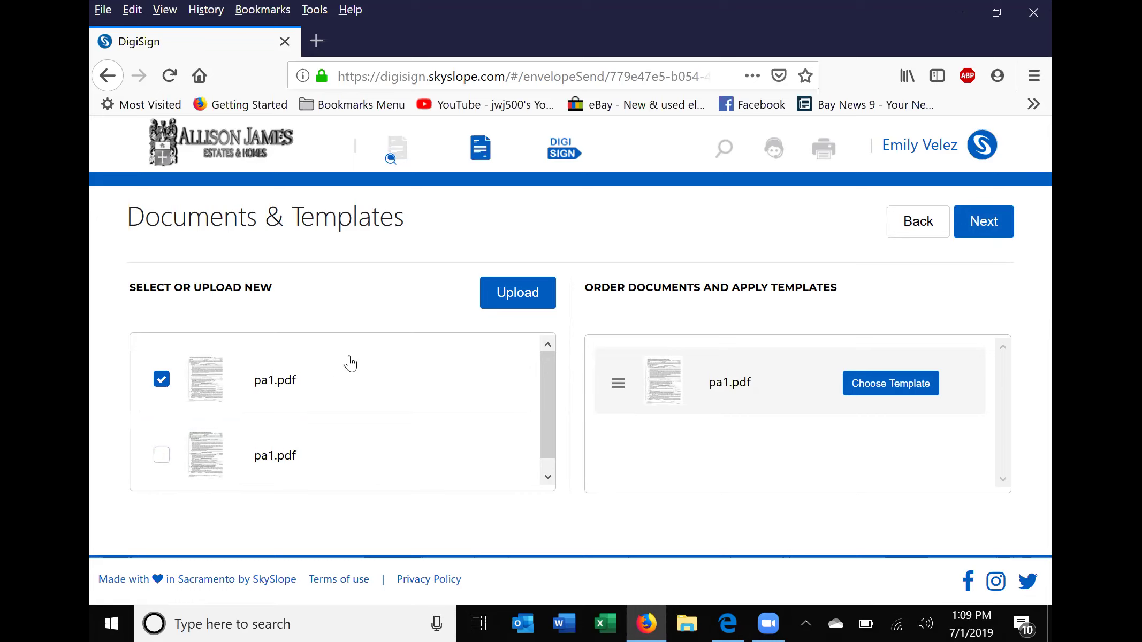
{"action": "left_click", "coordinate": [977, 222]}
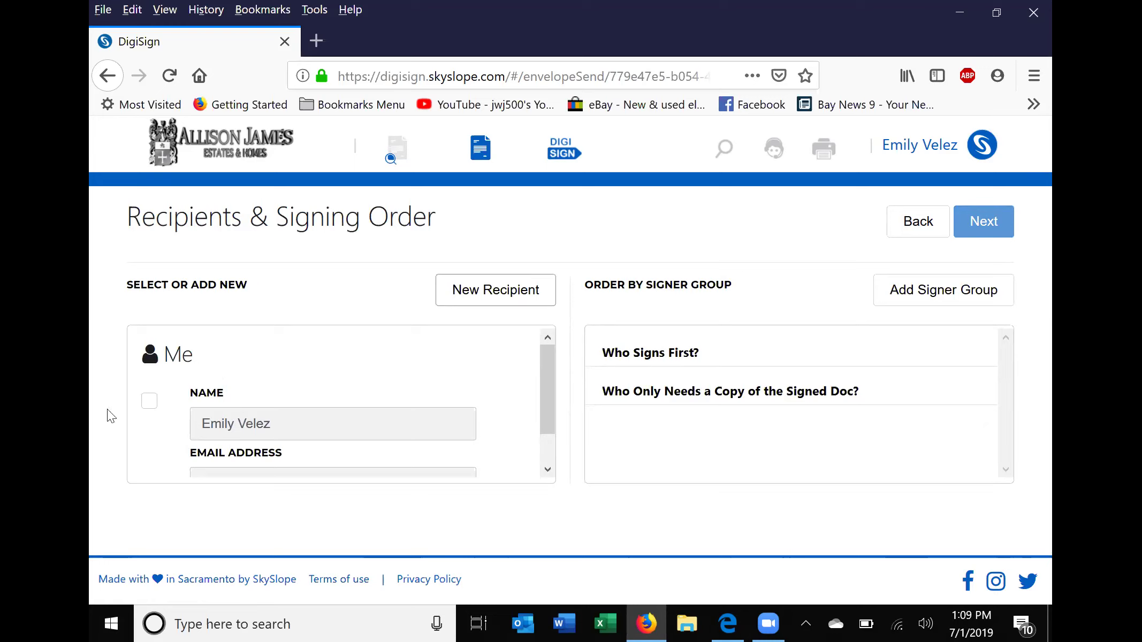
{"action": "left_click", "coordinate": [150, 406]}
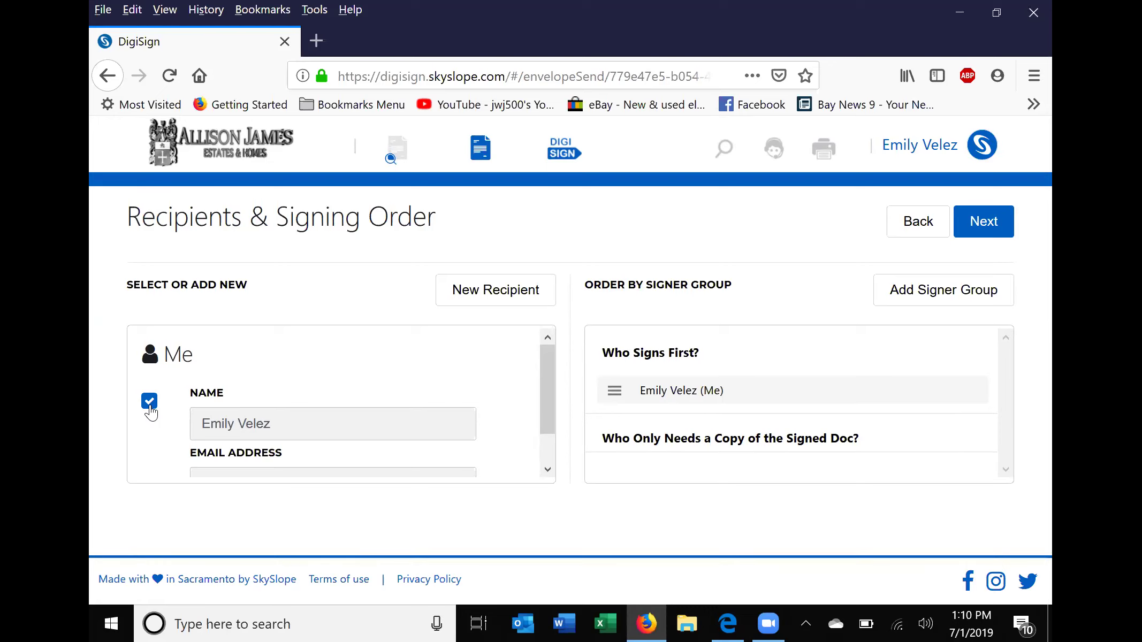
{"action": "left_click", "coordinate": [150, 401]}
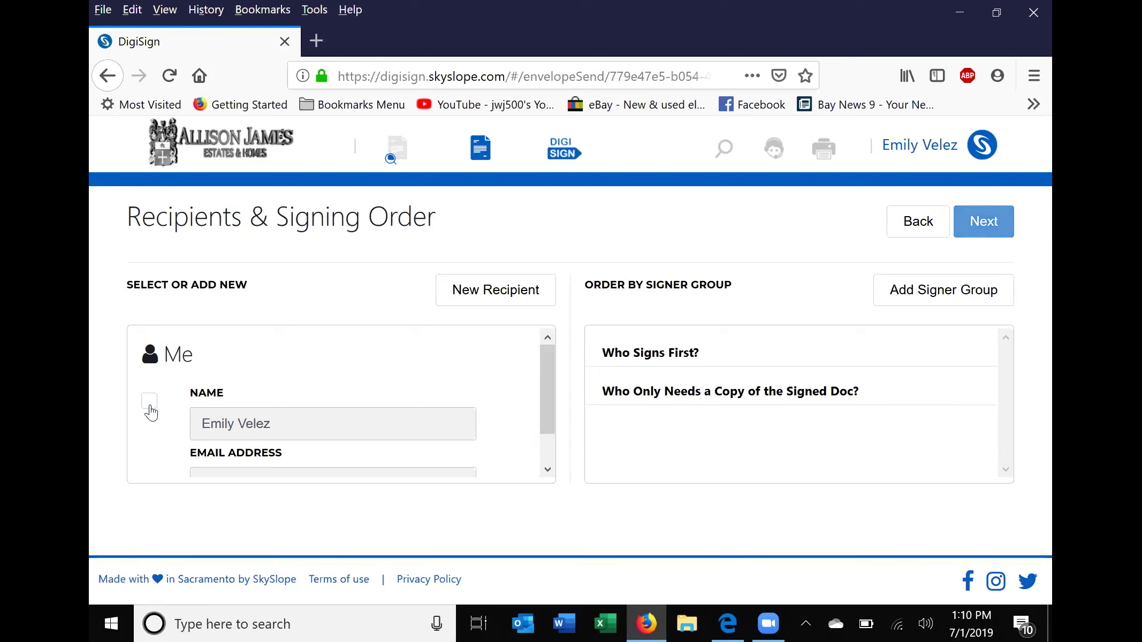
Add a suggested contact as recipient with role Purchaser / Tenant, type Needs to Sign.
{"action": "left_click", "coordinate": [483, 294]}
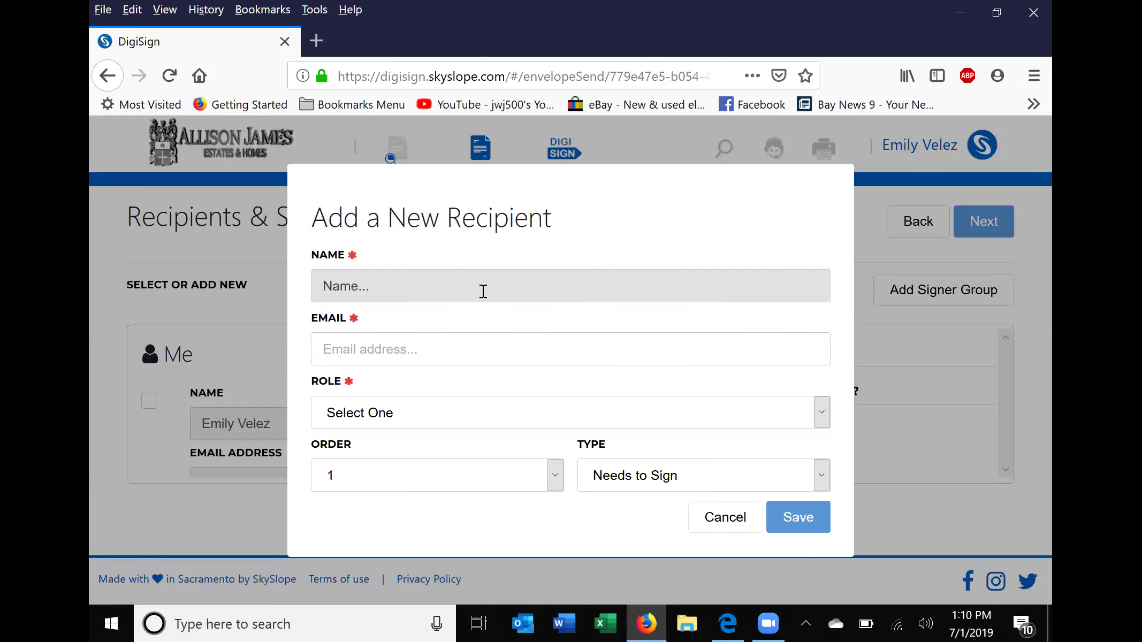
{"action": "type", "text": "a"}
{"action": "key", "text": "BackSpace"}
{"action": "type", "text": "eMIL"}
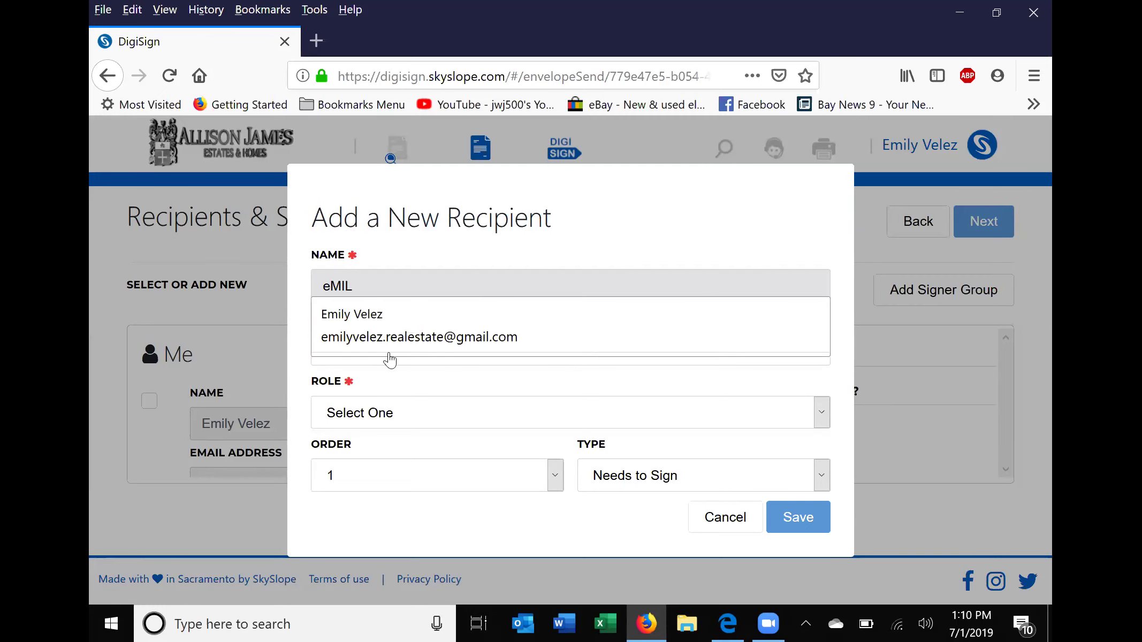
{"action": "left_click", "coordinate": [387, 335]}
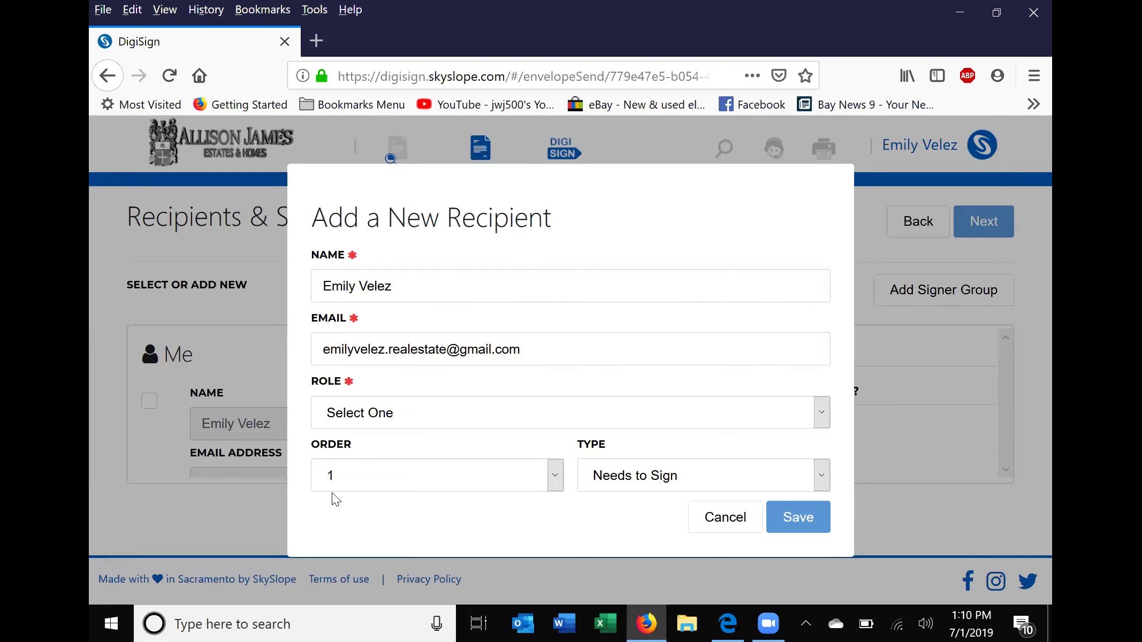
{"action": "left_click", "coordinate": [512, 405]}
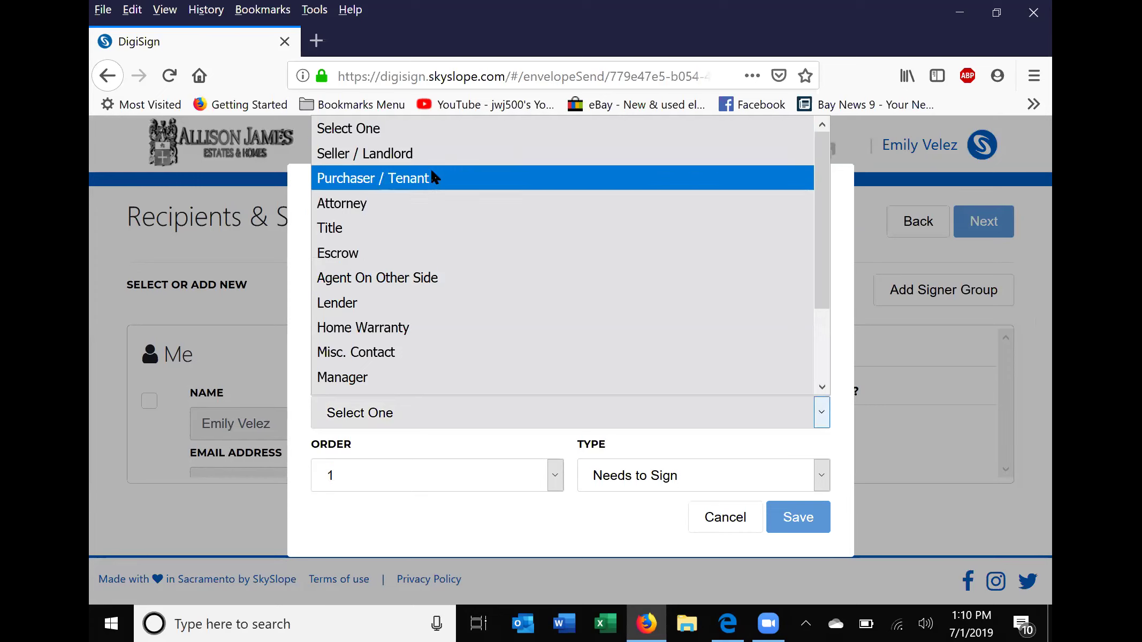
{"action": "left_click", "coordinate": [419, 181]}
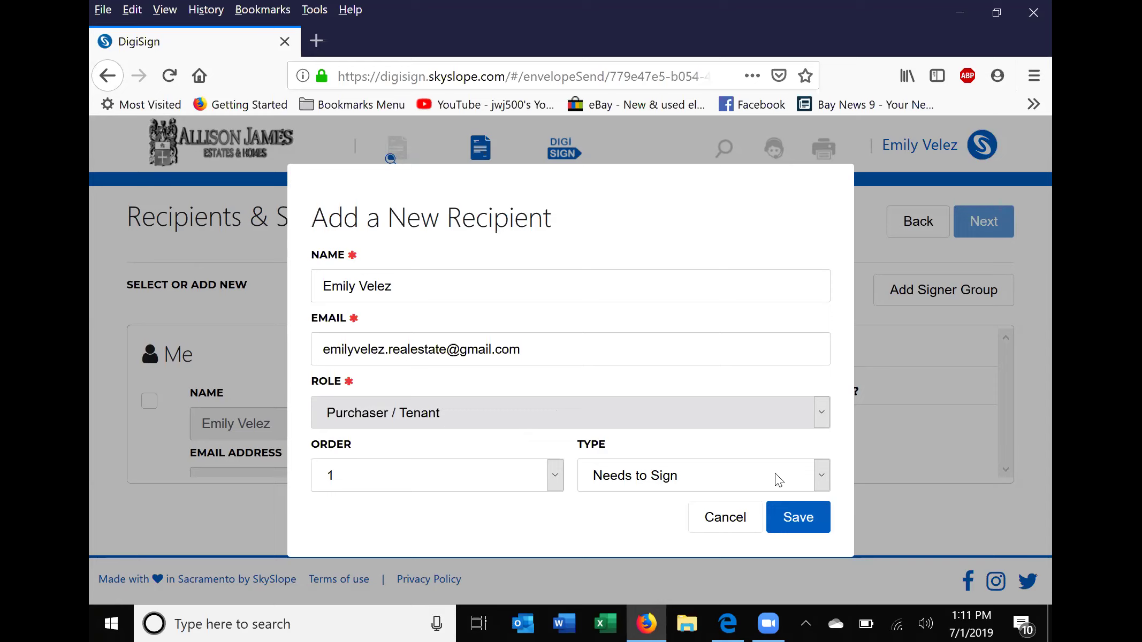
{"action": "left_click", "coordinate": [819, 475]}
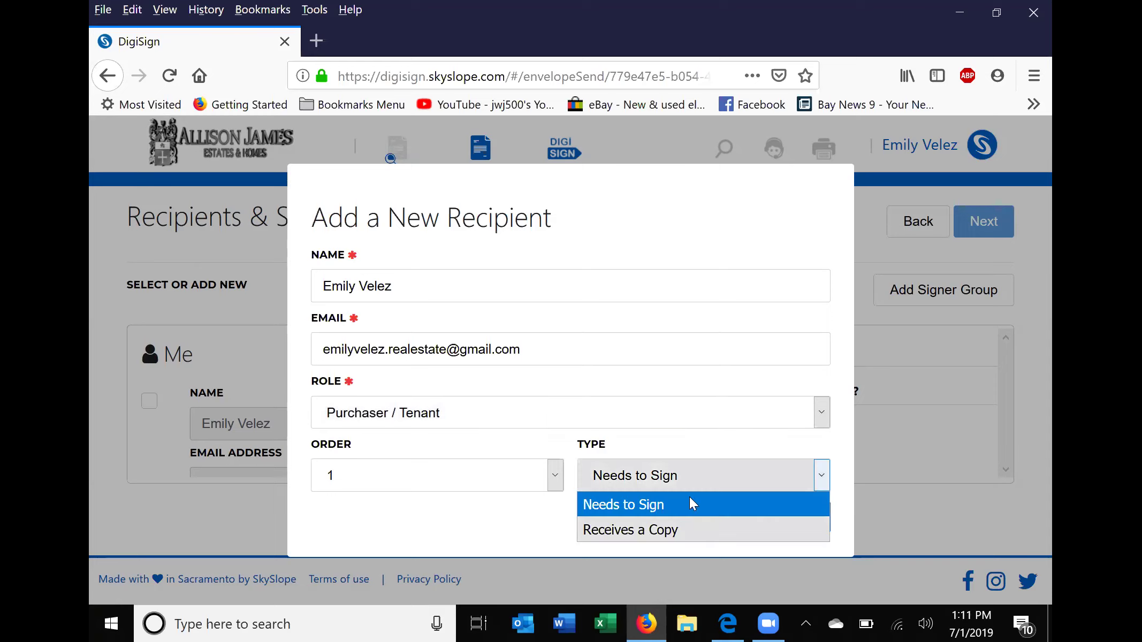
{"action": "left_click", "coordinate": [655, 505]}
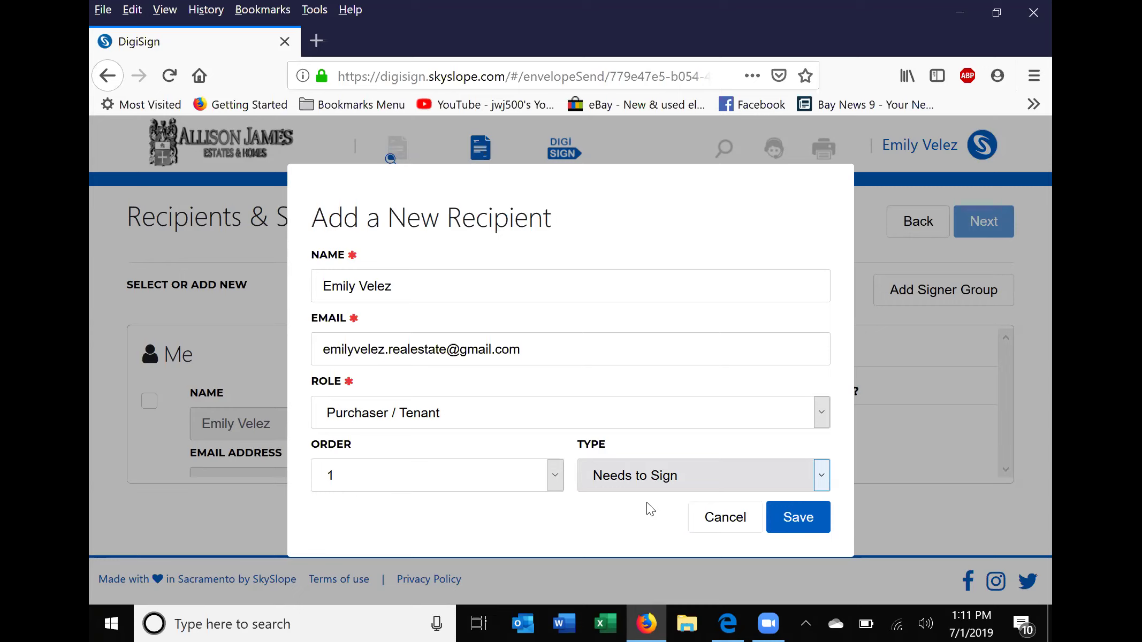
{"action": "left_click", "coordinate": [810, 517]}
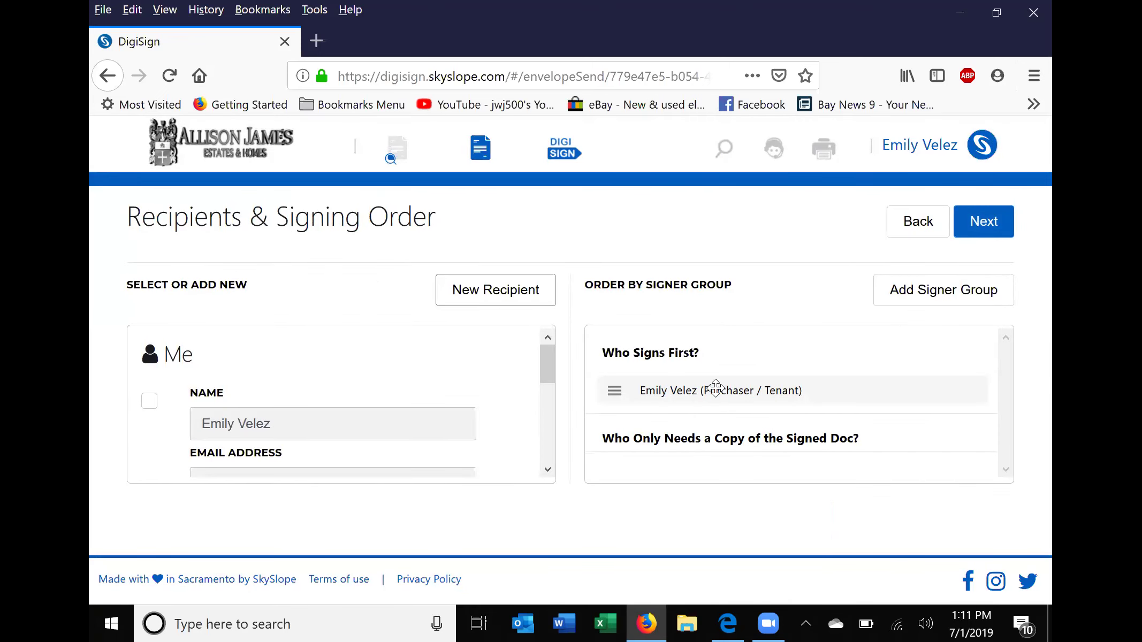
Proceed from Recipients & Signing Order to the Add fields step for pa1.pdf.
{"action": "left_click", "coordinate": [495, 297]}
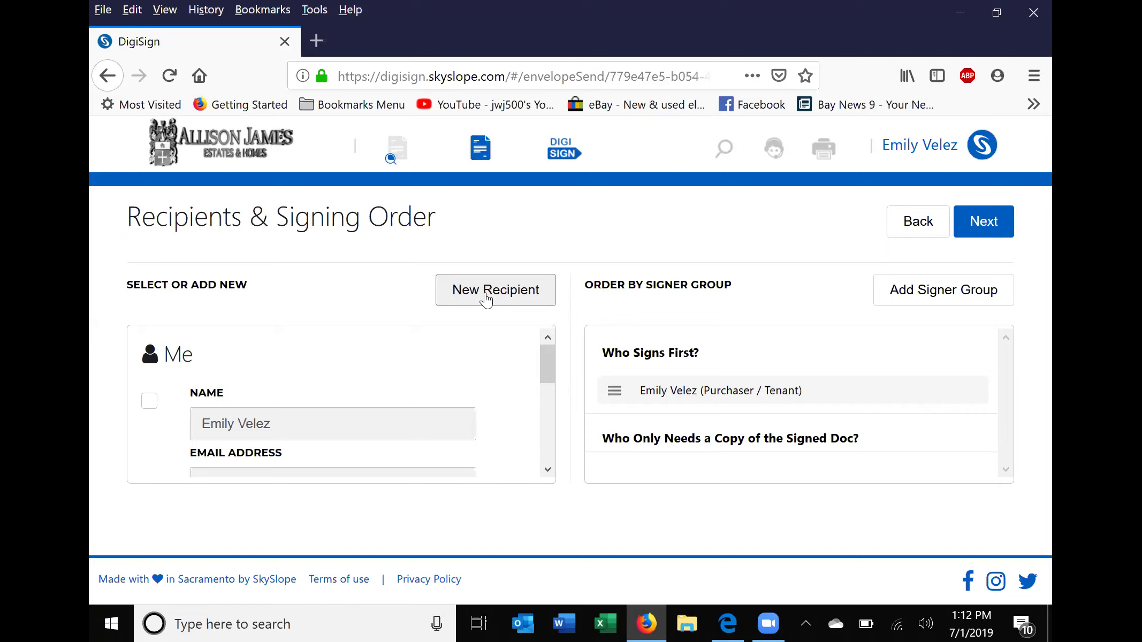
{"action": "left_click", "coordinate": [991, 227]}
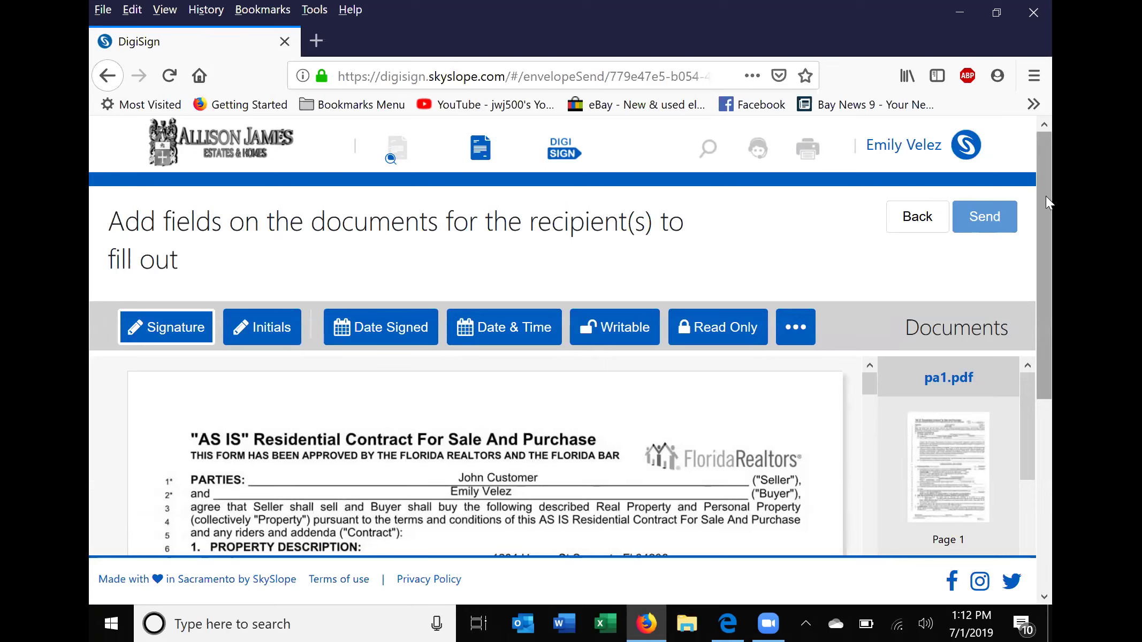
Scroll the contract down to the Buyer's Initials footer of page 1.
{"action": "left_click_drag", "start_coordinate": [1046, 197], "coordinate": [1049, 274]}
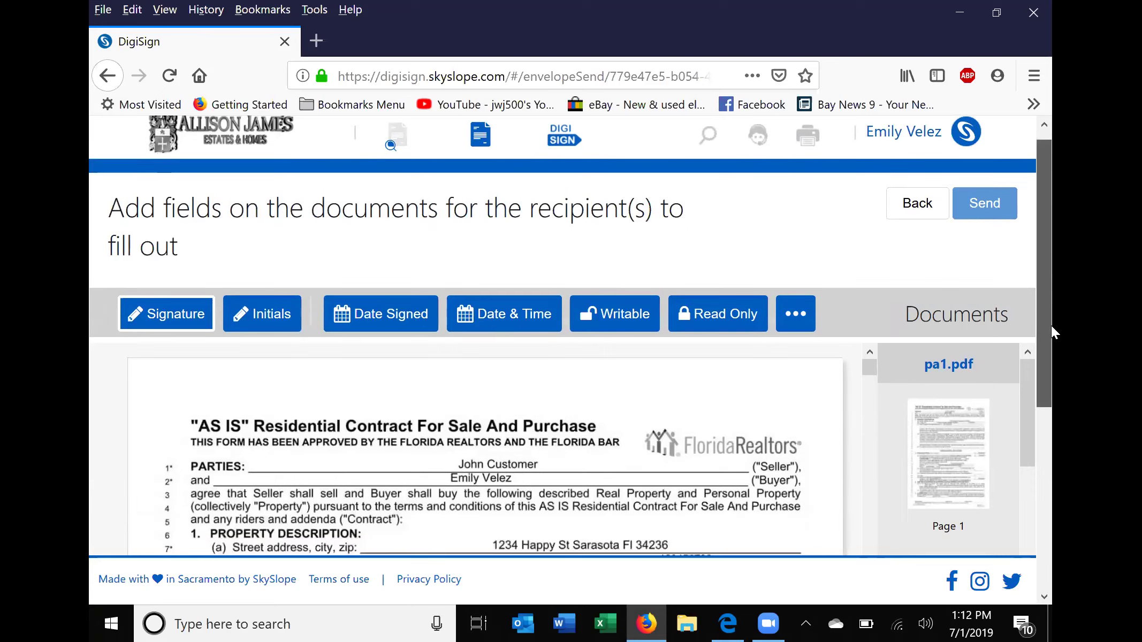
{"action": "scroll", "coordinate": [1051, 332], "scroll_direction": "down", "scroll_amount": 5}
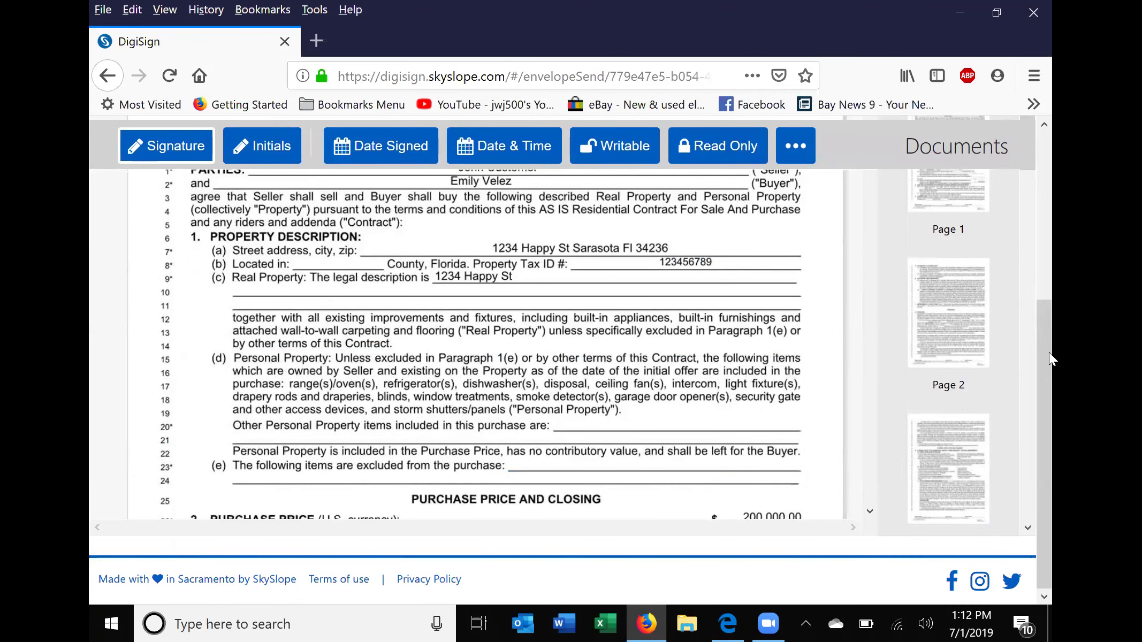
{"action": "scroll", "coordinate": [597, 179], "scroll_direction": "down", "scroll_amount": 2}
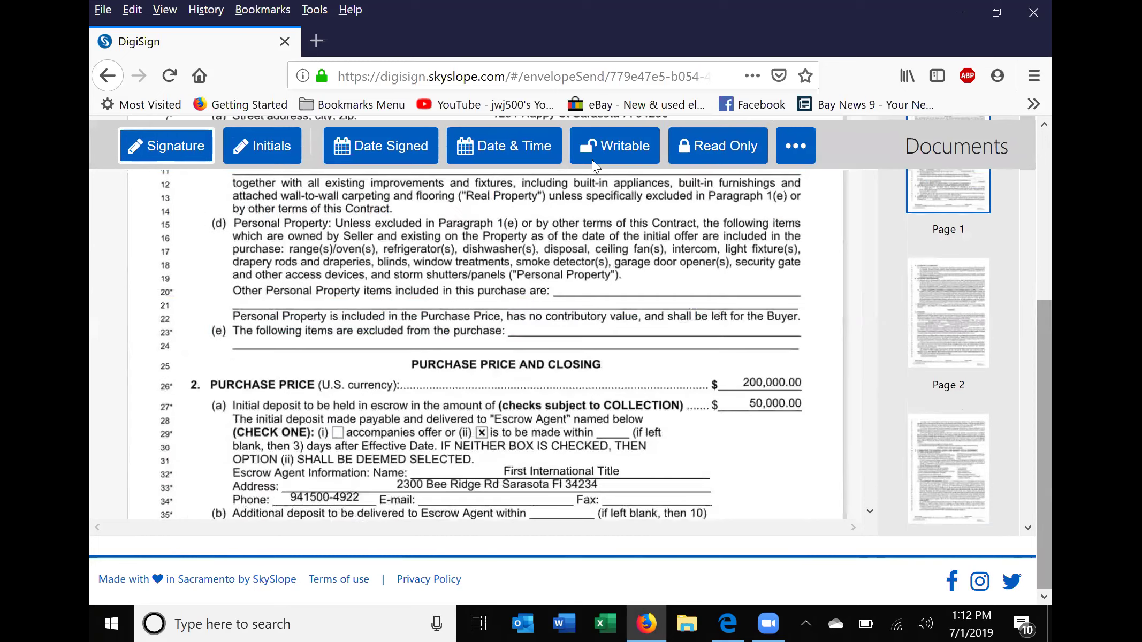
{"action": "scroll", "coordinate": [506, 235], "scroll_direction": "down", "scroll_amount": 7}
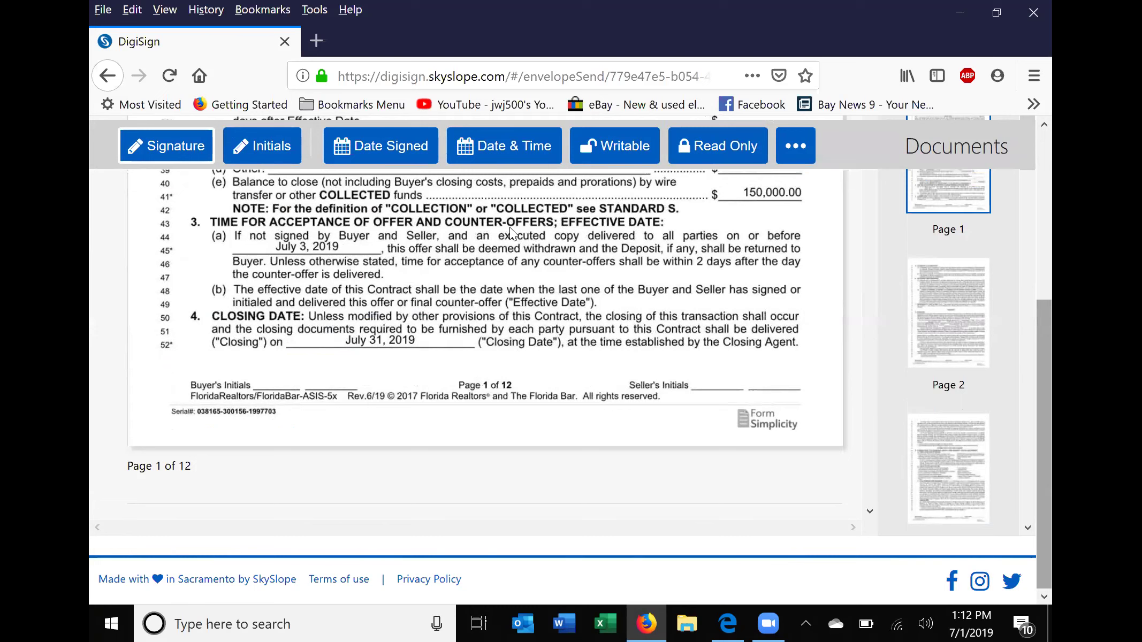
With the Initials tool, add buyer initials on pages 1 and 2, removing a misplaced one on line 103.
{"action": "left_click", "coordinate": [266, 149]}
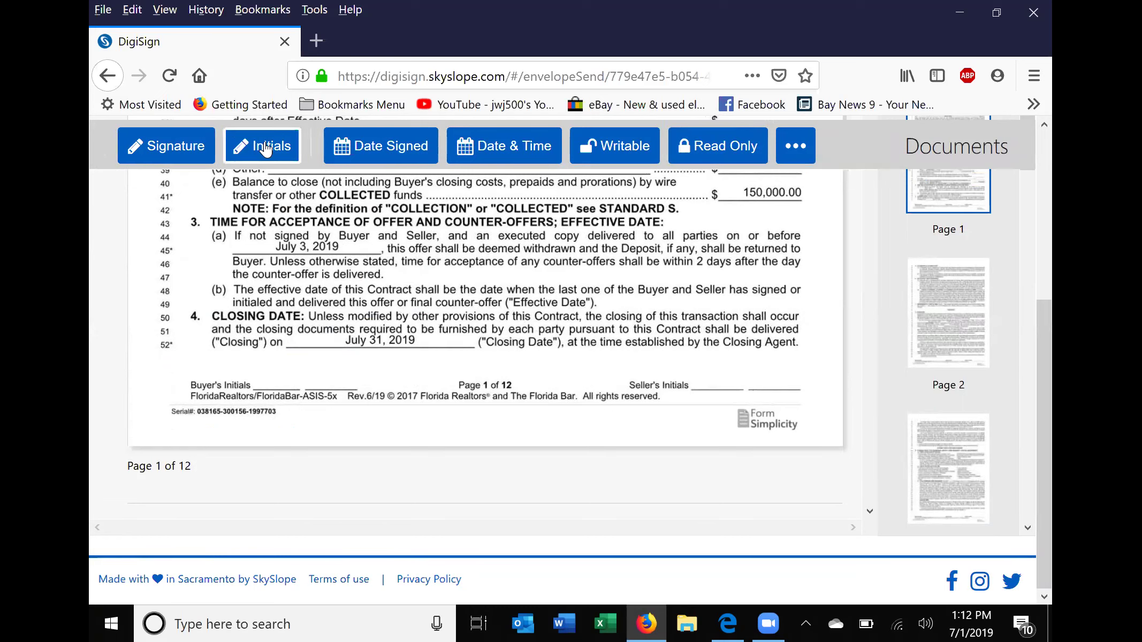
{"action": "left_click", "coordinate": [262, 369]}
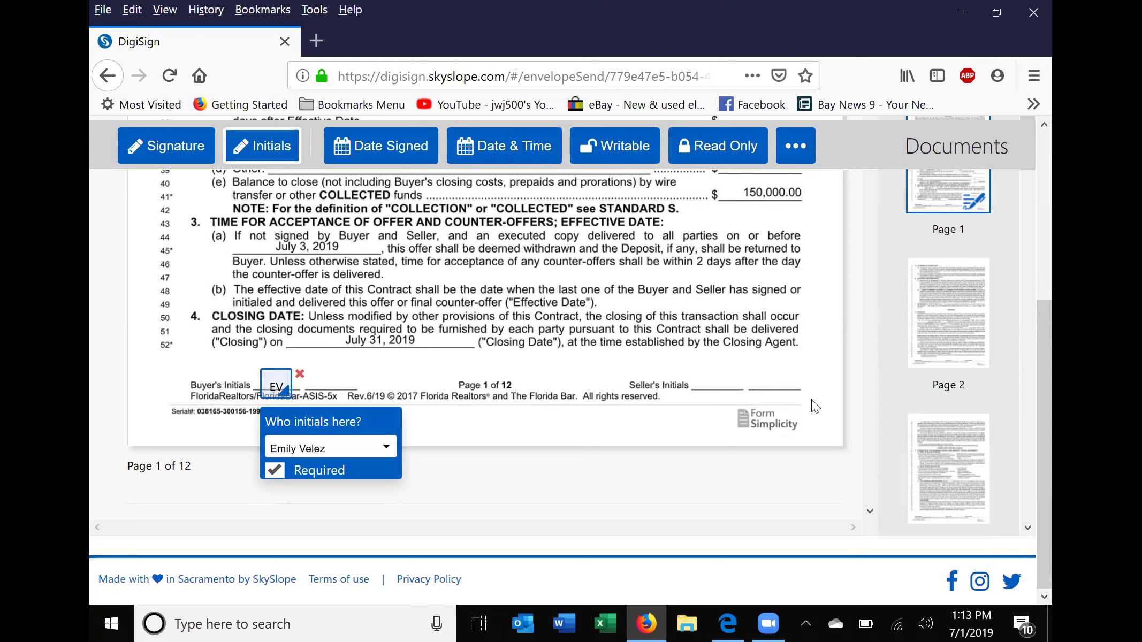
{"action": "scroll", "coordinate": [672, 301], "scroll_direction": "down", "scroll_amount": 9}
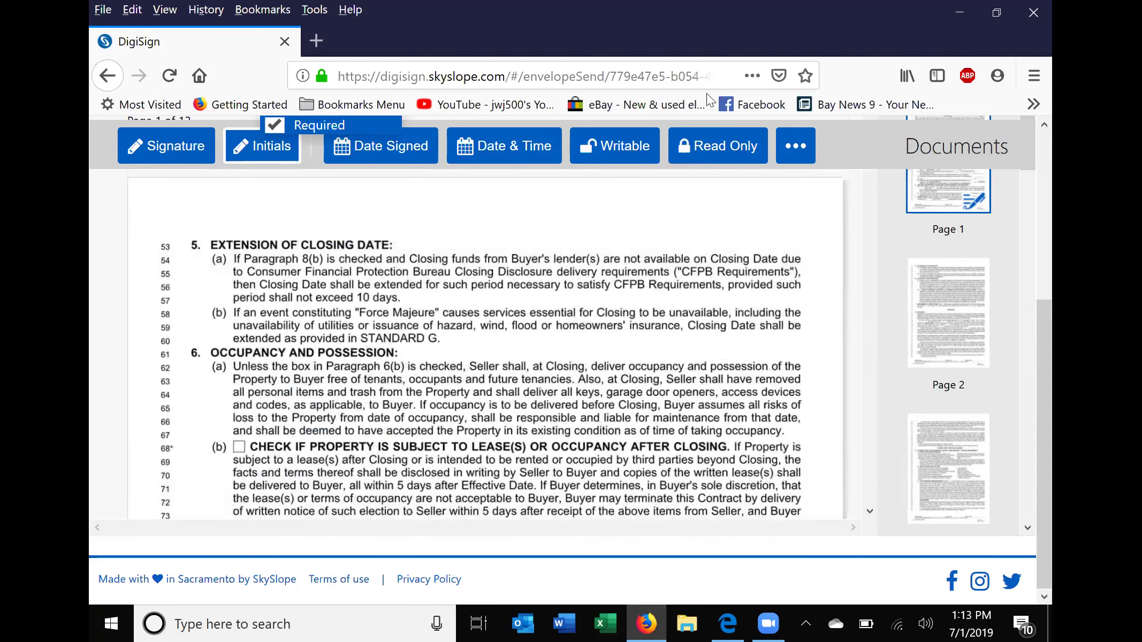
{"action": "scroll", "coordinate": [636, 181], "scroll_direction": "down", "scroll_amount": 8}
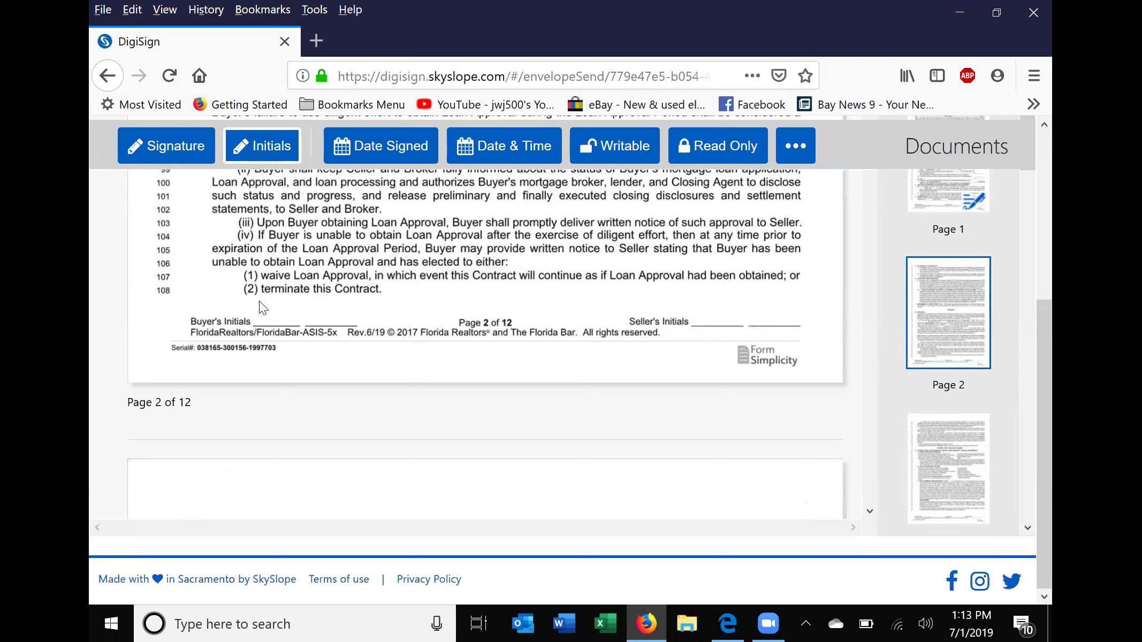
{"action": "left_click", "coordinate": [646, 221]}
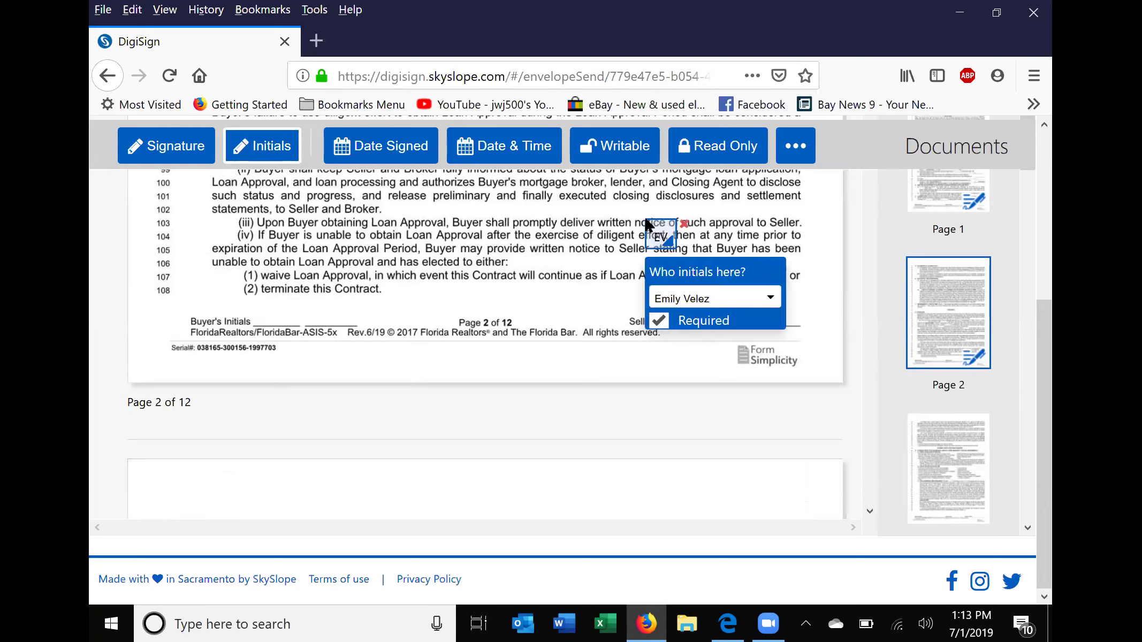
{"action": "left_click", "coordinate": [685, 225]}
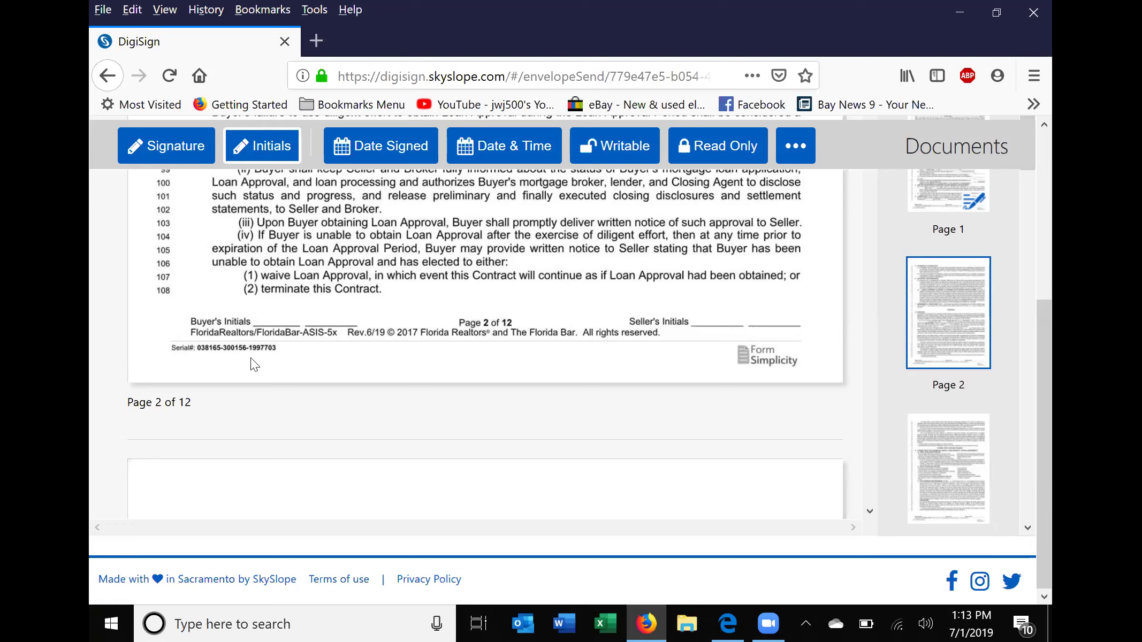
{"action": "left_click", "coordinate": [262, 296]}
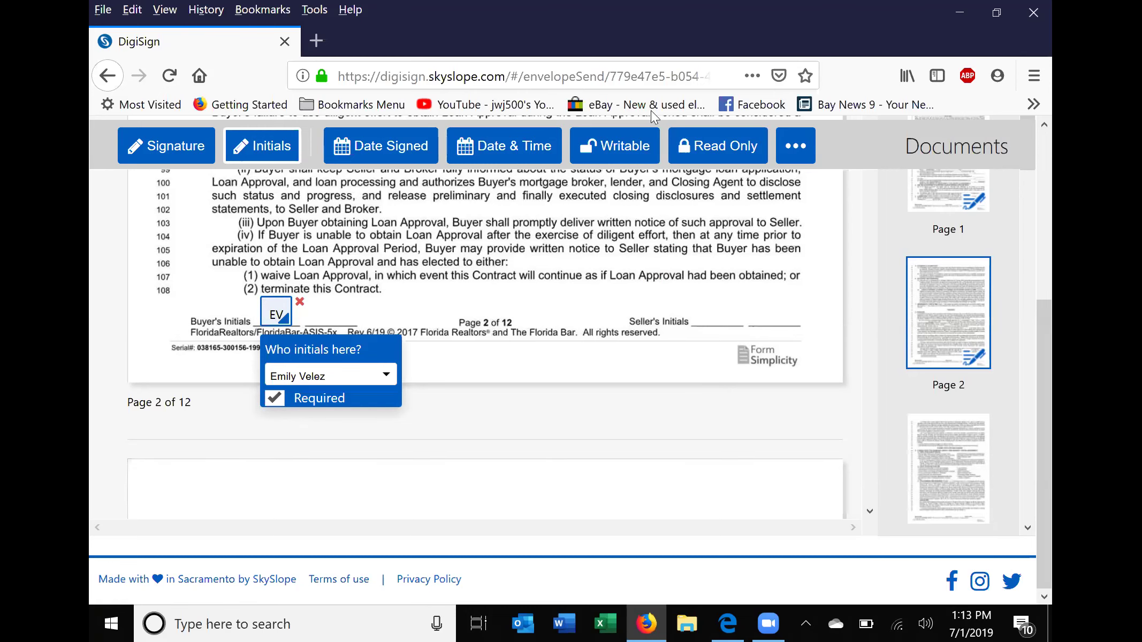
Add buyer initials fields at the Buyer's Initials lines of pages 3 through 6.
{"action": "scroll", "coordinate": [524, 339], "scroll_direction": "down", "scroll_amount": 6}
{"action": "scroll", "coordinate": [524, 339], "scroll_direction": "down", "scroll_amount": 8}
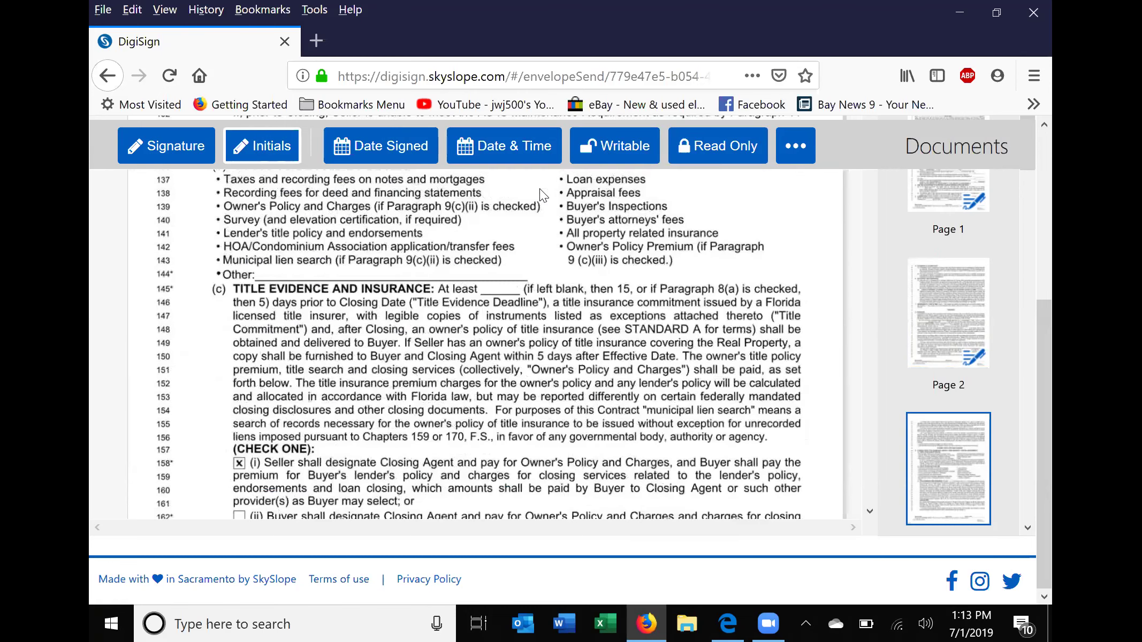
{"action": "left_click", "coordinate": [250, 304]}
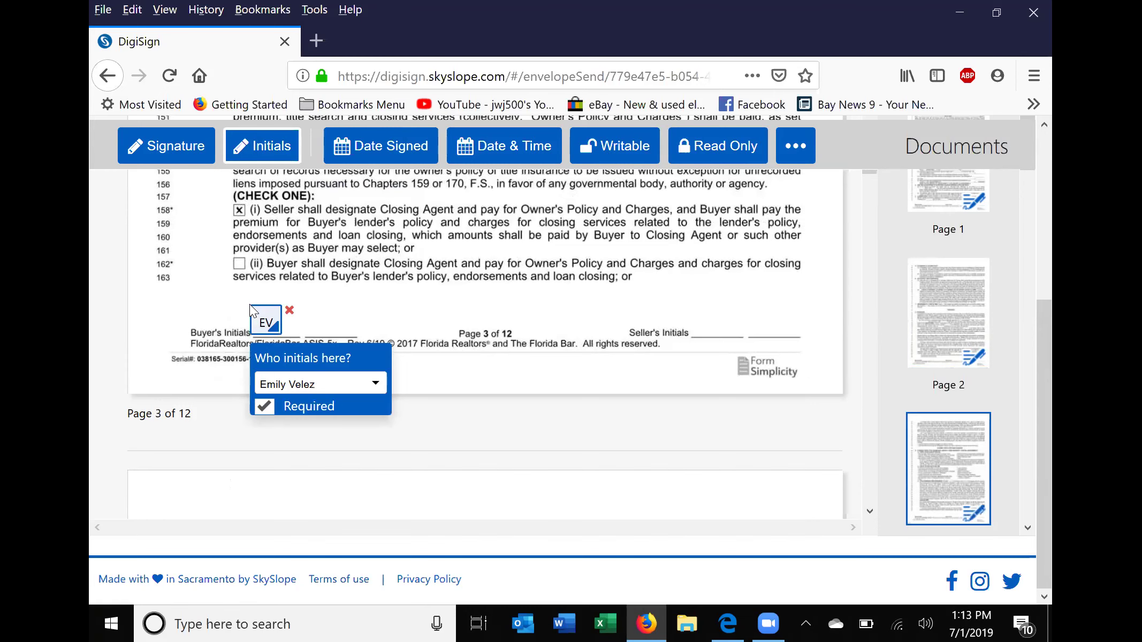
{"action": "scroll", "coordinate": [621, 177], "scroll_direction": "down", "scroll_amount": 3}
{"action": "scroll", "coordinate": [559, 243], "scroll_direction": "down", "scroll_amount": 3}
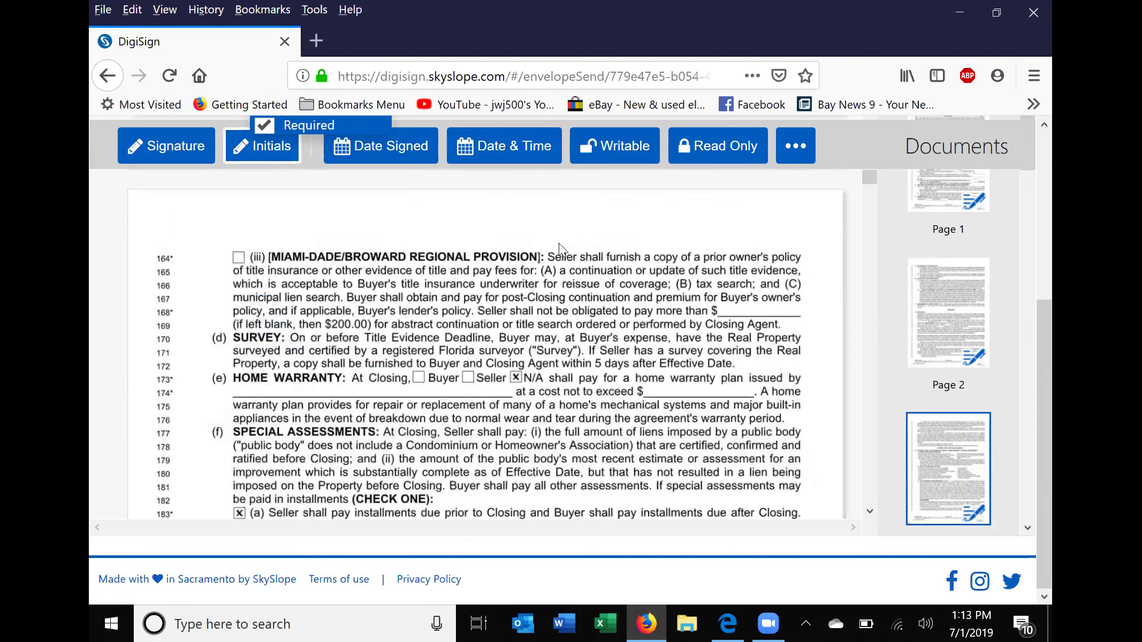
{"action": "scroll", "coordinate": [567, 182], "scroll_direction": "down", "scroll_amount": 3}
{"action": "scroll", "coordinate": [516, 252], "scroll_direction": "down", "scroll_amount": 9}
{"action": "left_click", "coordinate": [268, 313]}
{"action": "scroll", "coordinate": [566, 214], "scroll_direction": "down", "scroll_amount": 1}
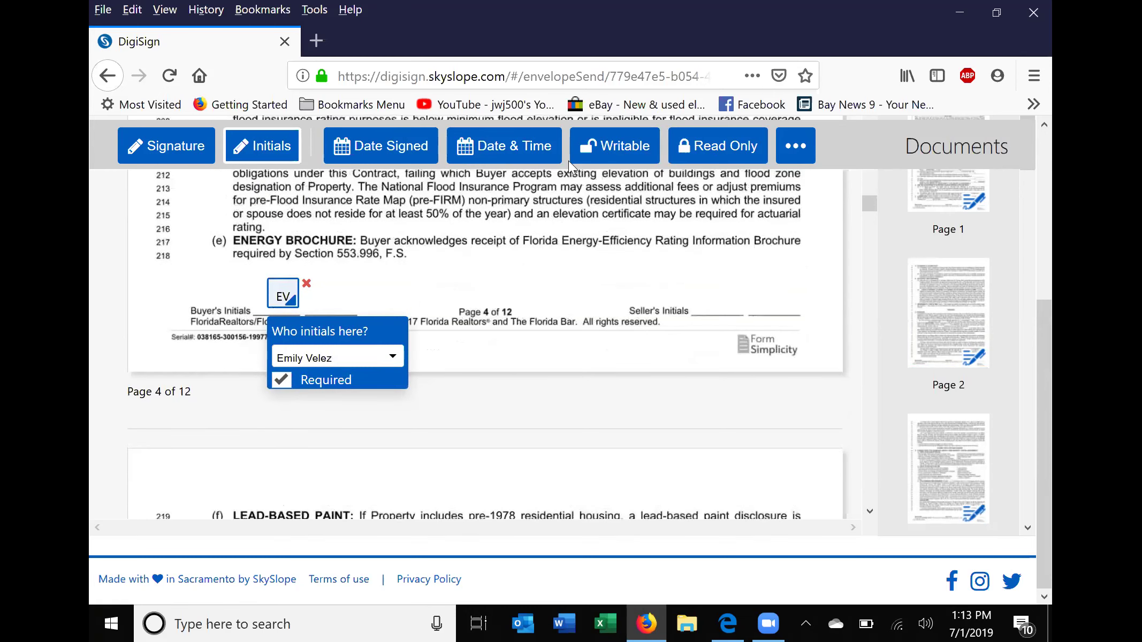
{"action": "scroll", "coordinate": [551, 219], "scroll_direction": "down", "scroll_amount": 5}
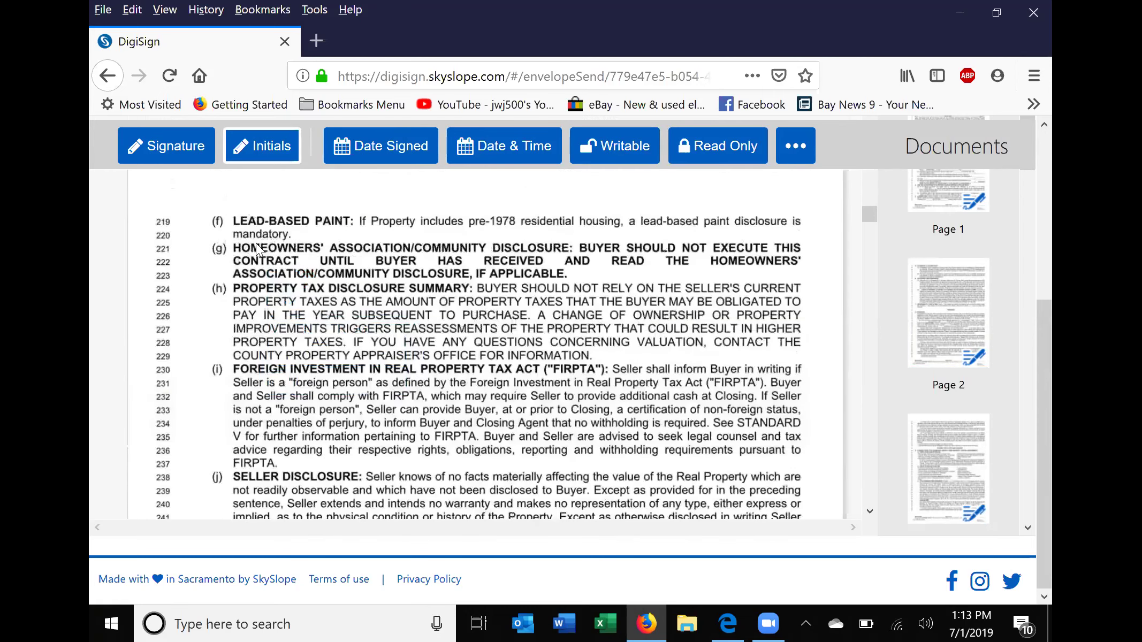
{"action": "scroll", "coordinate": [255, 243], "scroll_direction": "down", "scroll_amount": 10}
{"action": "left_click", "coordinate": [260, 247]}
{"action": "scroll", "coordinate": [583, 173], "scroll_direction": "down", "scroll_amount": 1}
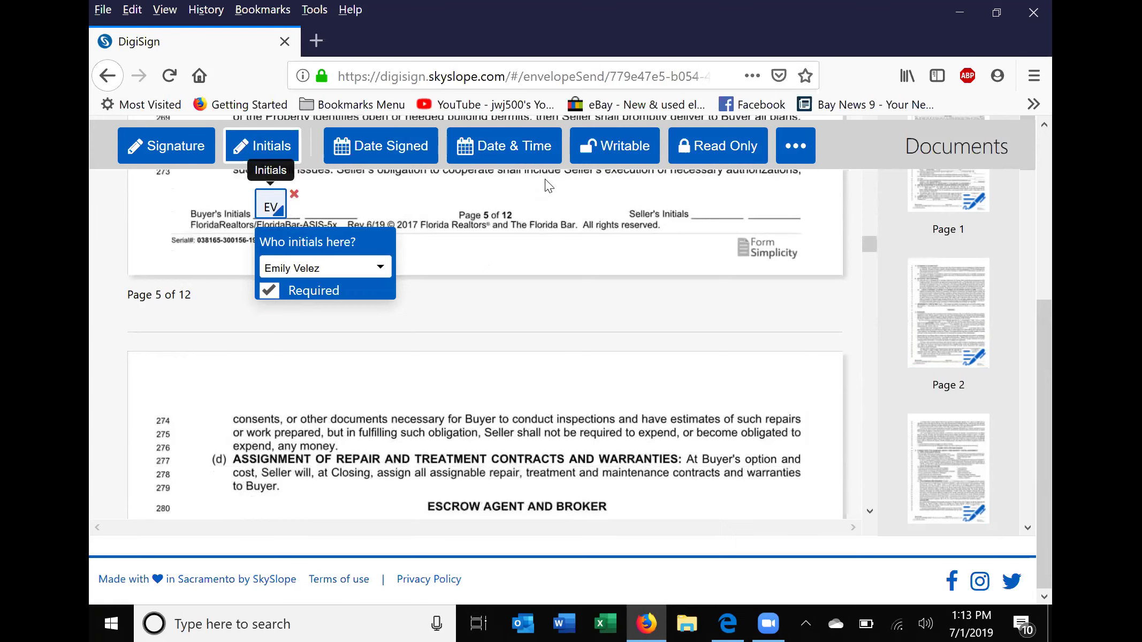
{"action": "scroll", "coordinate": [545, 178], "scroll_direction": "down", "scroll_amount": 6}
{"action": "scroll", "coordinate": [476, 263], "scroll_direction": "down", "scroll_amount": 4}
{"action": "scroll", "coordinate": [250, 342], "scroll_direction": "down", "scroll_amount": 5}
{"action": "left_click", "coordinate": [250, 340]}
Add buyer initials fields at the Buyer's Initials lines of pages 7, 8 and 9.
{"action": "scroll", "coordinate": [543, 197], "scroll_direction": "down", "scroll_amount": 2}
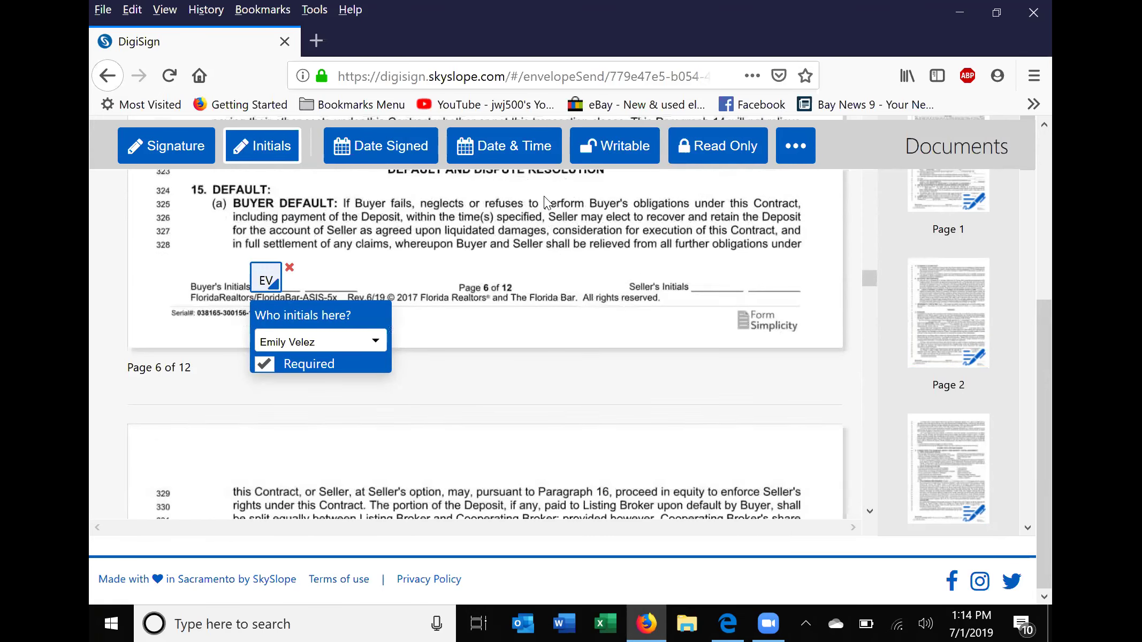
{"action": "scroll", "coordinate": [541, 222], "scroll_direction": "down", "scroll_amount": 7}
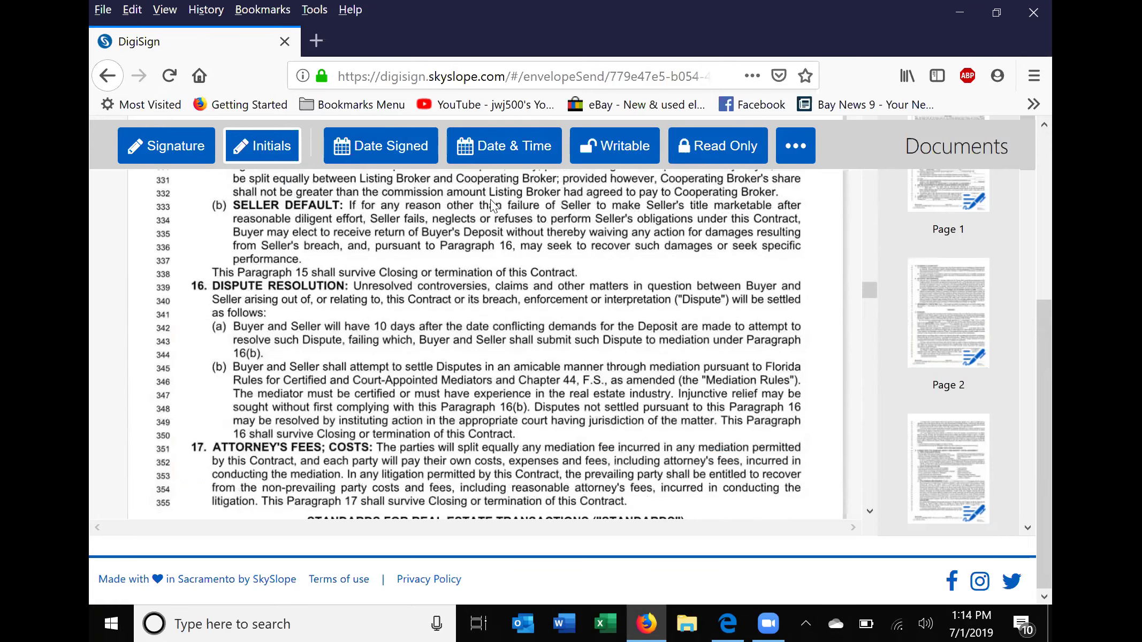
{"action": "scroll", "coordinate": [258, 335], "scroll_direction": "down", "scroll_amount": 8}
{"action": "left_click", "coordinate": [258, 335]}
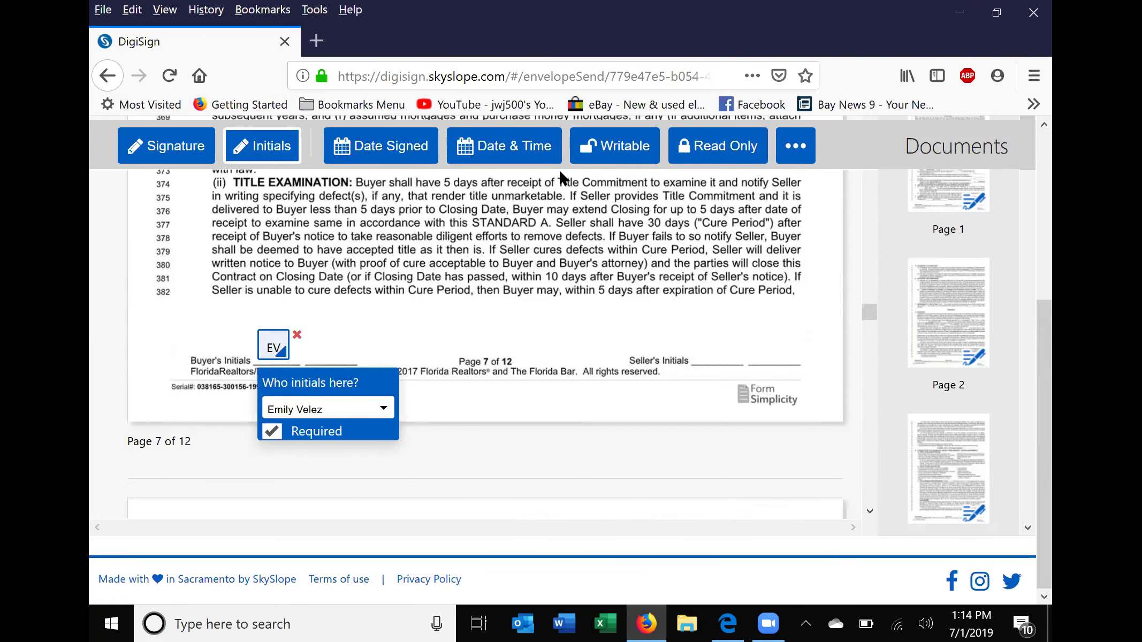
{"action": "scroll", "coordinate": [476, 300], "scroll_direction": "down", "scroll_amount": 6}
{"action": "scroll", "coordinate": [308, 430], "scroll_direction": "down", "scroll_amount": 5}
{"action": "scroll", "coordinate": [306, 425], "scroll_direction": "down", "scroll_amount": 8}
{"action": "scroll", "coordinate": [247, 296], "scroll_direction": "up", "scroll_amount": 2}
{"action": "left_click", "coordinate": [247, 298]}
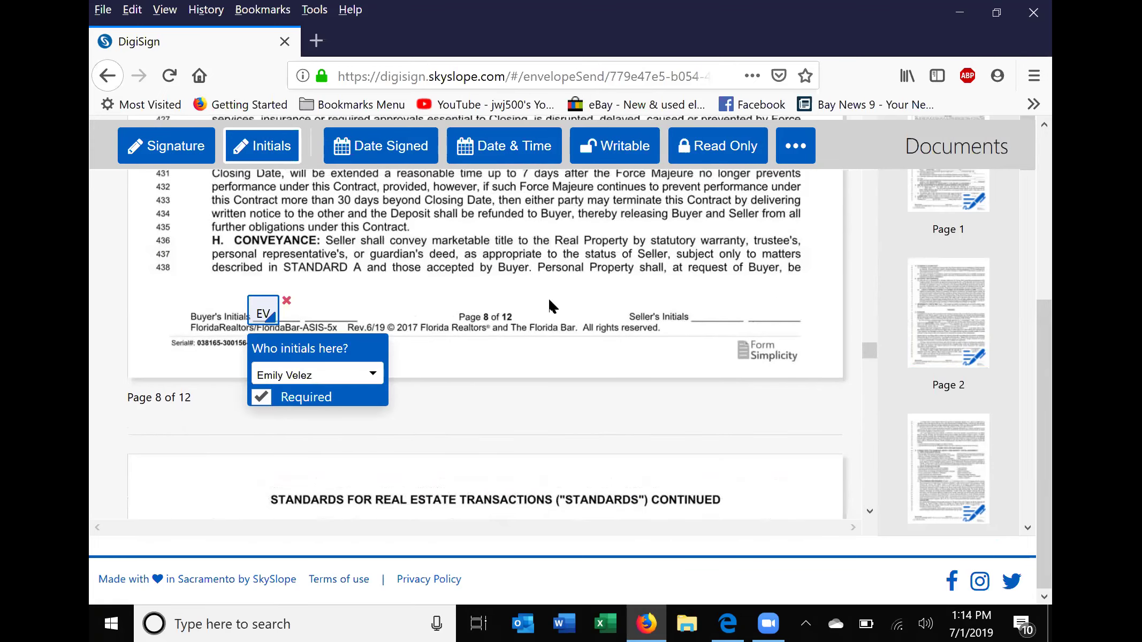
{"action": "scroll", "coordinate": [566, 194], "scroll_direction": "down", "scroll_amount": 1}
{"action": "scroll", "coordinate": [503, 225], "scroll_direction": "down", "scroll_amount": 6}
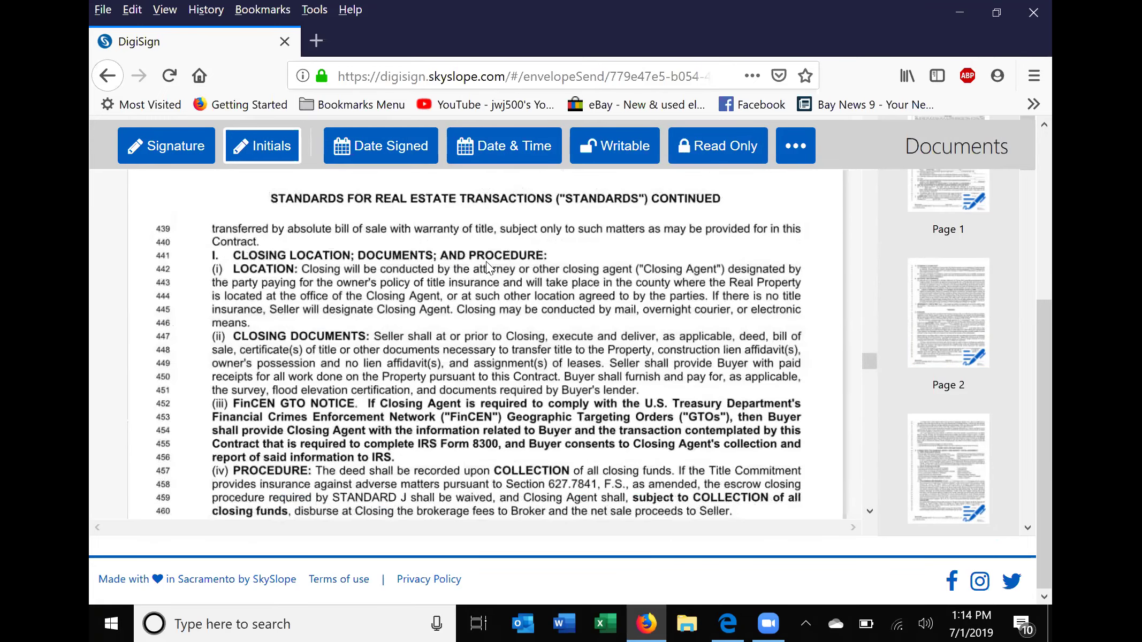
{"action": "scroll", "coordinate": [450, 321], "scroll_direction": "down", "scroll_amount": 12}
{"action": "scroll", "coordinate": [253, 253], "scroll_direction": "up", "scroll_amount": 2}
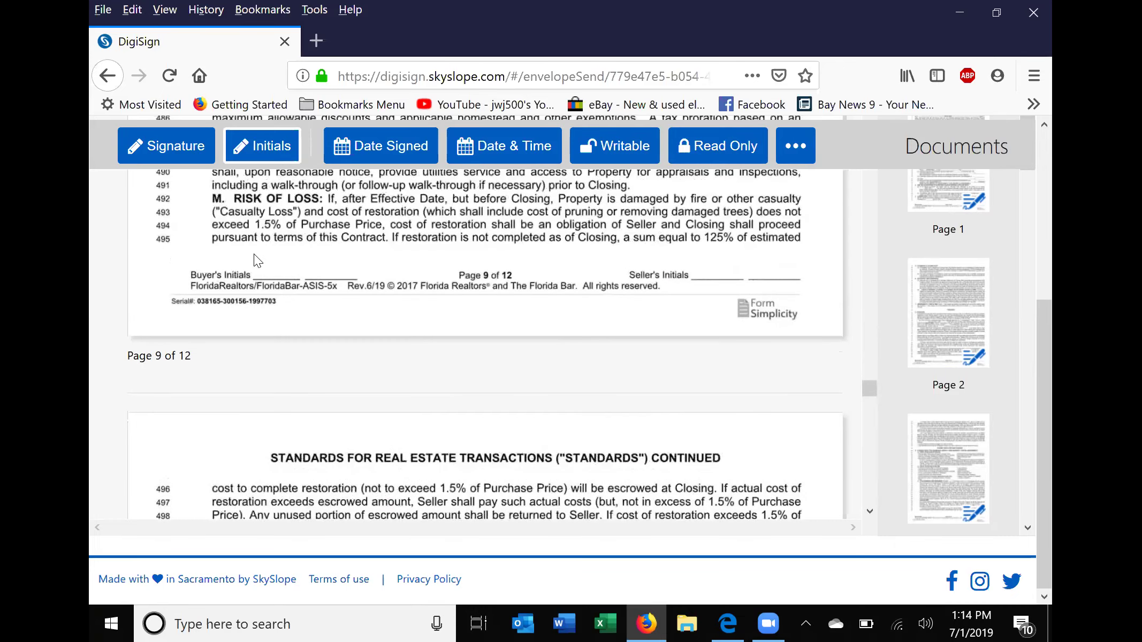
{"action": "left_click", "coordinate": [253, 254]}
Add buyer initials fields at the footers of pages 10, 11 and 12.
{"action": "scroll", "coordinate": [508, 242], "scroll_direction": "down", "scroll_amount": 6}
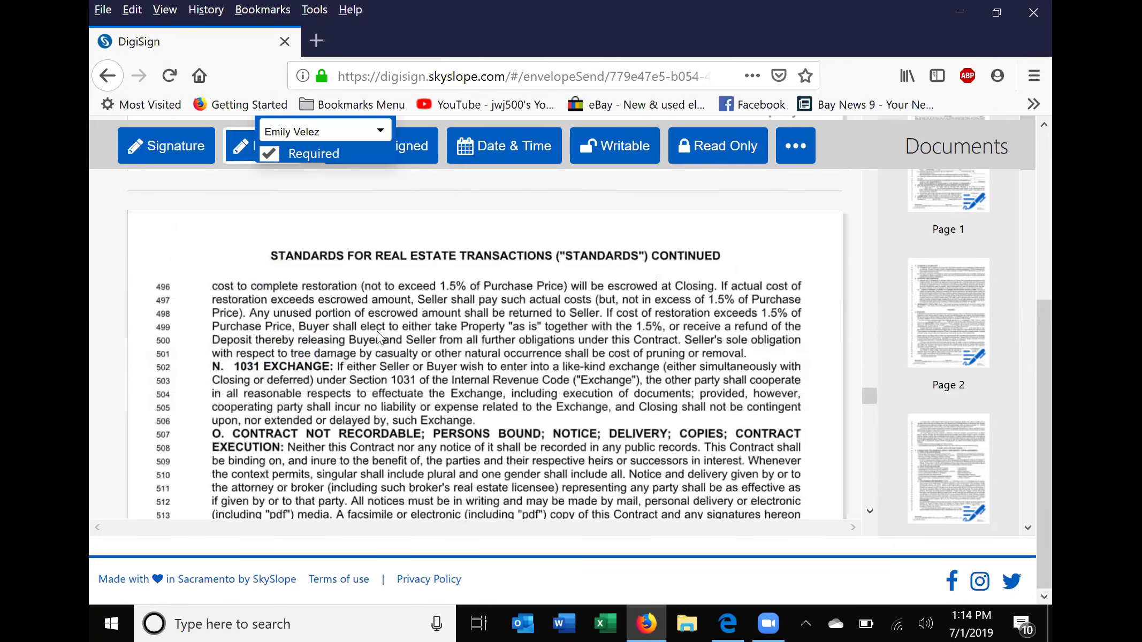
{"action": "scroll", "coordinate": [383, 296], "scroll_direction": "down", "scroll_amount": 4}
{"action": "scroll", "coordinate": [261, 377], "scroll_direction": "down", "scroll_amount": 6}
{"action": "left_click", "coordinate": [268, 400]}
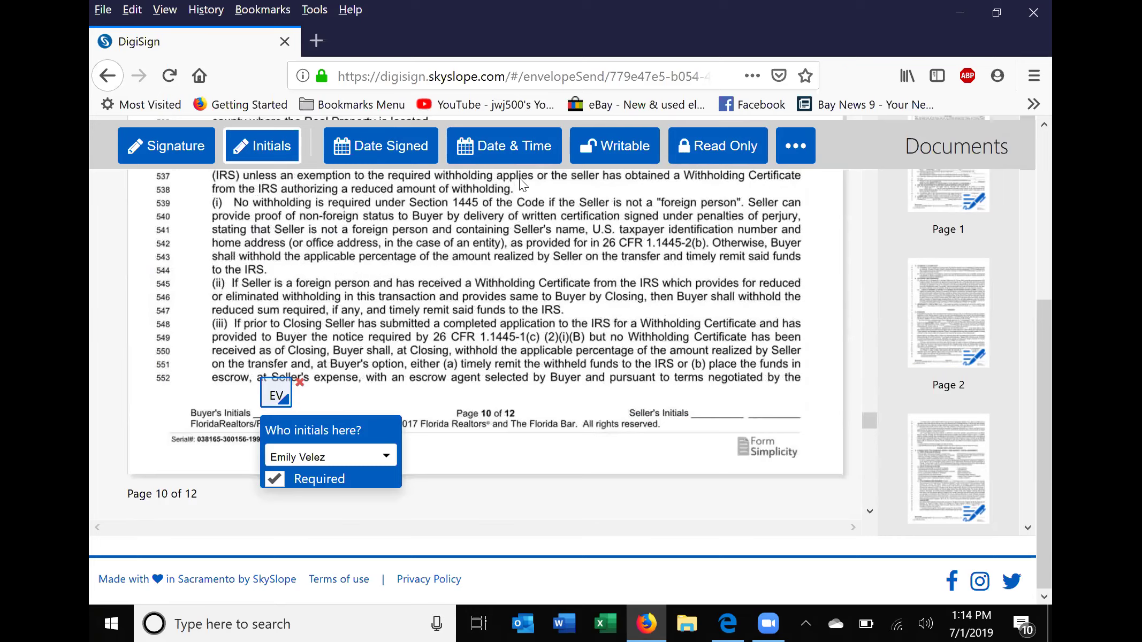
{"action": "scroll", "coordinate": [521, 215], "scroll_direction": "down", "scroll_amount": 4}
{"action": "scroll", "coordinate": [495, 208], "scroll_direction": "down", "scroll_amount": 12}
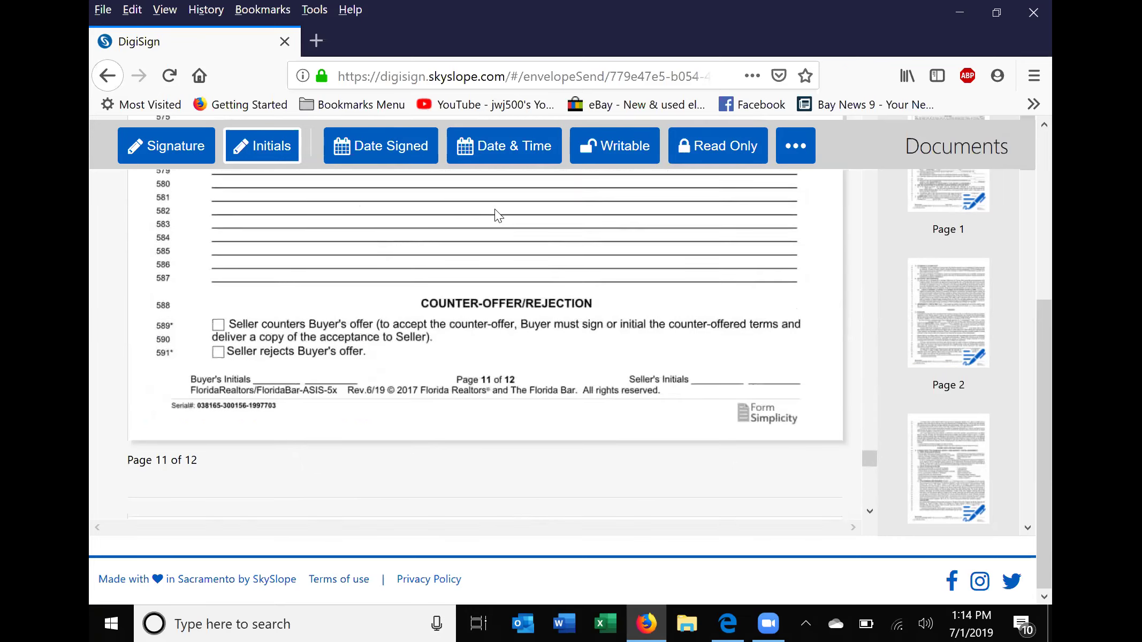
{"action": "left_click", "coordinate": [255, 323]}
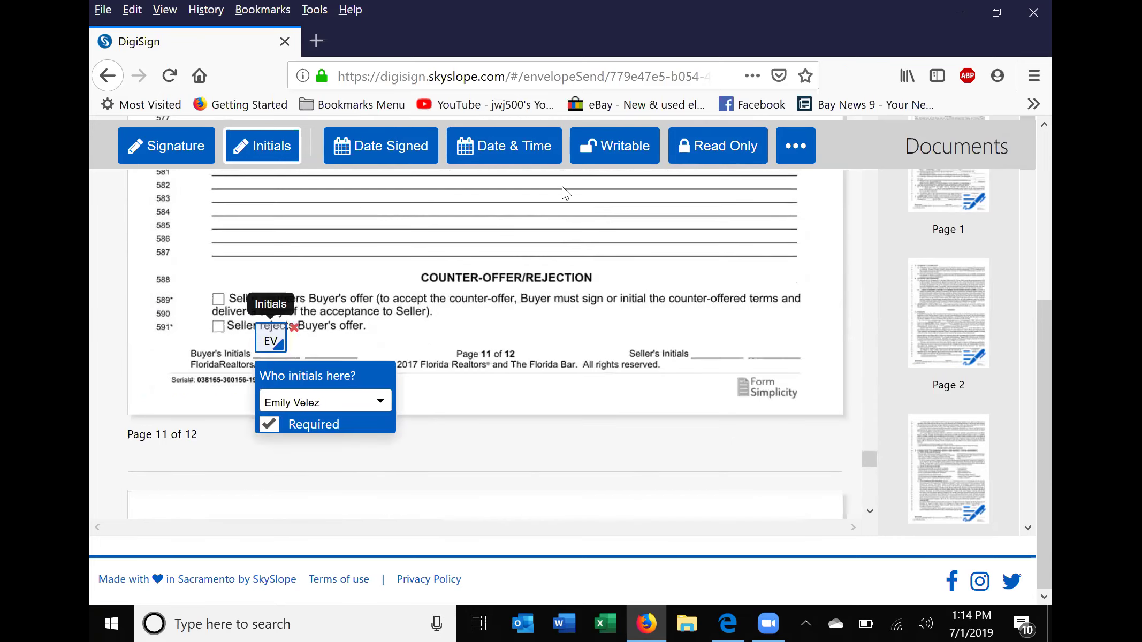
{"action": "scroll", "coordinate": [562, 187], "scroll_direction": "down", "scroll_amount": 6}
{"action": "scroll", "coordinate": [492, 251], "scroll_direction": "down", "scroll_amount": 5}
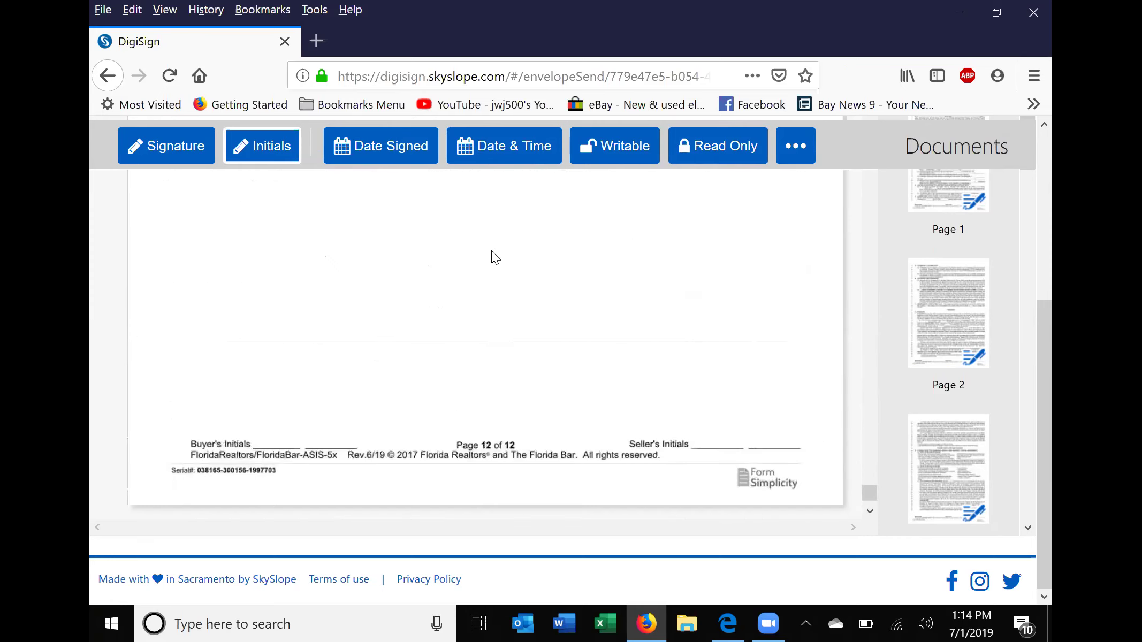
{"action": "left_click", "coordinate": [239, 342]}
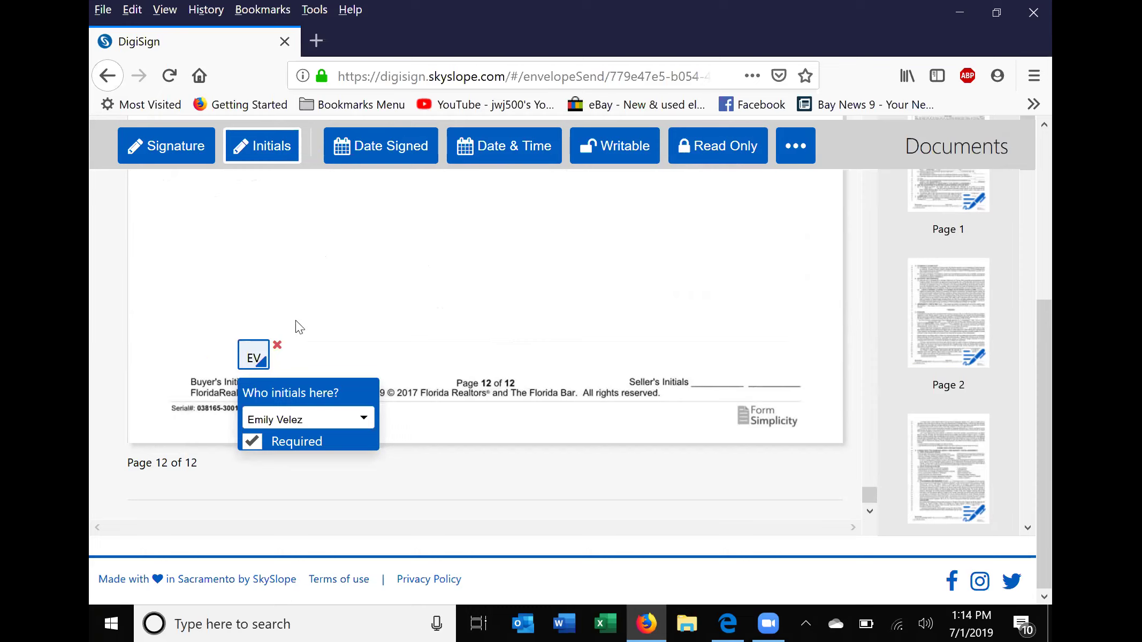
Replace the stray initials box with one buyer Initials field on page 12's Buyer's Initials line.
{"action": "left_click", "coordinate": [277, 345]}
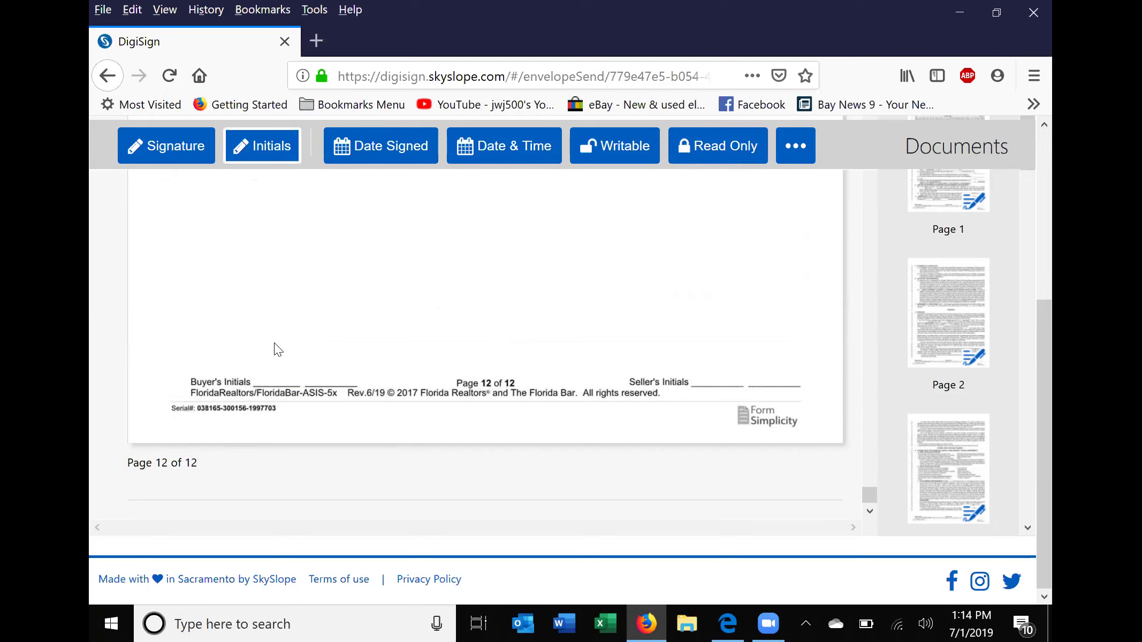
{"action": "left_click", "coordinate": [245, 348]}
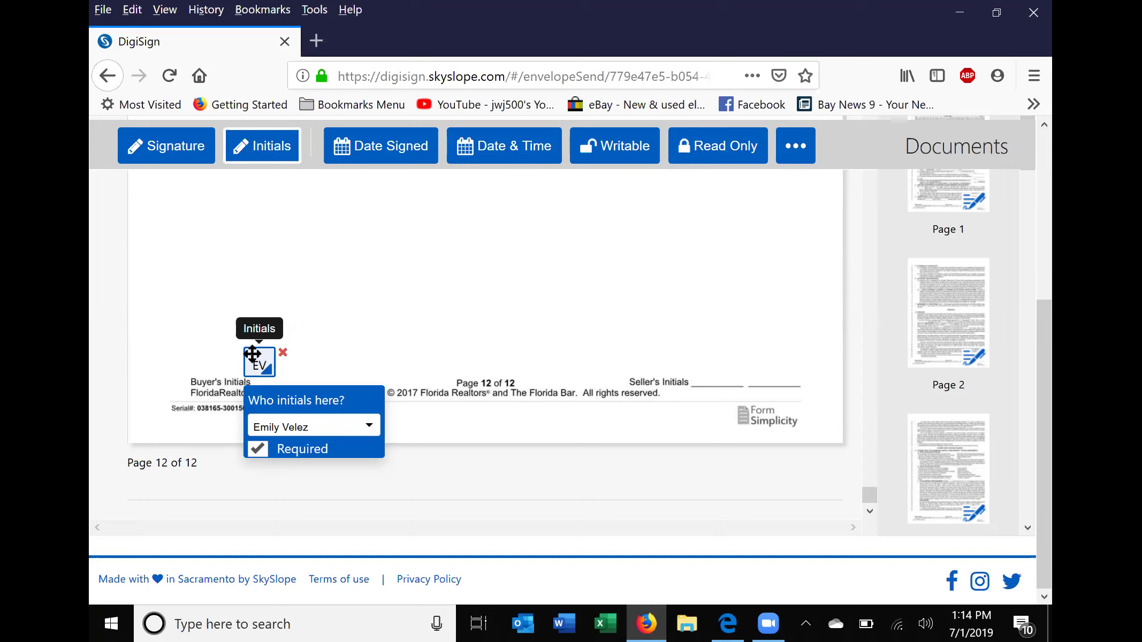
{"action": "mouse_move", "coordinate": [252, 353]}
{"action": "left_mouse_down"}
{"action": "mouse_move", "coordinate": [300, 351]}
{"action": "mouse_move", "coordinate": [261, 357]}
{"action": "left_mouse_up"}
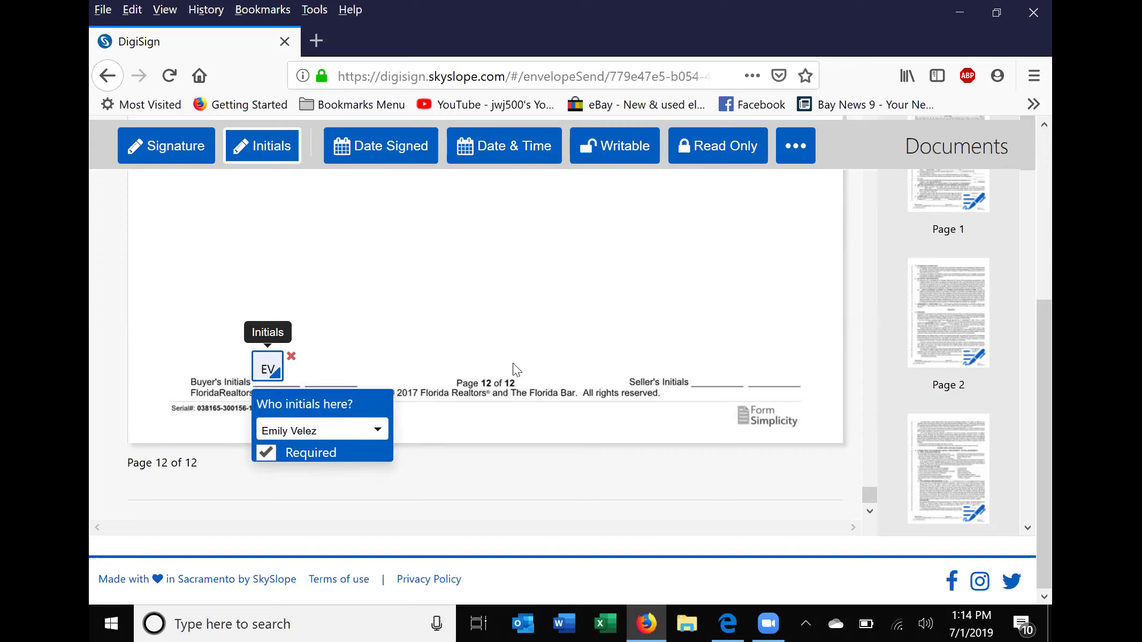
{"action": "left_click", "coordinate": [379, 432]}
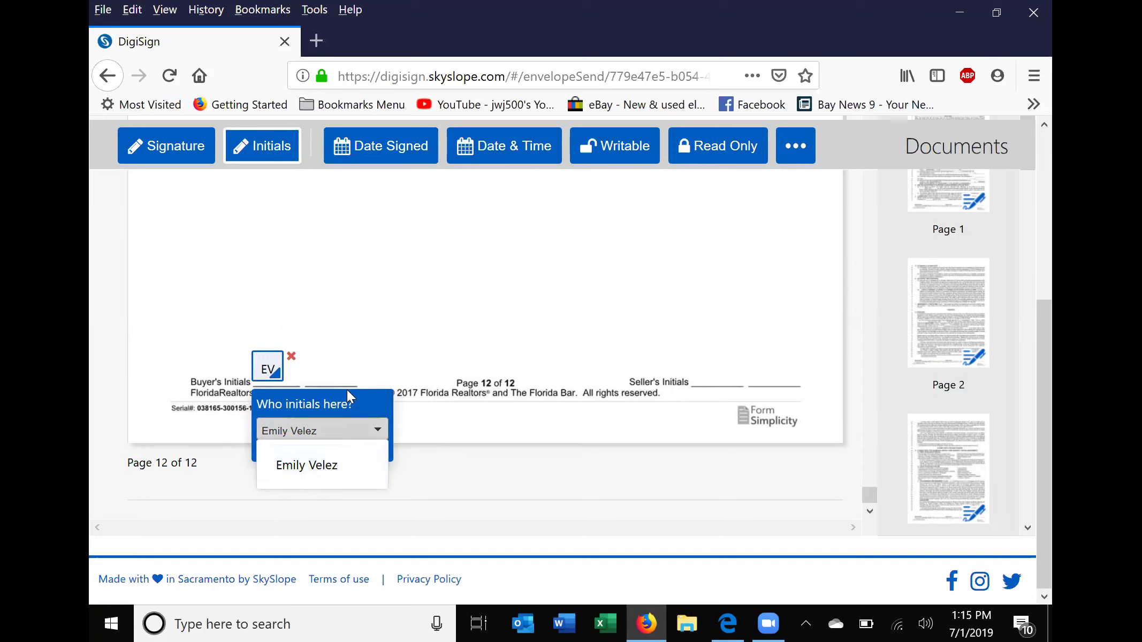
{"action": "left_click", "coordinate": [401, 475]}
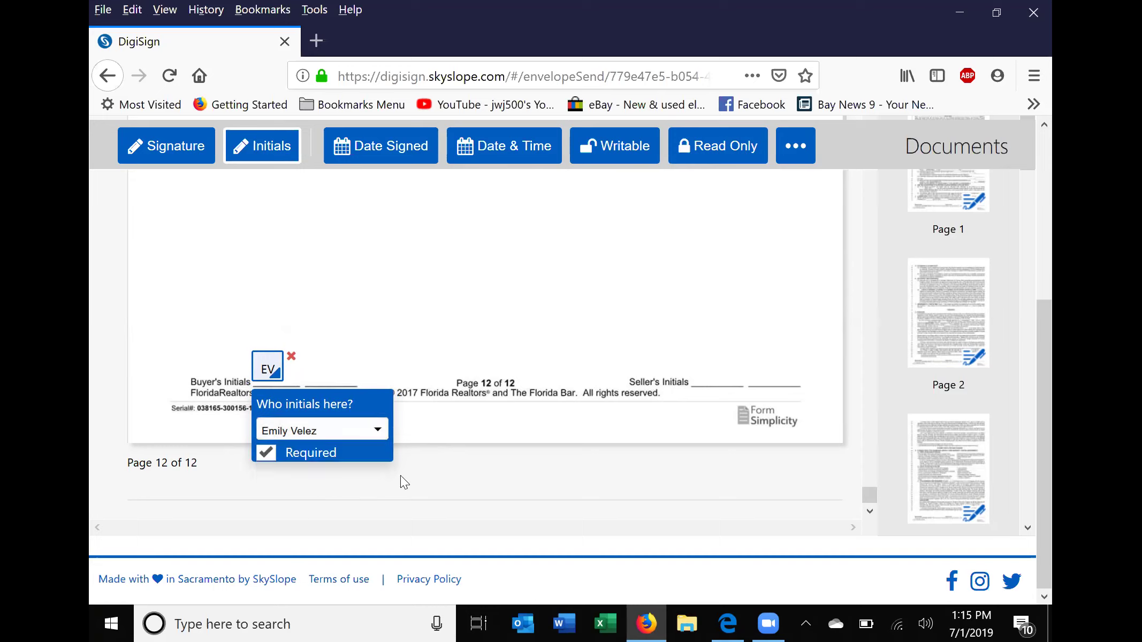
{"action": "left_click", "coordinate": [358, 324]}
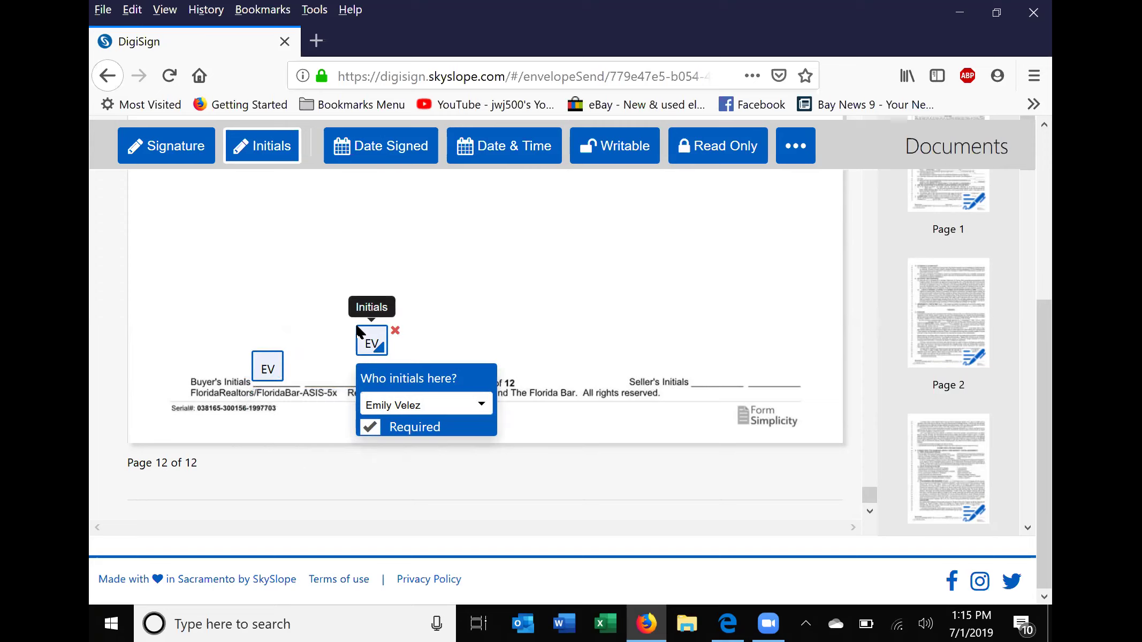
{"action": "left_click", "coordinate": [395, 331]}
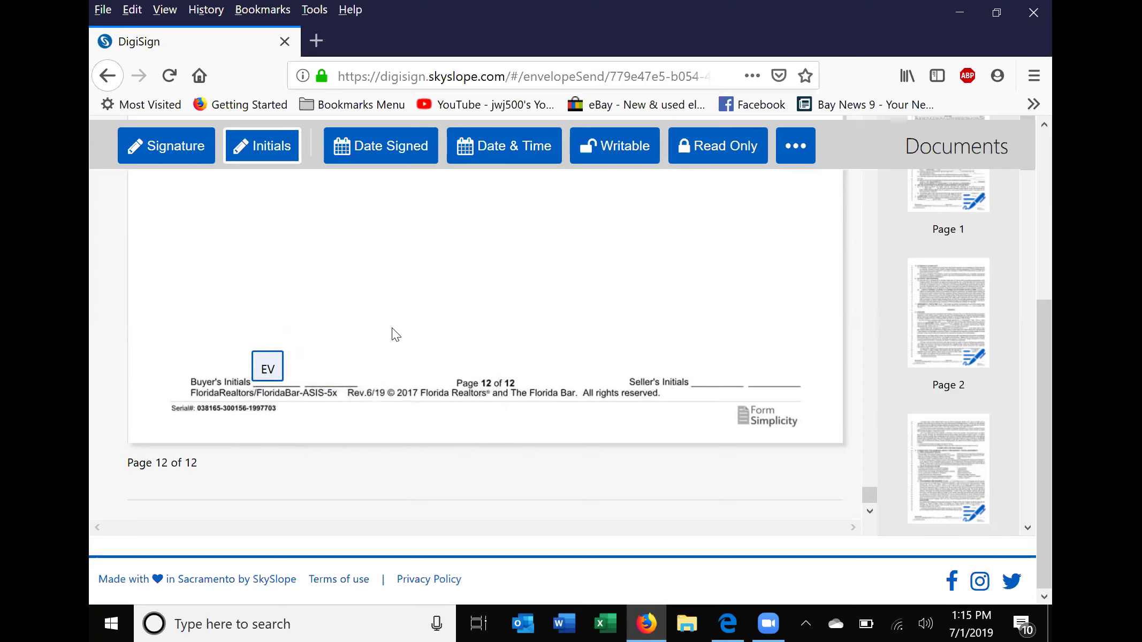
Place a buyer Signature field aligned on the Buyer line at line 601.
{"action": "scroll", "coordinate": [638, 521], "scroll_direction": "up", "scroll_amount": 3}
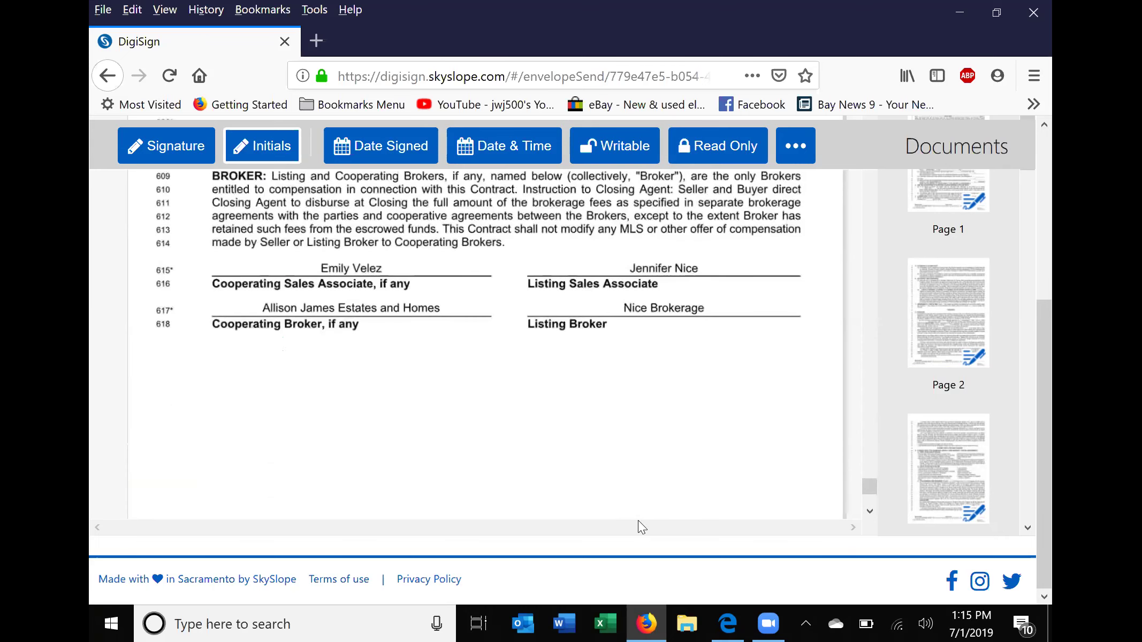
{"action": "scroll", "coordinate": [602, 498], "scroll_direction": "up", "scroll_amount": 5}
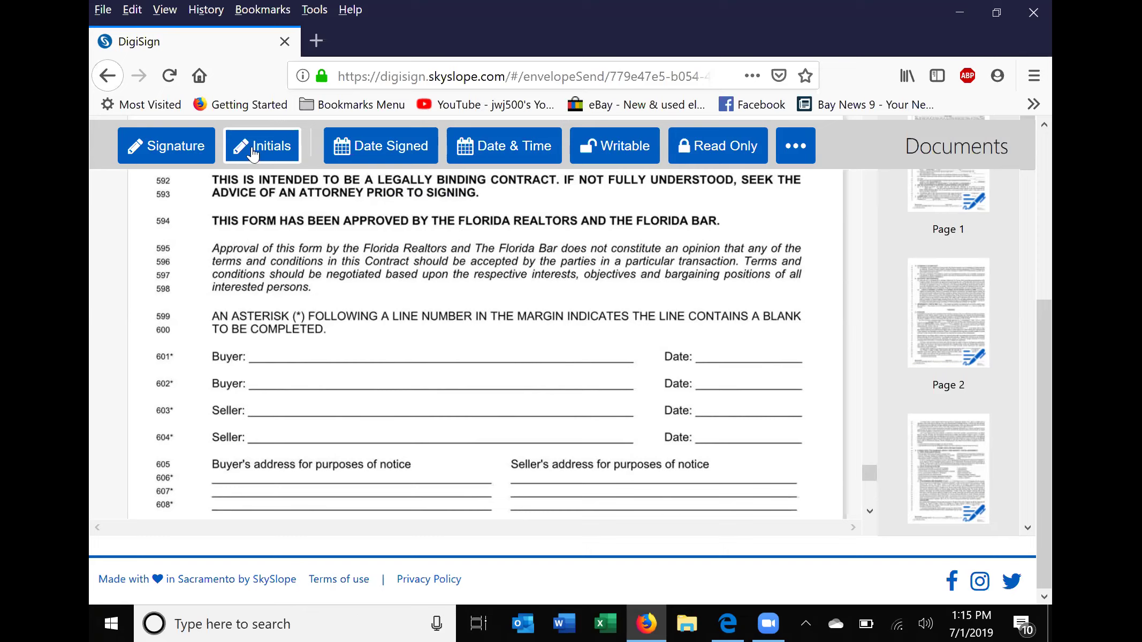
{"action": "left_click", "coordinate": [152, 152]}
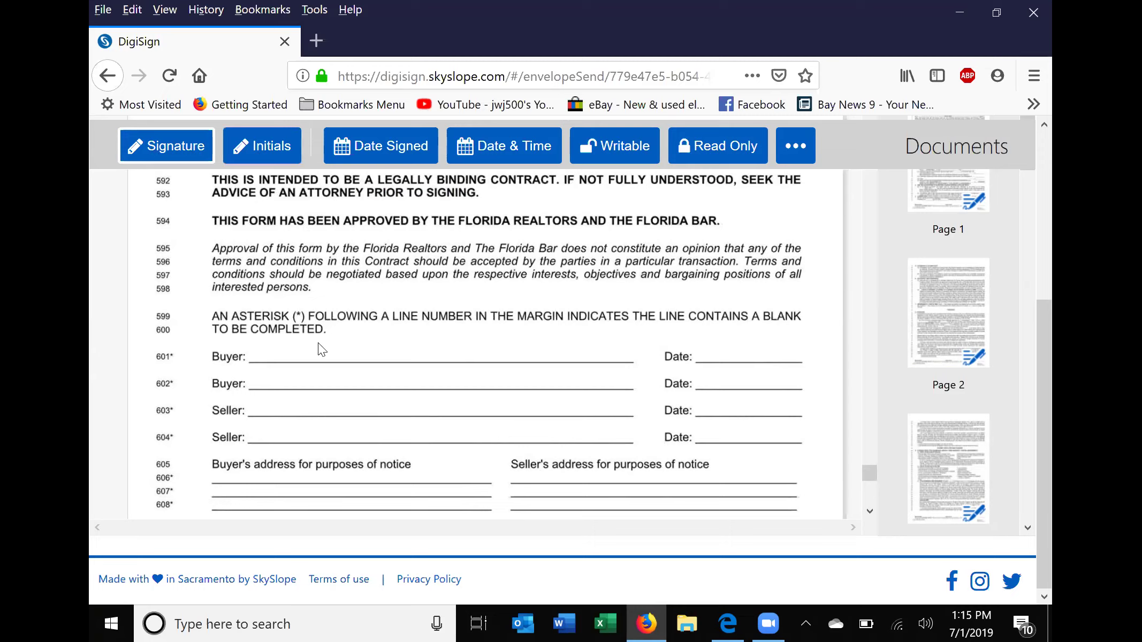
{"action": "left_click", "coordinate": [267, 345]}
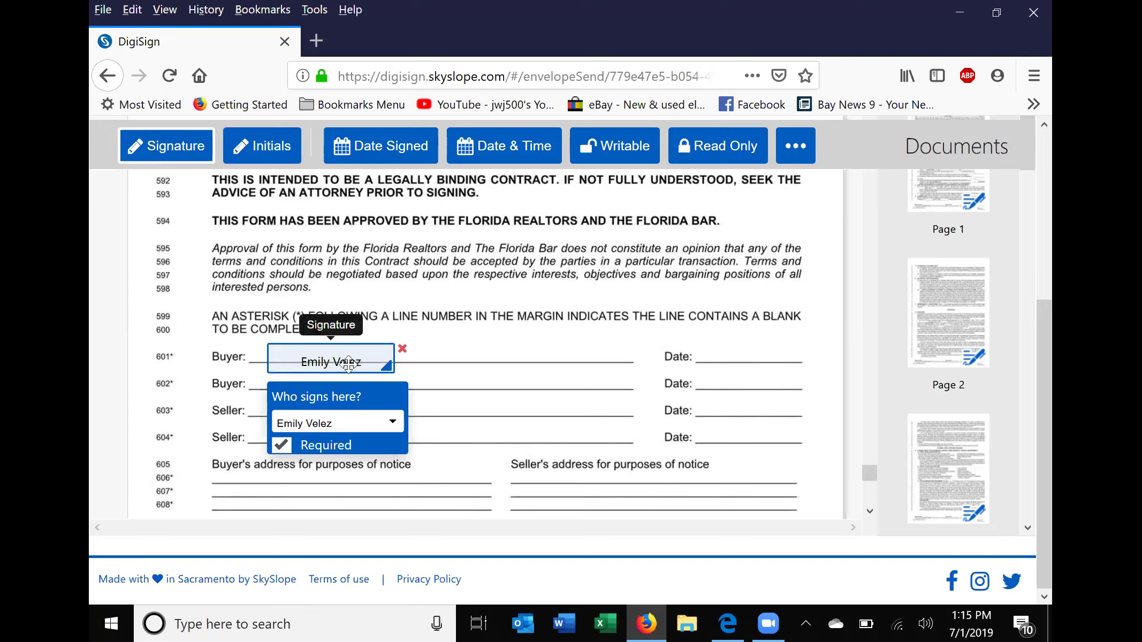
{"action": "left_click_drag", "start_coordinate": [347, 346], "coordinate": [379, 336]}
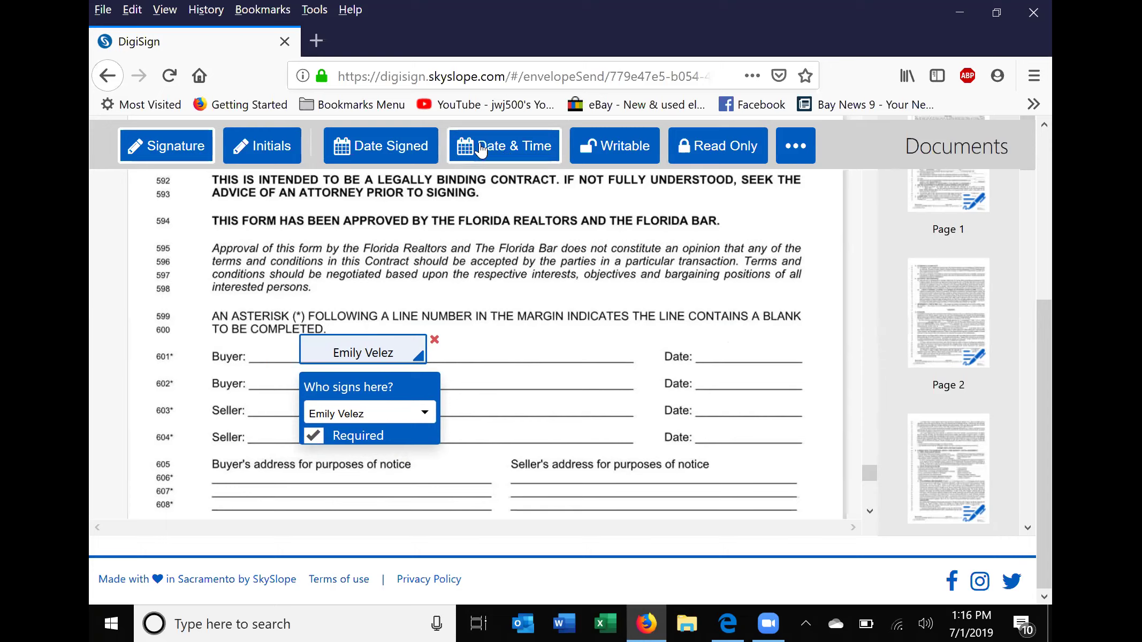
{"action": "left_click", "coordinate": [368, 143]}
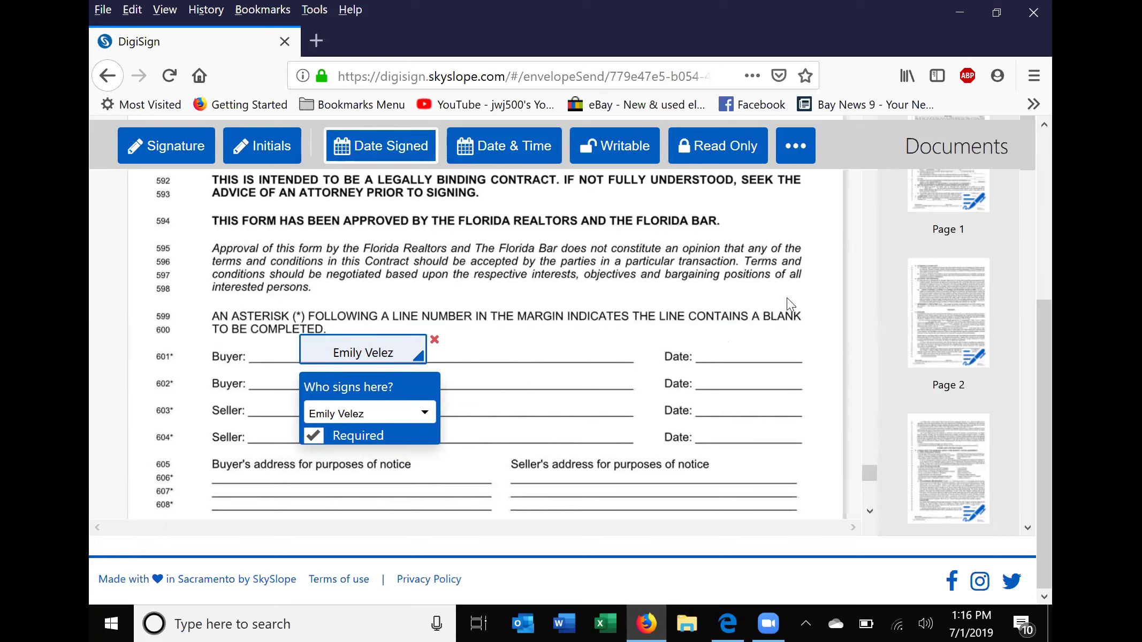
Place a Date Signed field on line 601's Date line, then scroll back up to page 11.
{"action": "left_click", "coordinate": [717, 335]}
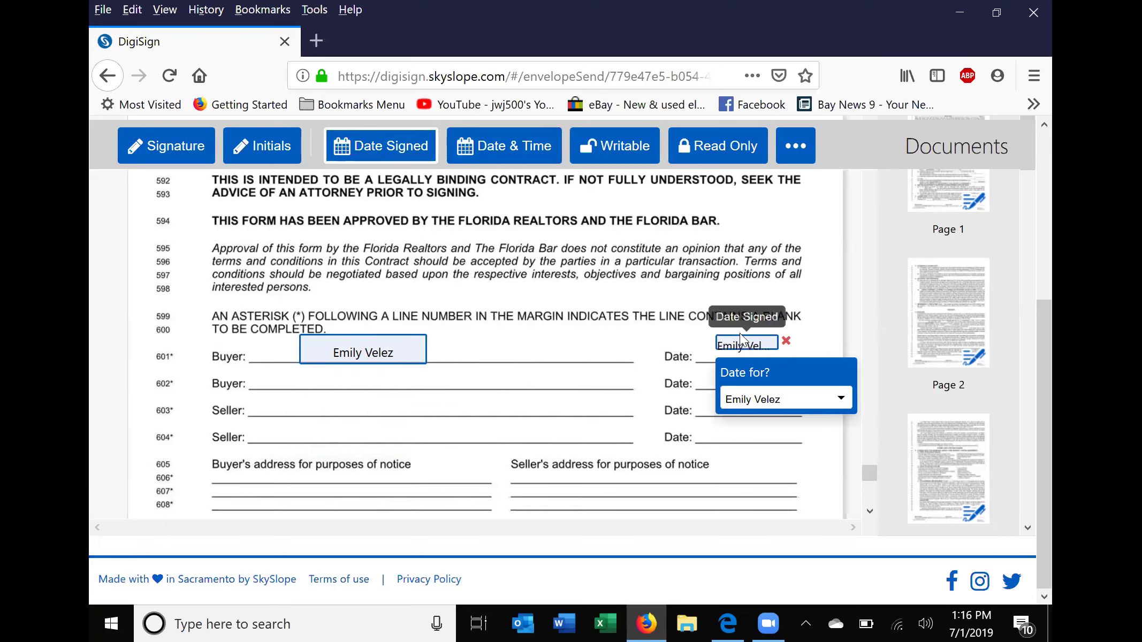
{"action": "left_click_drag", "start_coordinate": [739, 340], "coordinate": [723, 341]}
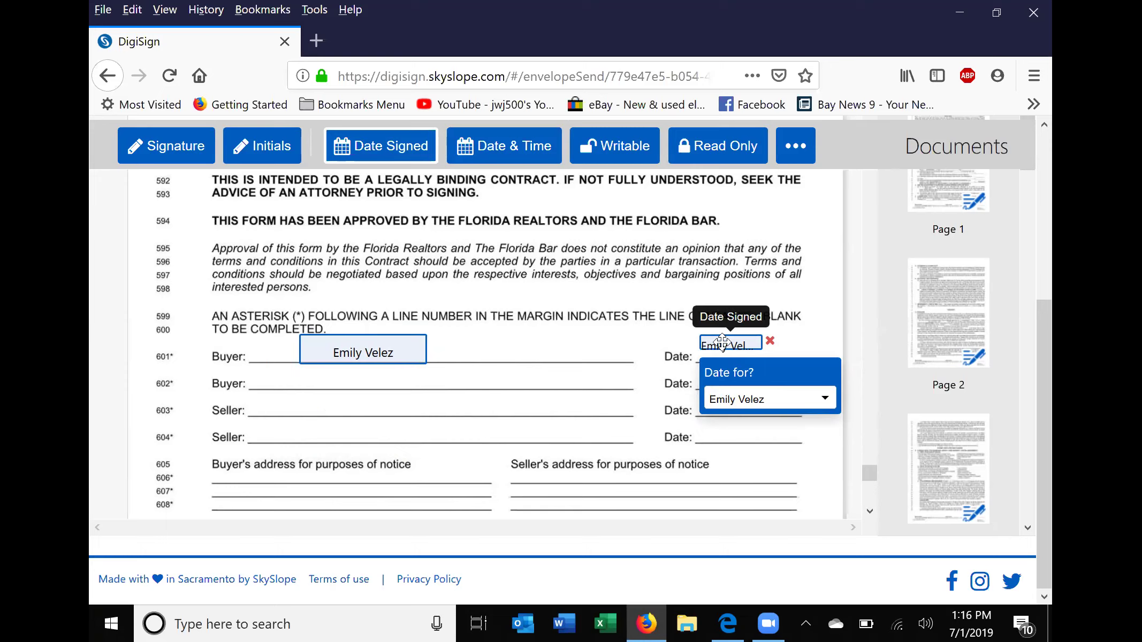
{"action": "left_click_drag", "start_coordinate": [1046, 316], "coordinate": [1042, 177]}
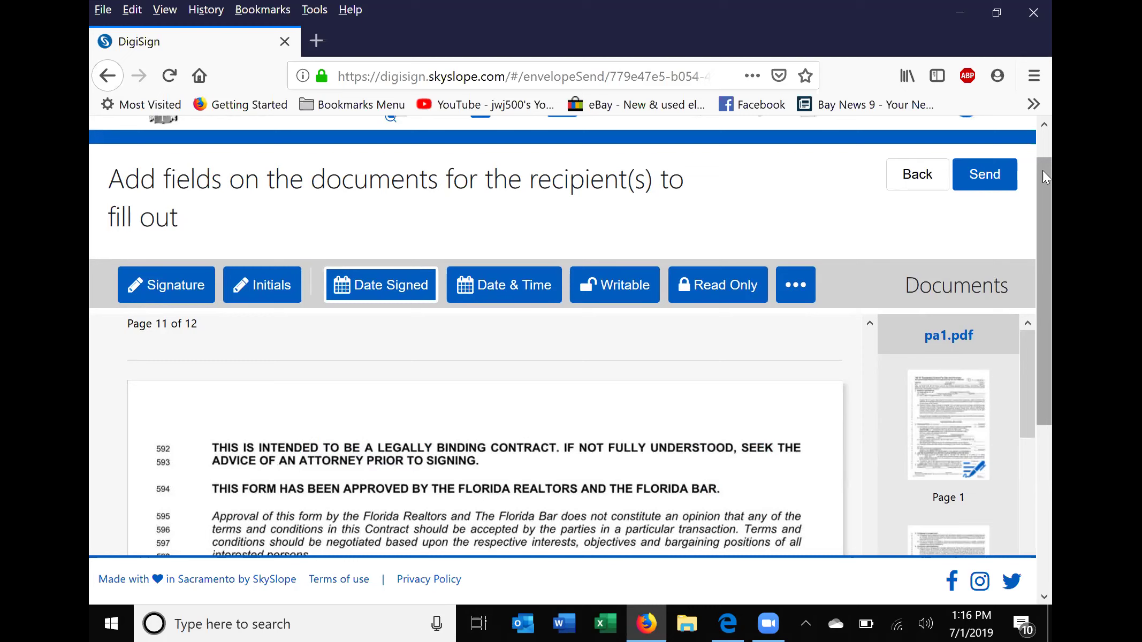
{"action": "mouse_move", "coordinate": [1043, 171]}
{"action": "left_mouse_down"}
{"action": "mouse_move", "coordinate": [1051, 138]}
{"action": "mouse_move", "coordinate": [1050, 171]}
{"action": "left_mouse_up"}
{"action": "left_click", "coordinate": [260, 294]}
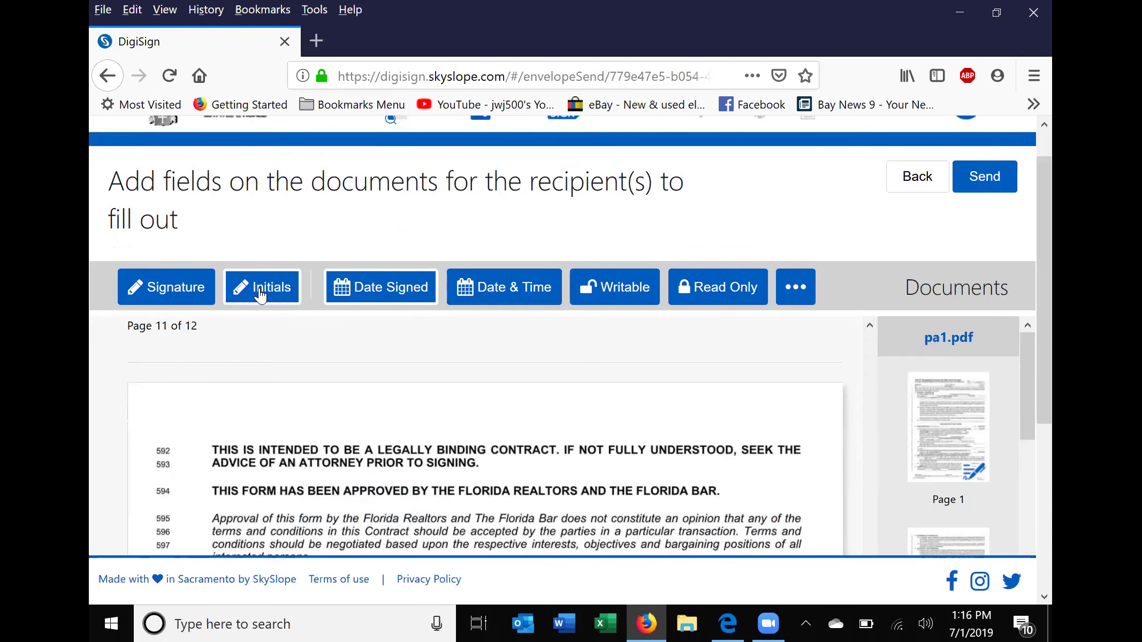
{"action": "left_click_drag", "start_coordinate": [1051, 261], "coordinate": [1052, 218]}
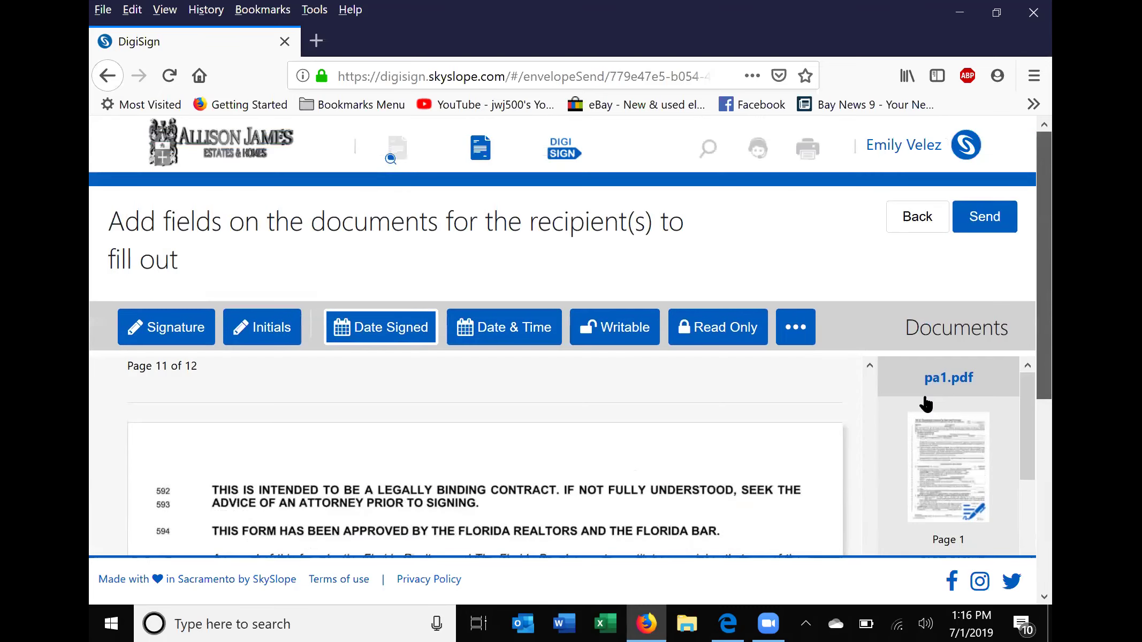
{"action": "left_click", "coordinate": [869, 365]}
{"action": "left_click", "coordinate": [869, 365]}
{"action": "left_click", "coordinate": [869, 365]}
{"action": "scroll", "coordinate": [870, 363], "scroll_direction": "up", "scroll_amount": 10}
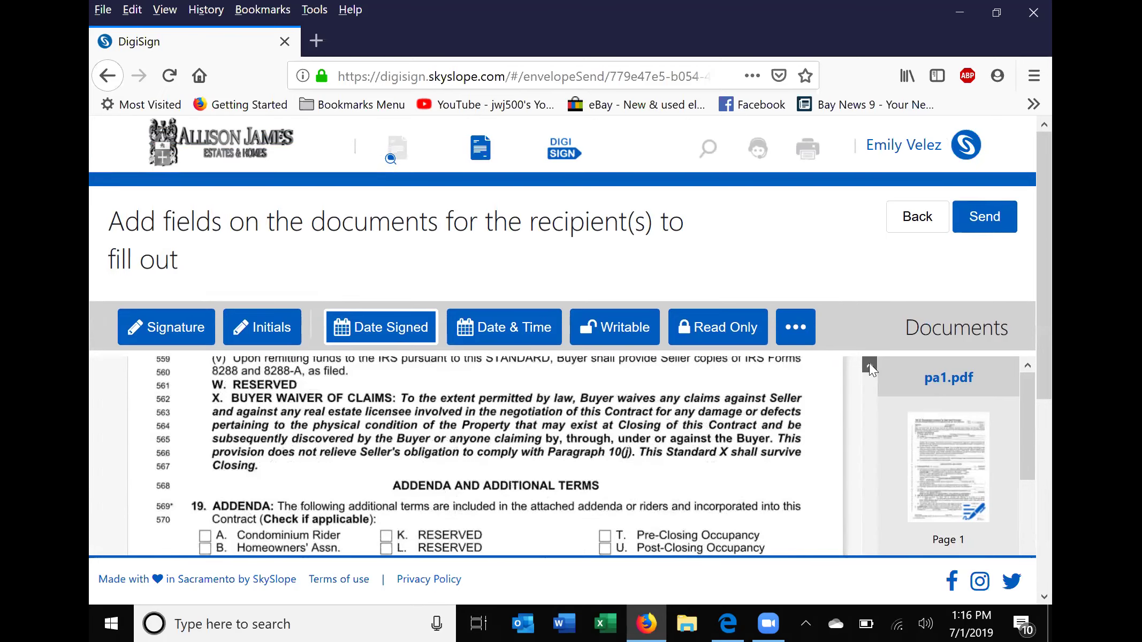
{"action": "scroll", "coordinate": [869, 364], "scroll_direction": "up", "scroll_amount": 12}
{"action": "scroll", "coordinate": [869, 364], "scroll_direction": "up", "scroll_amount": 10}
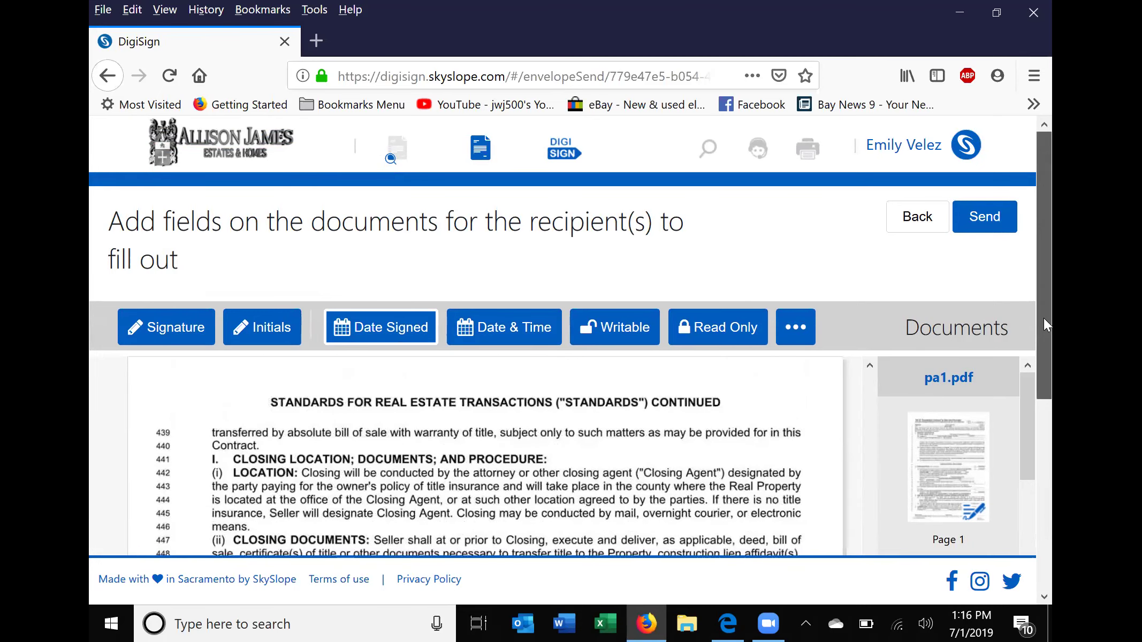
{"action": "scroll", "coordinate": [1044, 318], "scroll_direction": "down", "scroll_amount": 3}
{"action": "scroll", "coordinate": [636, 525], "scroll_direction": "up", "scroll_amount": 4}
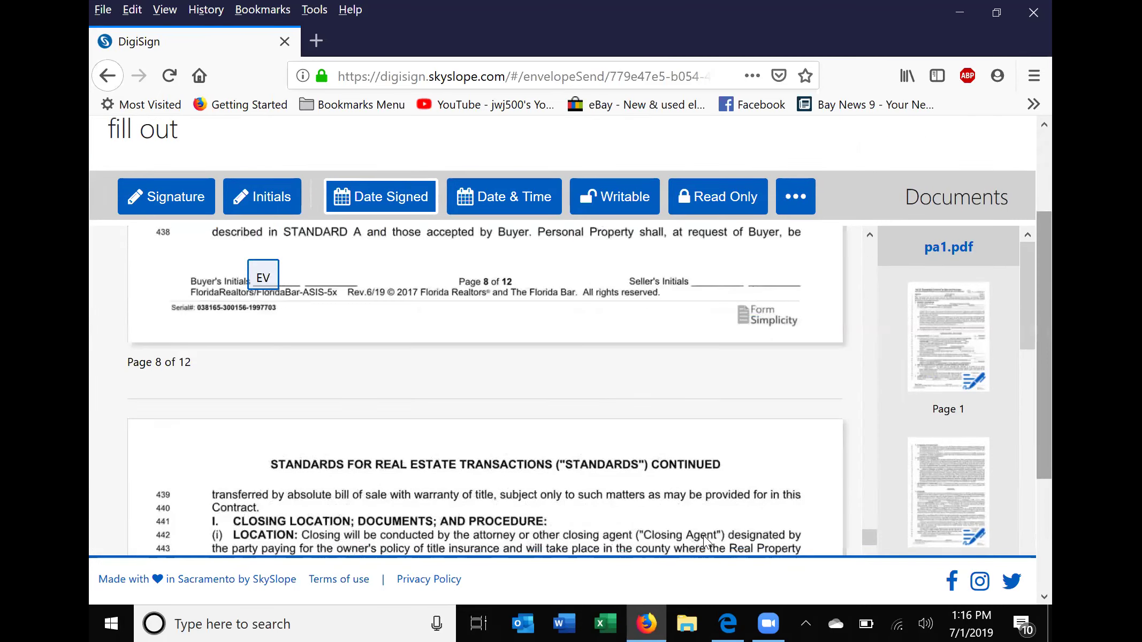
{"action": "scroll", "coordinate": [714, 502], "scroll_direction": "up", "scroll_amount": 15}
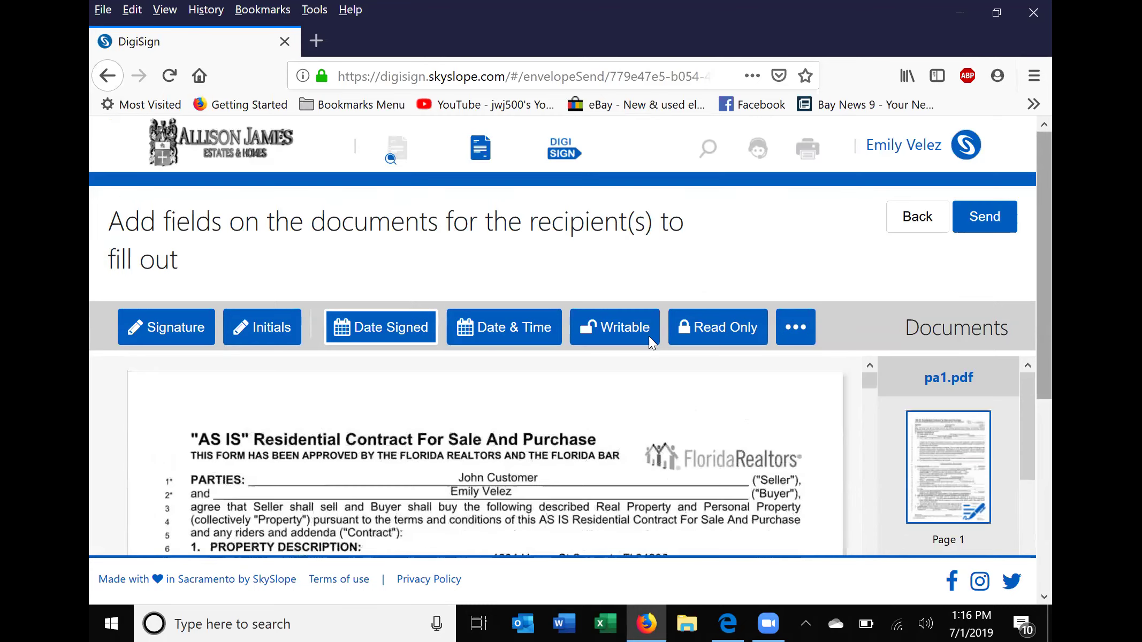
{"action": "scroll", "coordinate": [649, 337], "scroll_direction": "down", "scroll_amount": 3}
{"action": "scroll", "coordinate": [1052, 329], "scroll_direction": "down", "scroll_amount": 3}
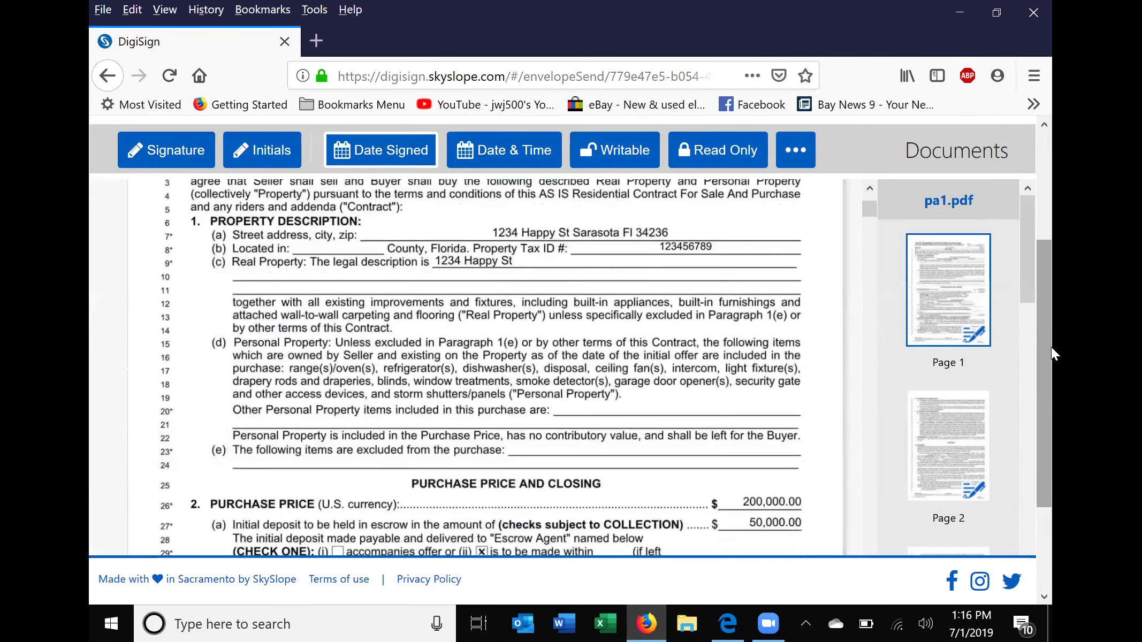
{"action": "scroll", "coordinate": [510, 239], "scroll_direction": "down", "scroll_amount": 5}
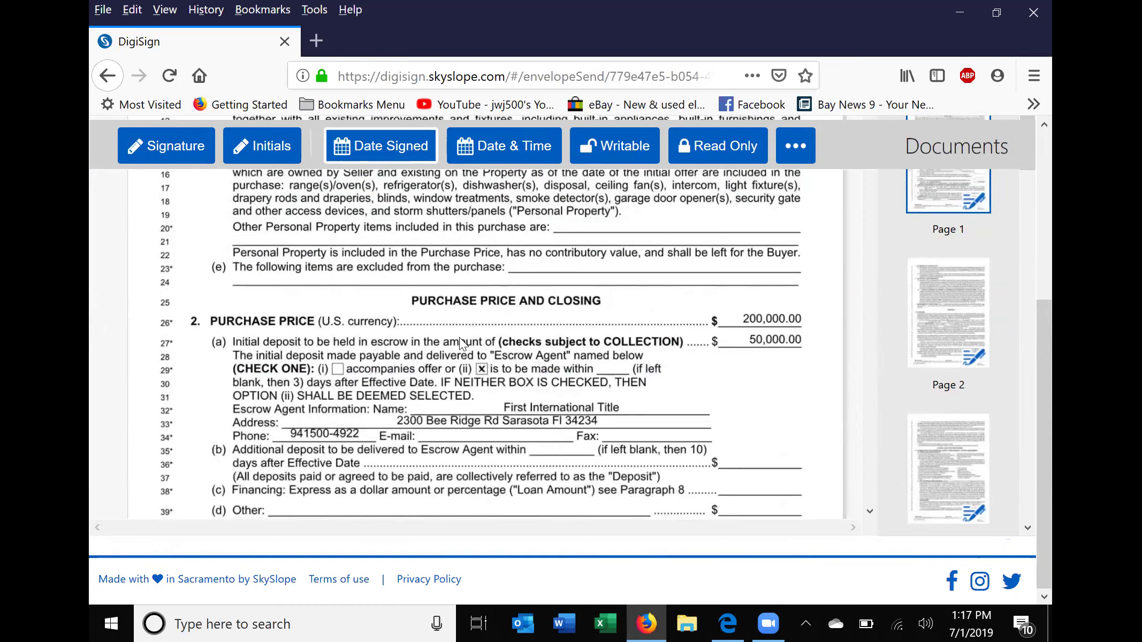
{"action": "scroll", "coordinate": [467, 269], "scroll_direction": "down", "scroll_amount": 3}
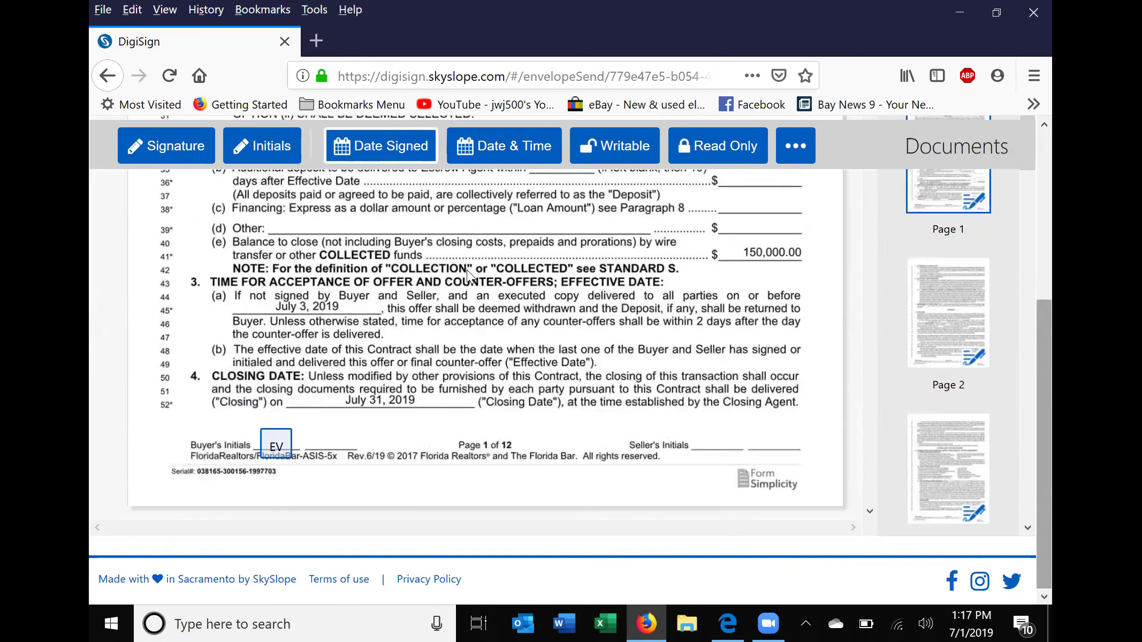
{"action": "left_click", "coordinate": [257, 150]}
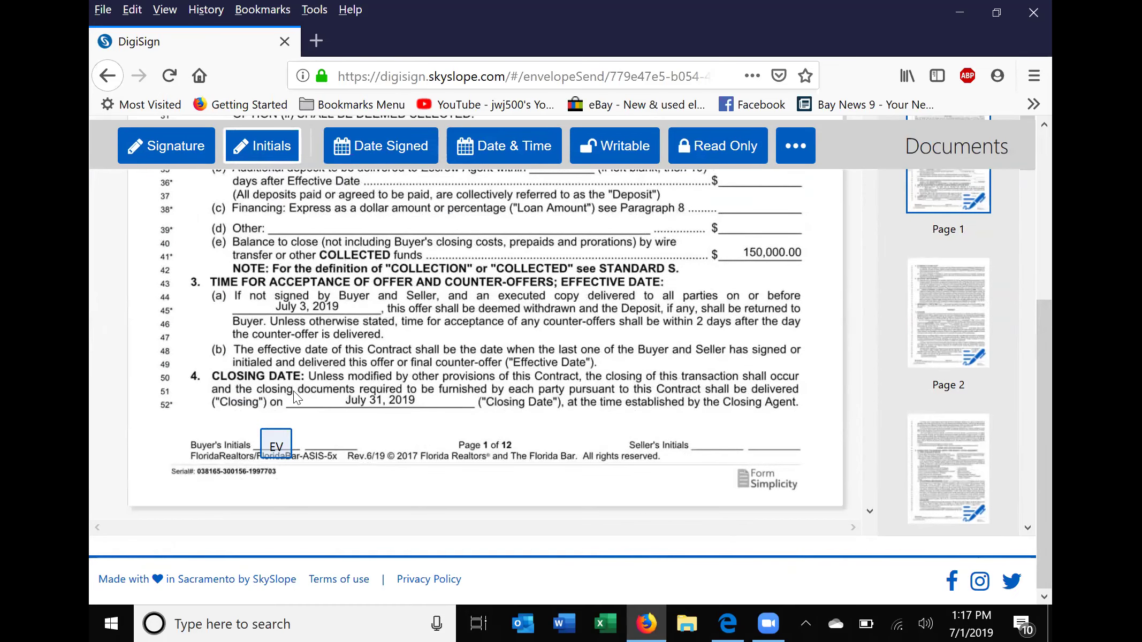
{"action": "left_click", "coordinate": [315, 425]}
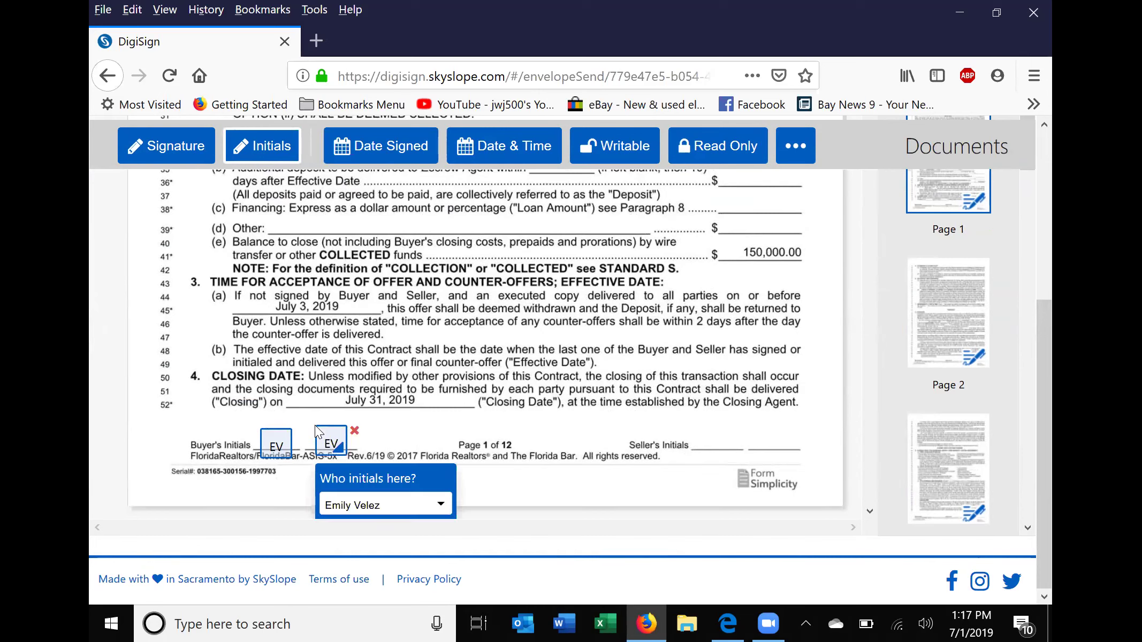
{"action": "left_click", "coordinate": [354, 430]}
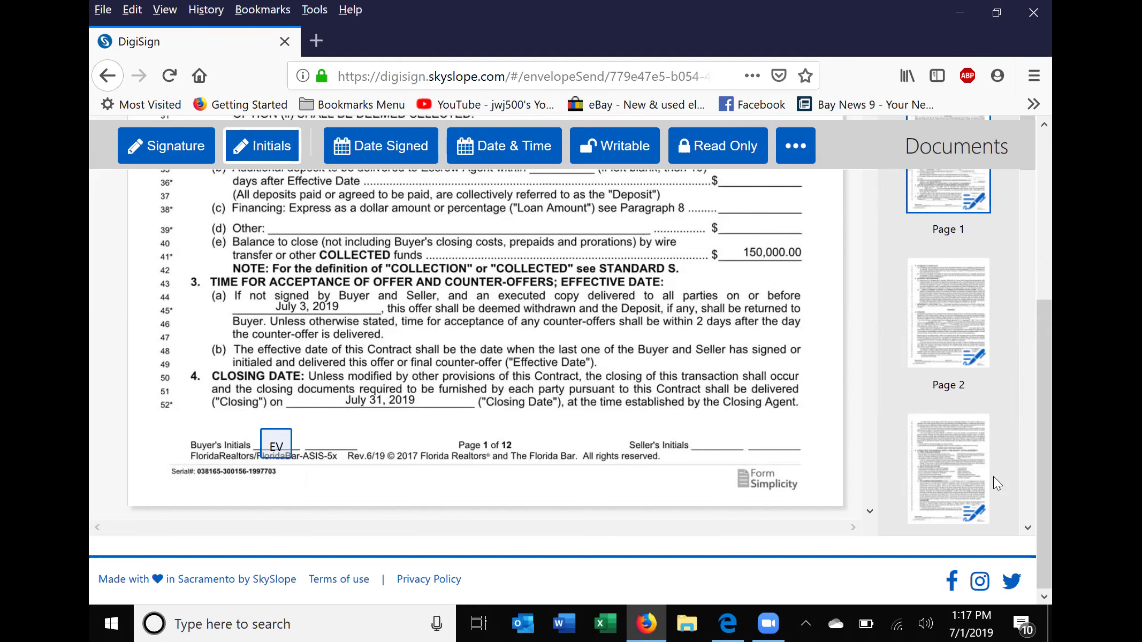
{"action": "scroll", "coordinate": [1051, 422], "scroll_direction": "up", "scroll_amount": 1}
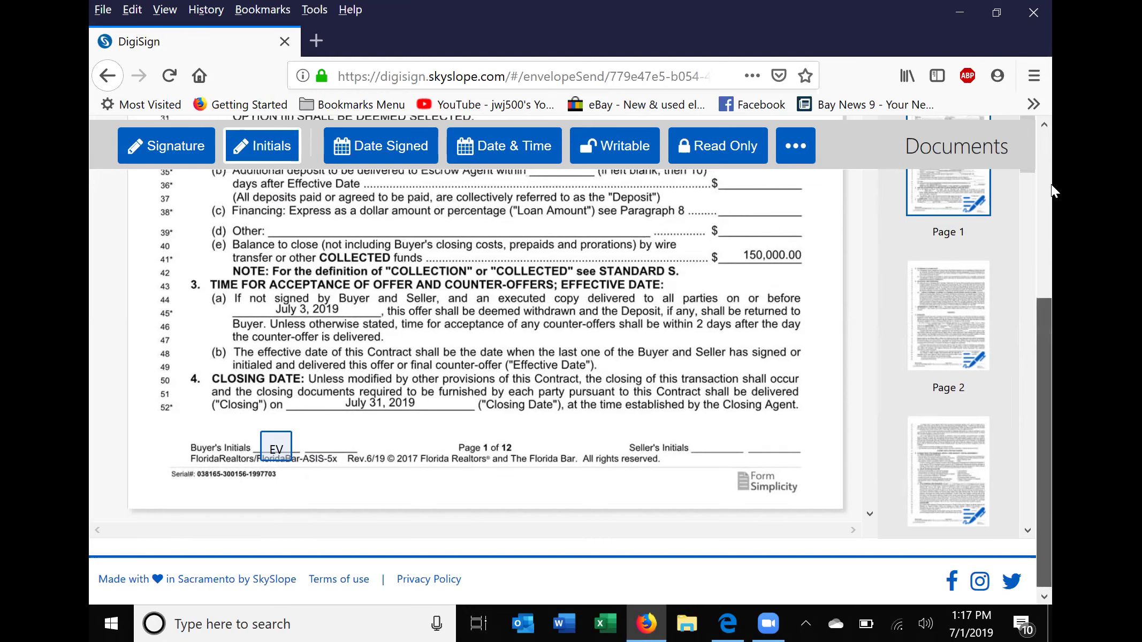
{"action": "scroll", "coordinate": [1051, 184], "scroll_direction": "up", "scroll_amount": 5}
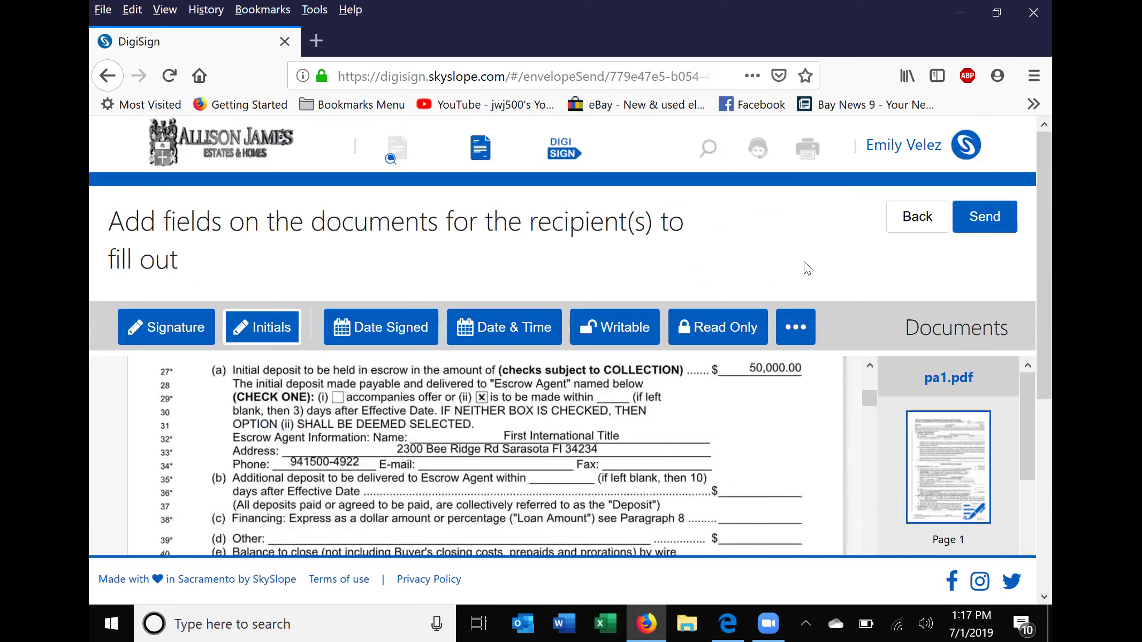
{"action": "left_click", "coordinate": [981, 221]}
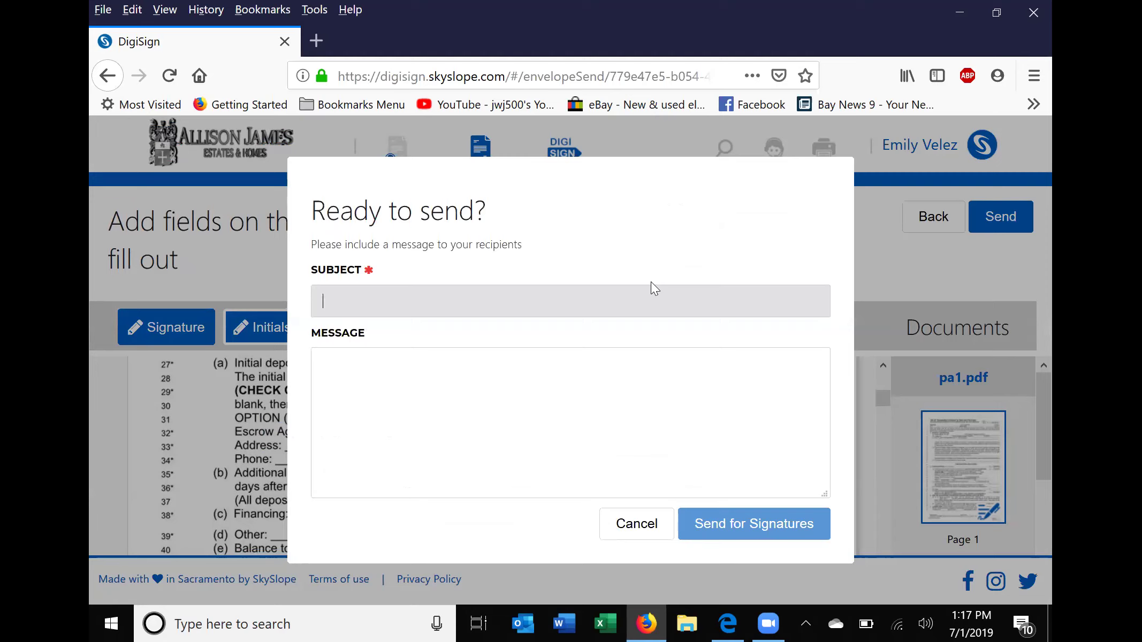
Enter the subject 'PA FOR PROPERTY ADDRESS 1234 HAPPY ST', send for signatures, and close the confirmation.
{"action": "type", "text": "PA FOR PR"}
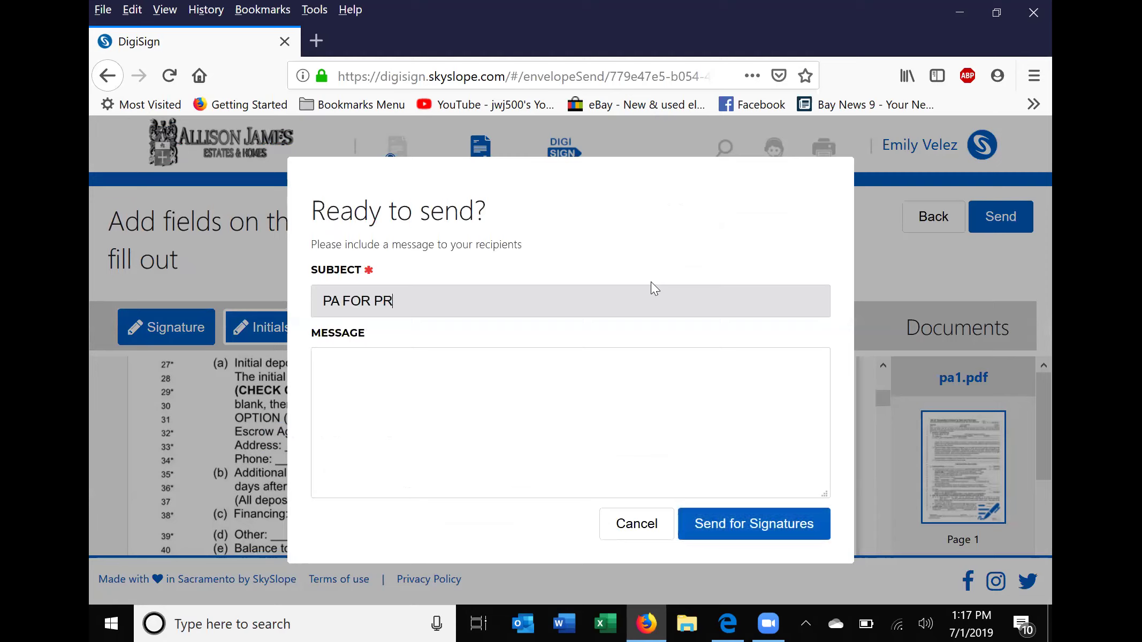
{"action": "type", "text": "OPERTY ADDRESS"}
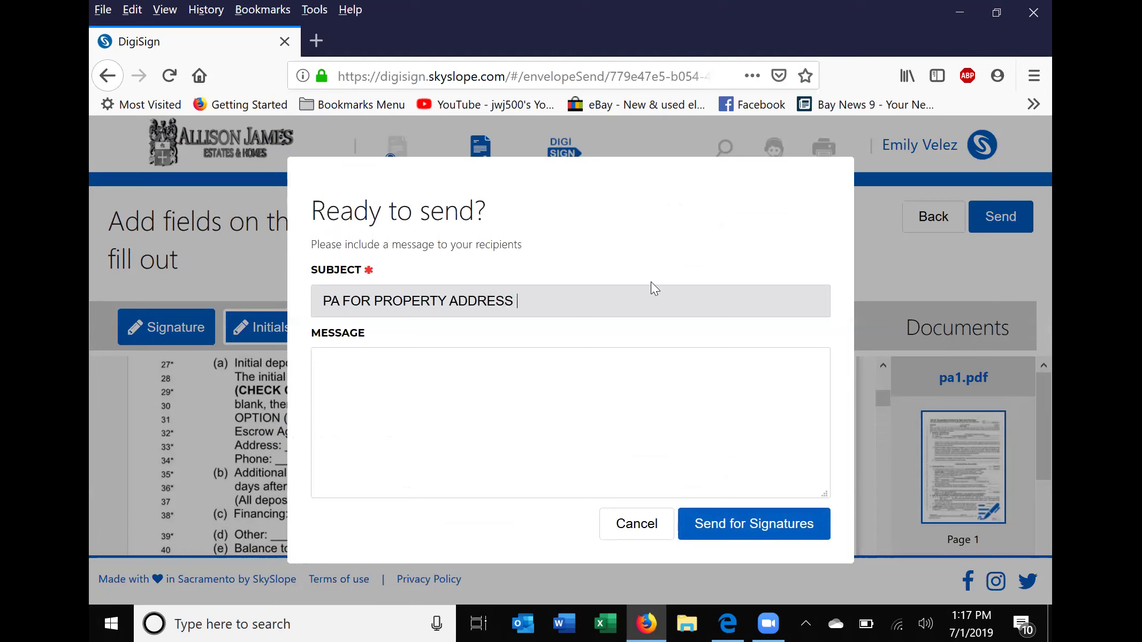
{"action": "type", "text": " 1234 hSPPY"}
{"action": "key", "text": "BackSpace"}
{"action": "key", "text": "BackSpace"}
{"action": "key", "text": "BackSpace"}
{"action": "key", "text": "BackSpace"}
{"action": "key", "text": "BackSpace"}
{"action": "key", "text": "BackSpace"}
{"action": "key", "text": "BackSpace"}
{"action": "type", "text": "HAPPY ST"}
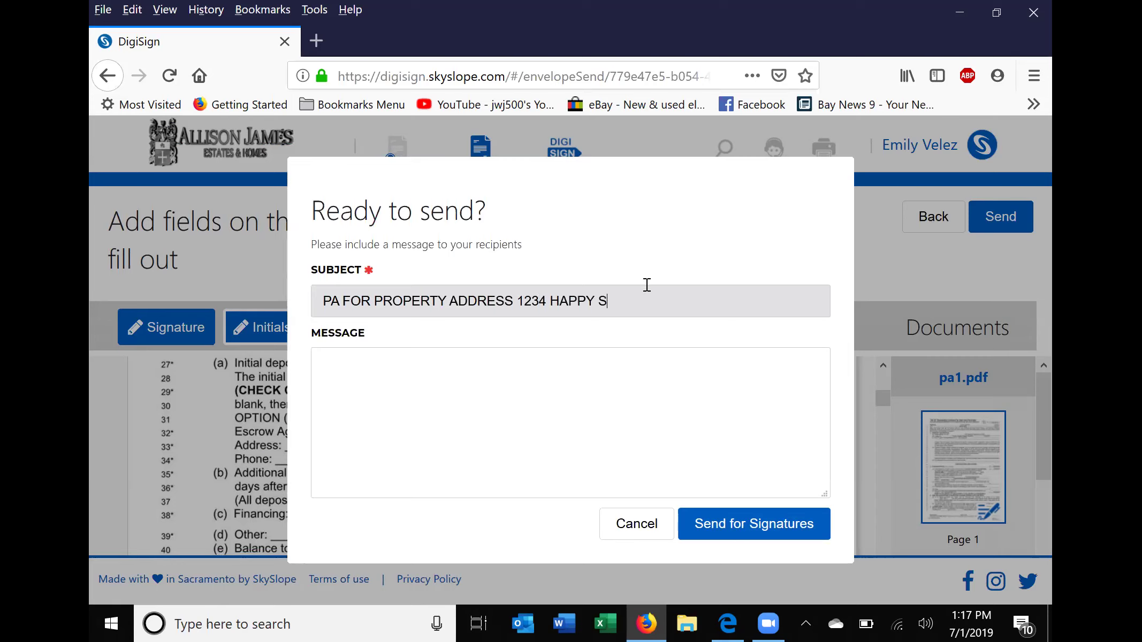
{"action": "left_click", "coordinate": [363, 387]}
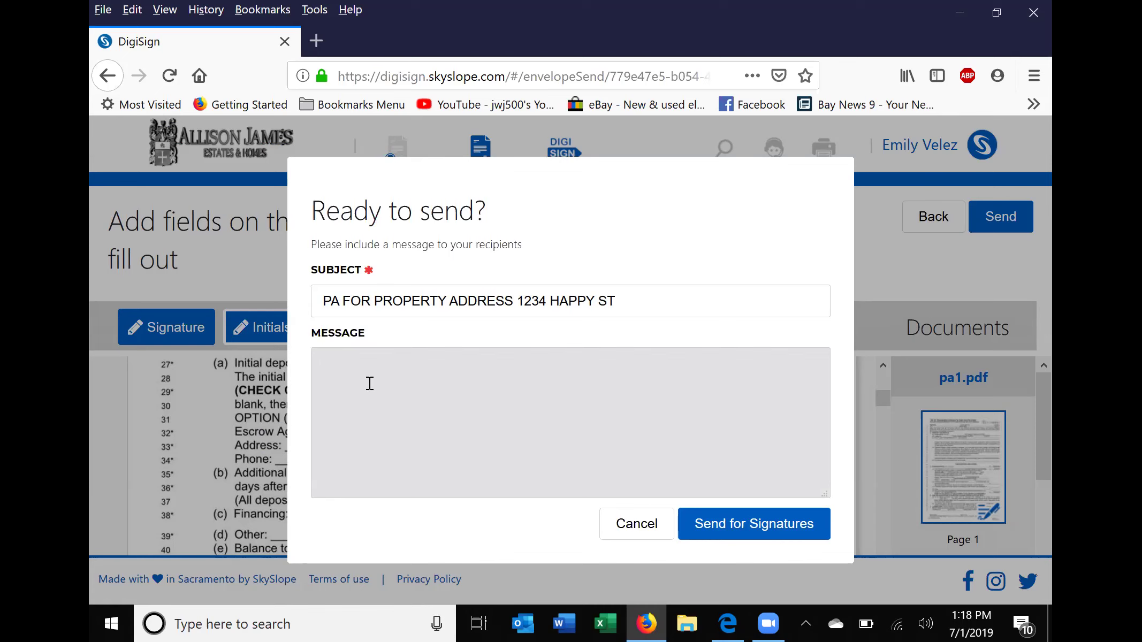
{"action": "left_click", "coordinate": [736, 527]}
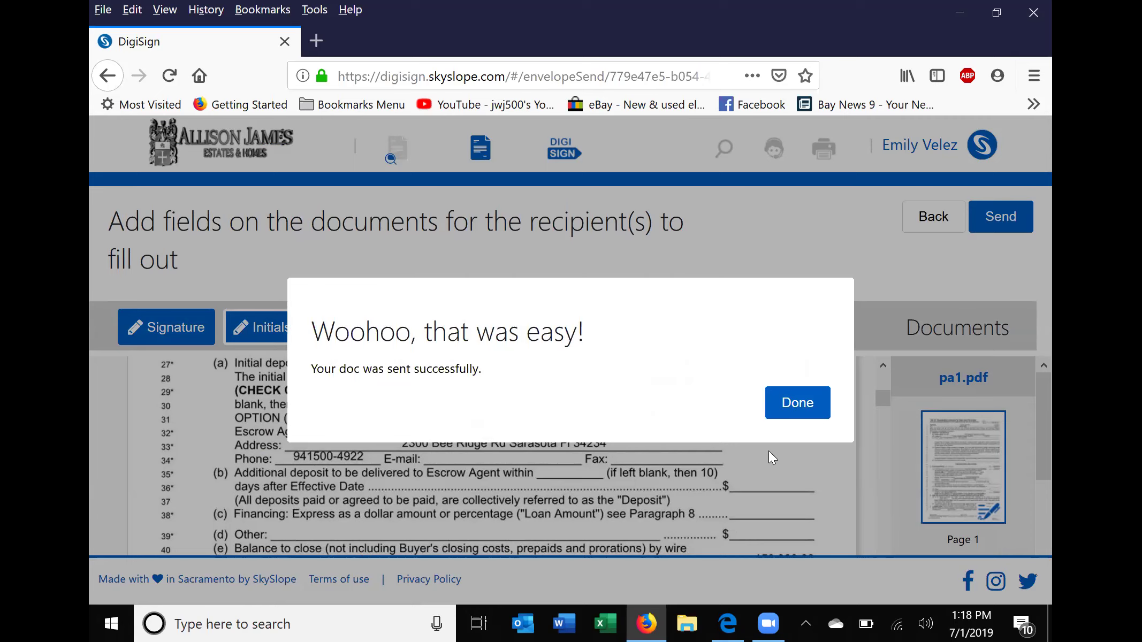
{"action": "left_click", "coordinate": [790, 407]}
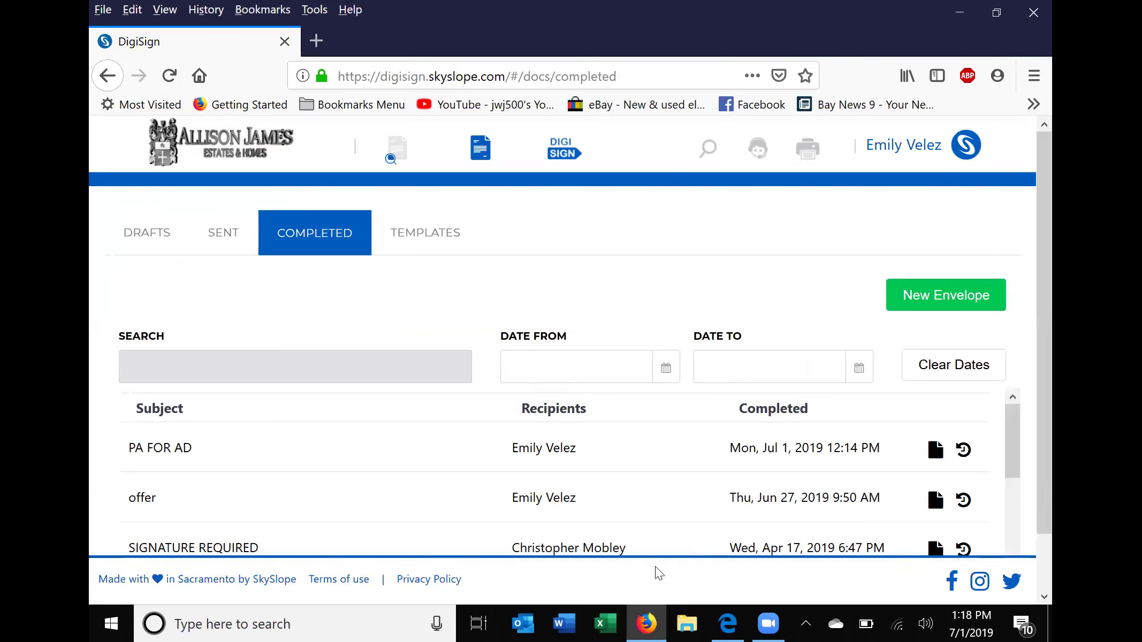
In Gmail, open the 1234 Happy St signing-request email and launch REVIEW & SIGN.
{"action": "left_click", "coordinate": [728, 624]}
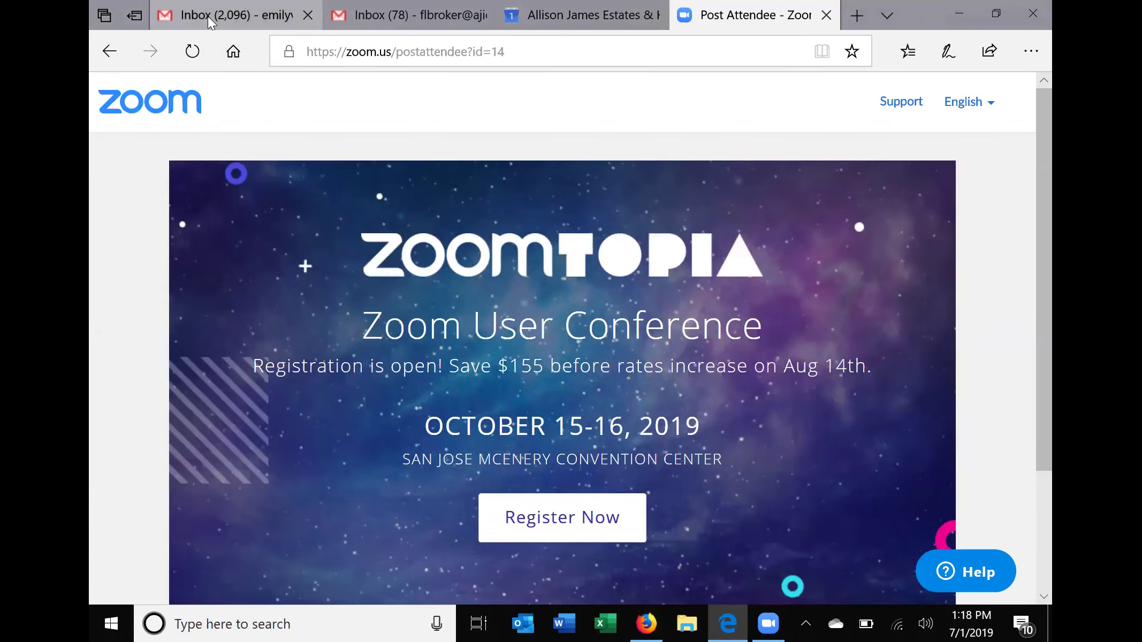
{"action": "left_click", "coordinate": [208, 16]}
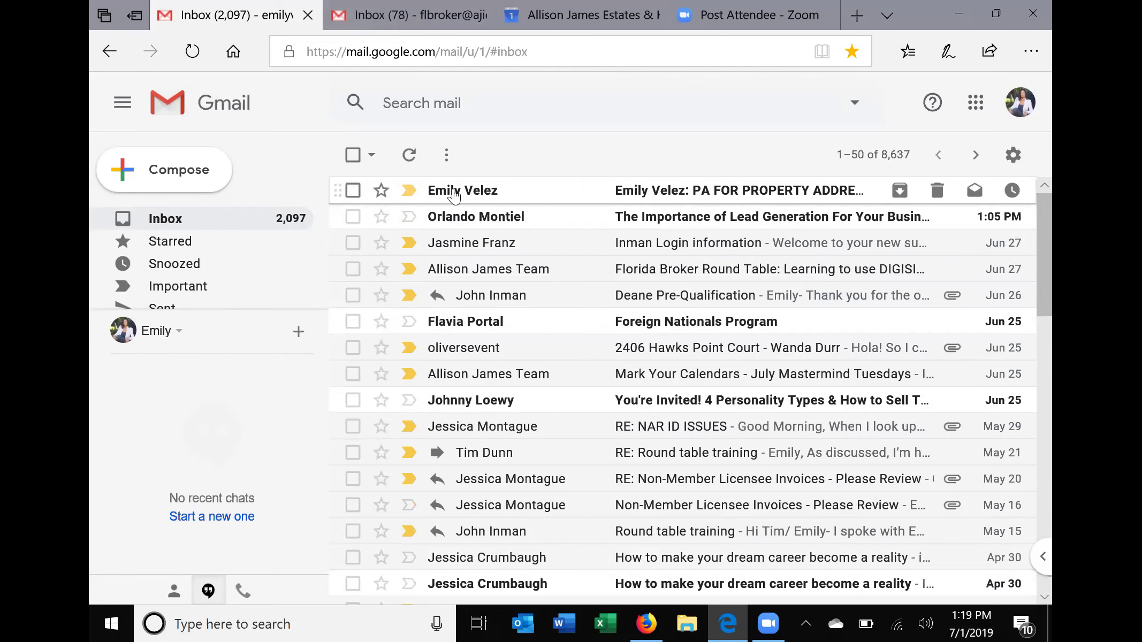
{"action": "left_click", "coordinate": [454, 194]}
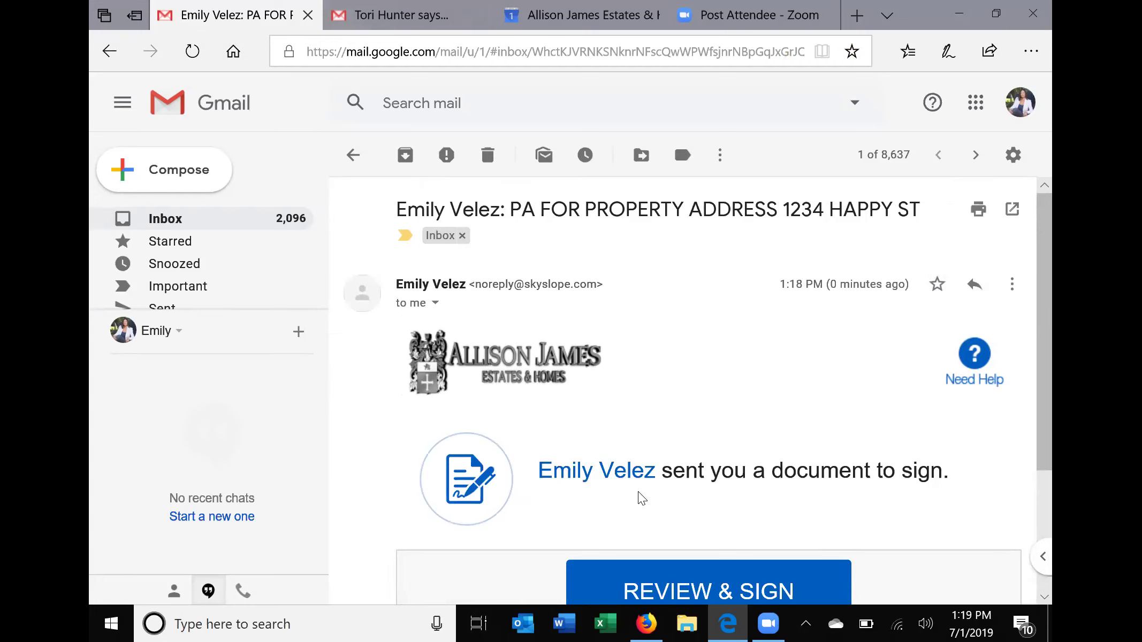
{"action": "scroll", "coordinate": [1048, 265], "scroll_direction": "down", "scroll_amount": 3}
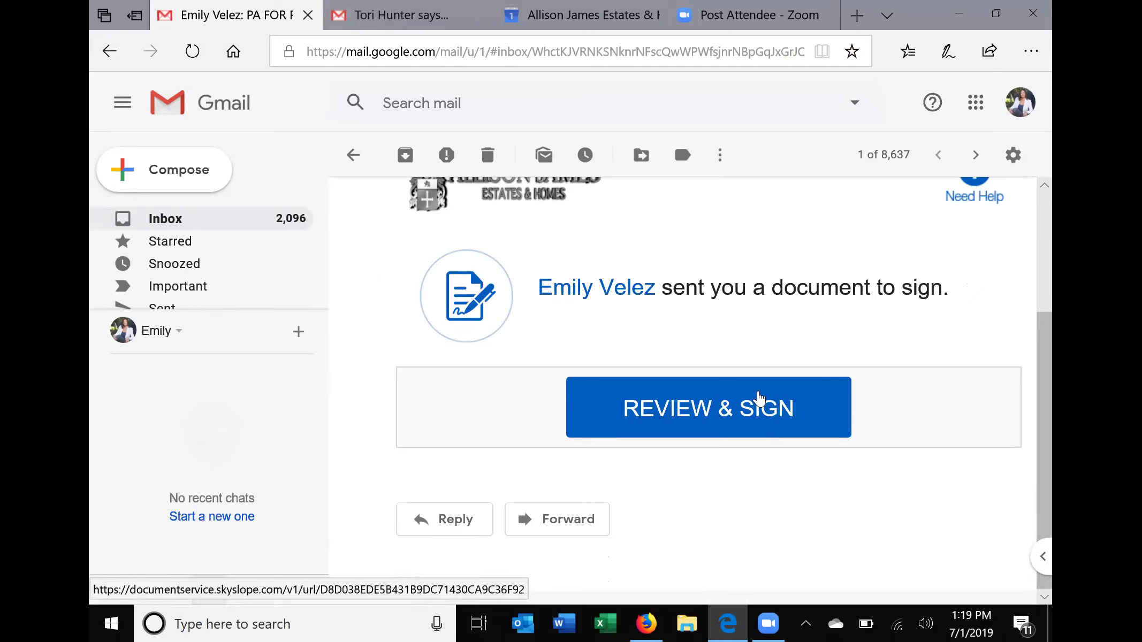
{"action": "left_click", "coordinate": [748, 413]}
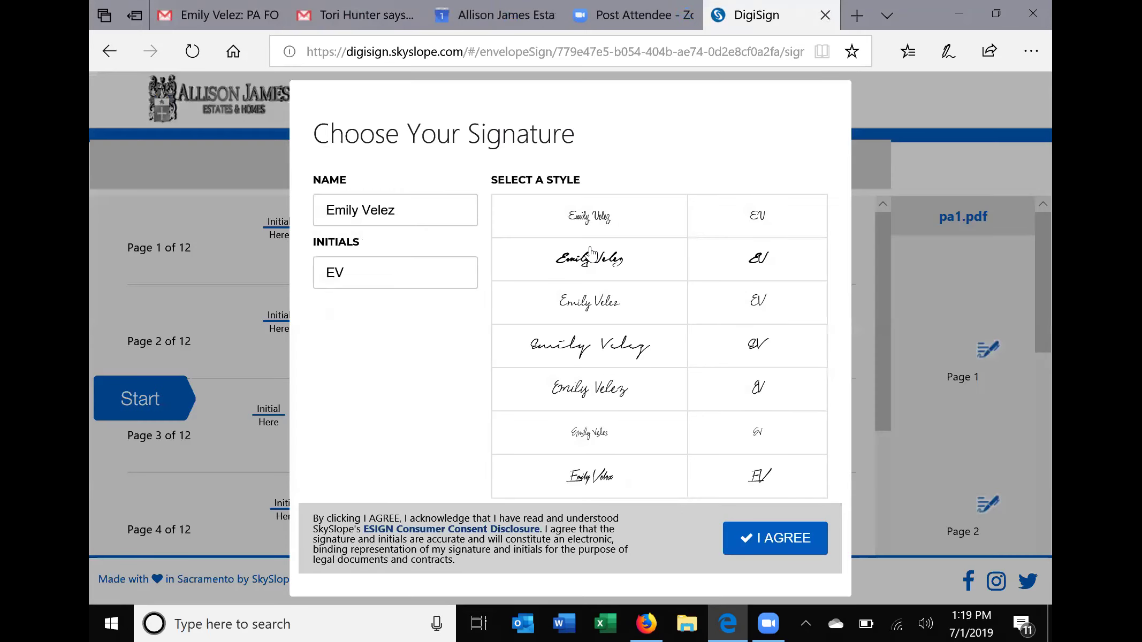
Adopt the second signature style and apply the buyer's initials on pages 1–5.
{"action": "left_click", "coordinate": [591, 253]}
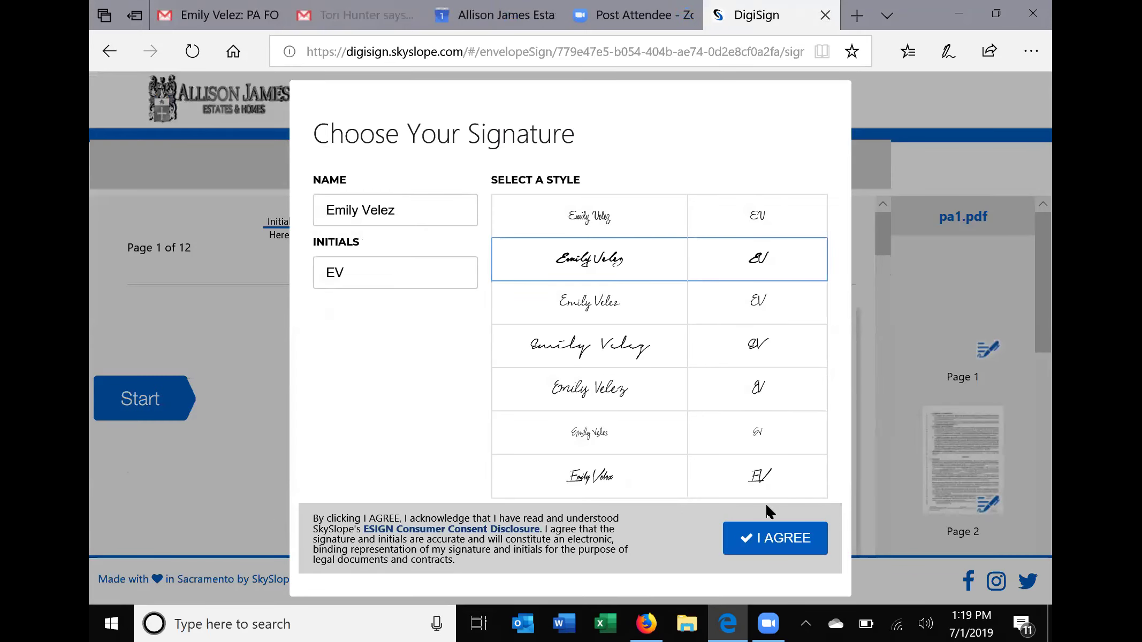
{"action": "left_click", "coordinate": [772, 546]}
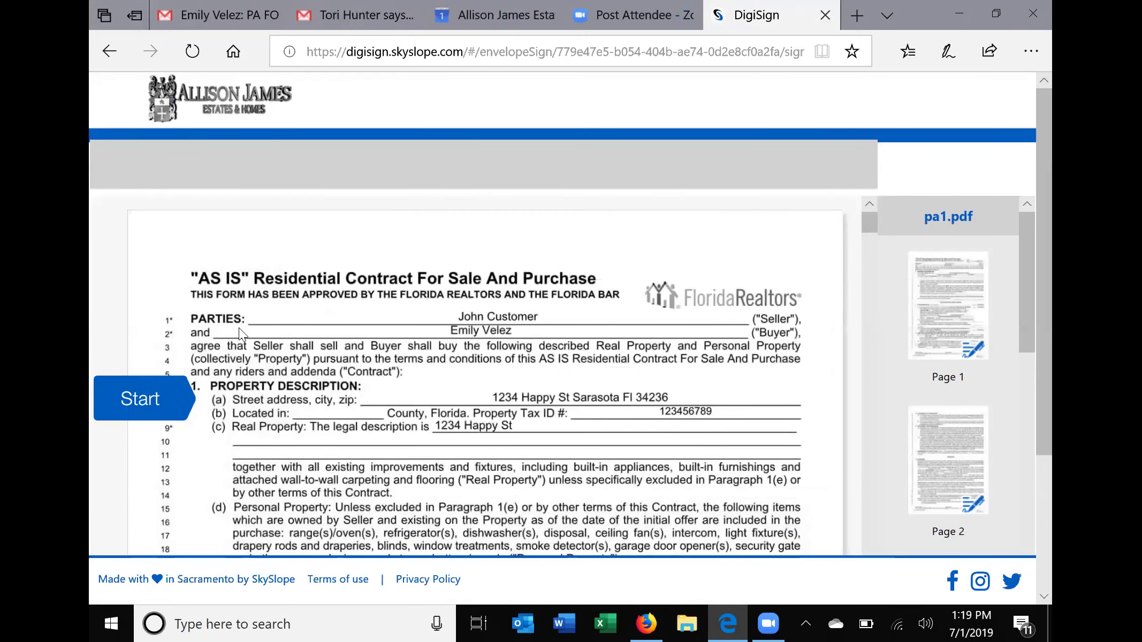
{"action": "left_click", "coordinate": [140, 404]}
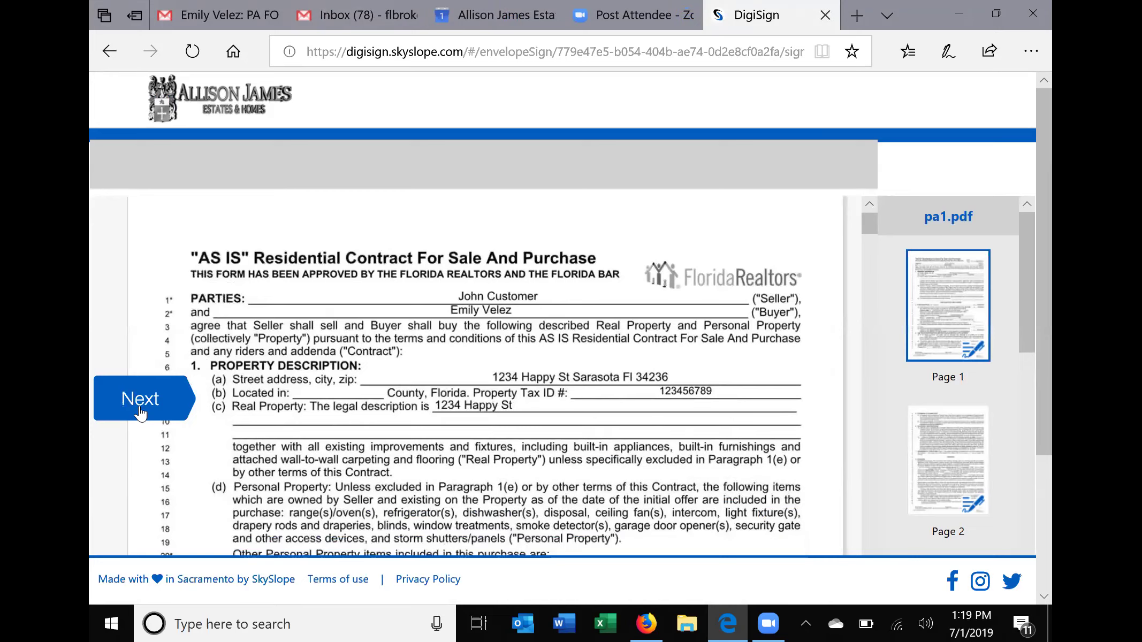
{"action": "left_click", "coordinate": [140, 410]}
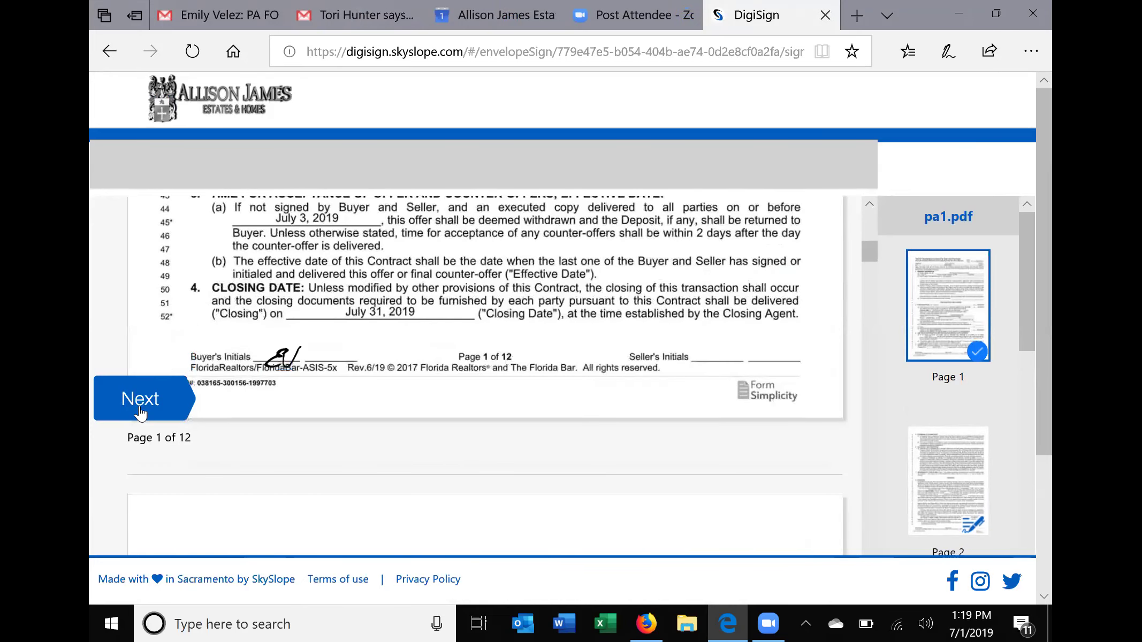
{"action": "left_click", "coordinate": [141, 410]}
{"action": "left_click", "coordinate": [140, 410]}
{"action": "left_click", "coordinate": [140, 410]}
{"action": "left_click", "coordinate": [140, 410]}
{"action": "left_click", "coordinate": [140, 410]}
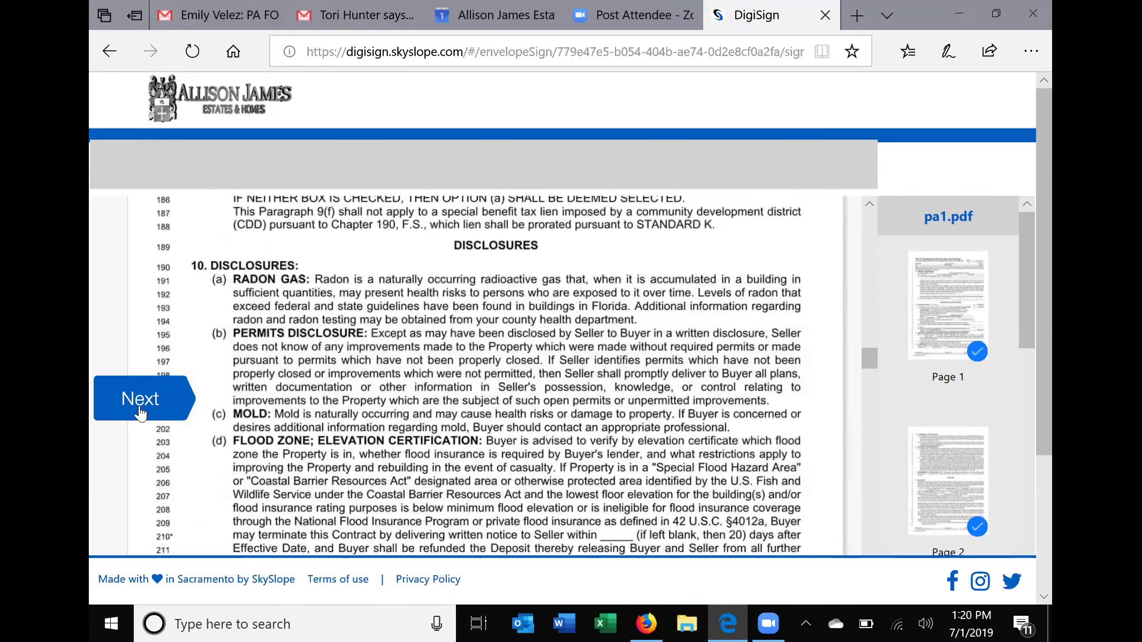
{"action": "left_click", "coordinate": [141, 410]}
{"action": "left_click", "coordinate": [140, 410]}
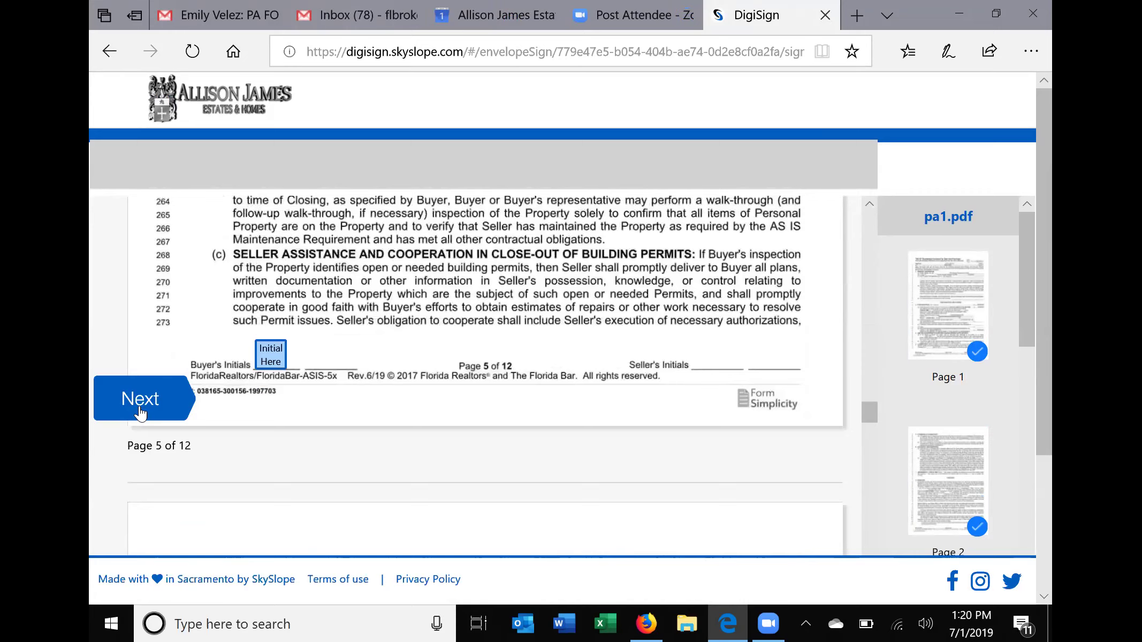
{"action": "left_click", "coordinate": [141, 410]}
Initial pages 6–11, apply the buyer signature on page 12, and bring up Complete signing.
{"action": "left_click", "coordinate": [140, 406]}
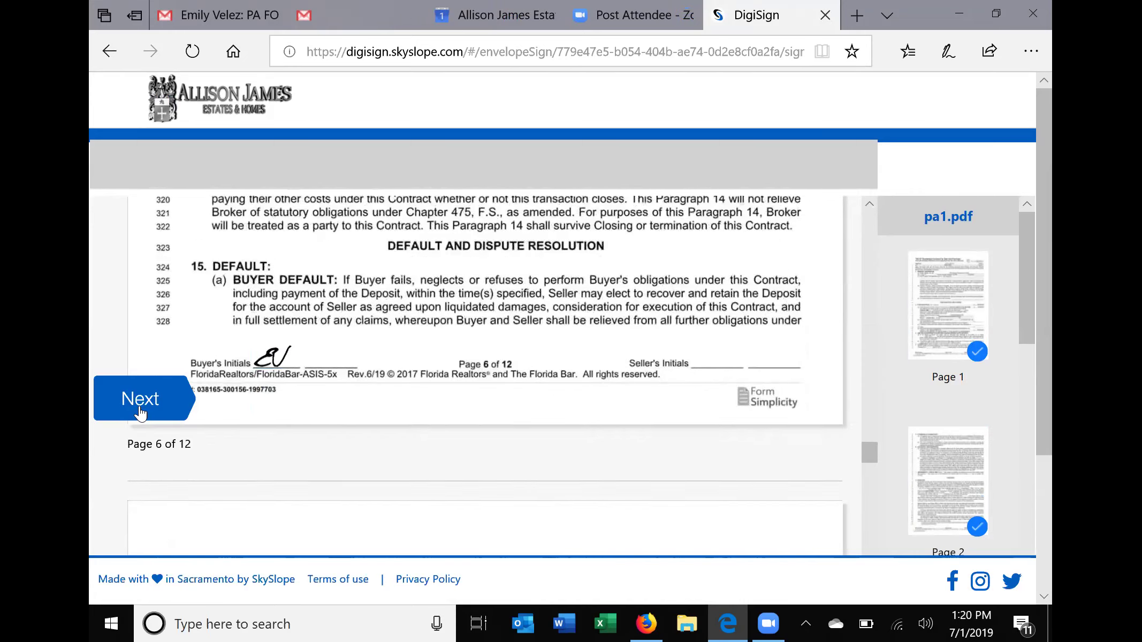
{"action": "left_click", "coordinate": [140, 407]}
{"action": "left_click", "coordinate": [140, 407]}
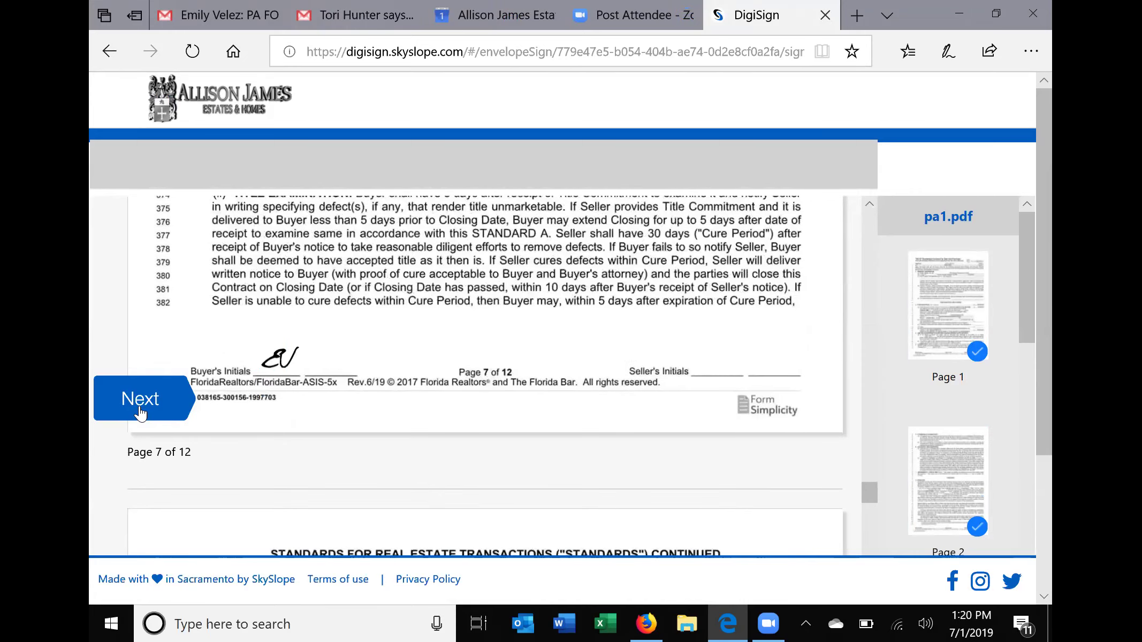
{"action": "left_click", "coordinate": [140, 407]}
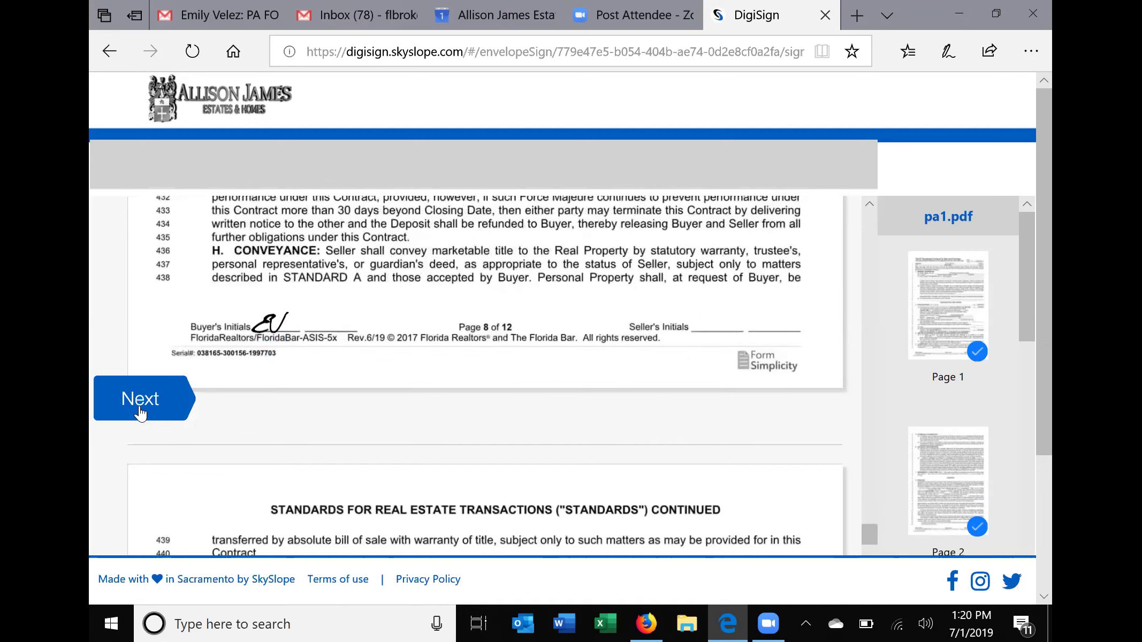
{"action": "left_click", "coordinate": [140, 406]}
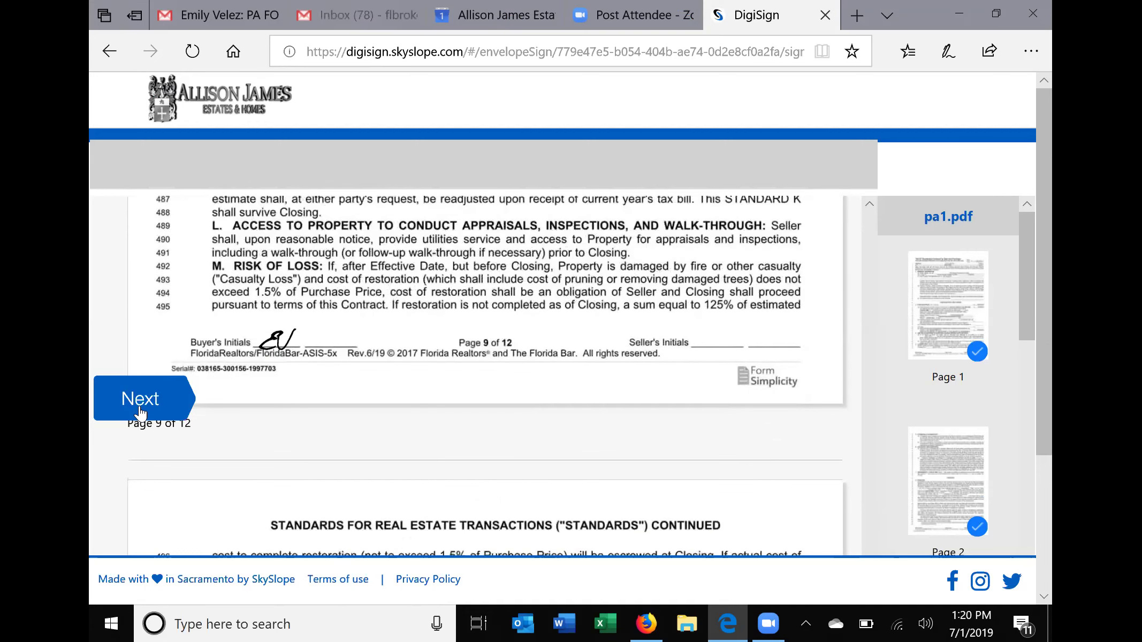
{"action": "left_click", "coordinate": [140, 406]}
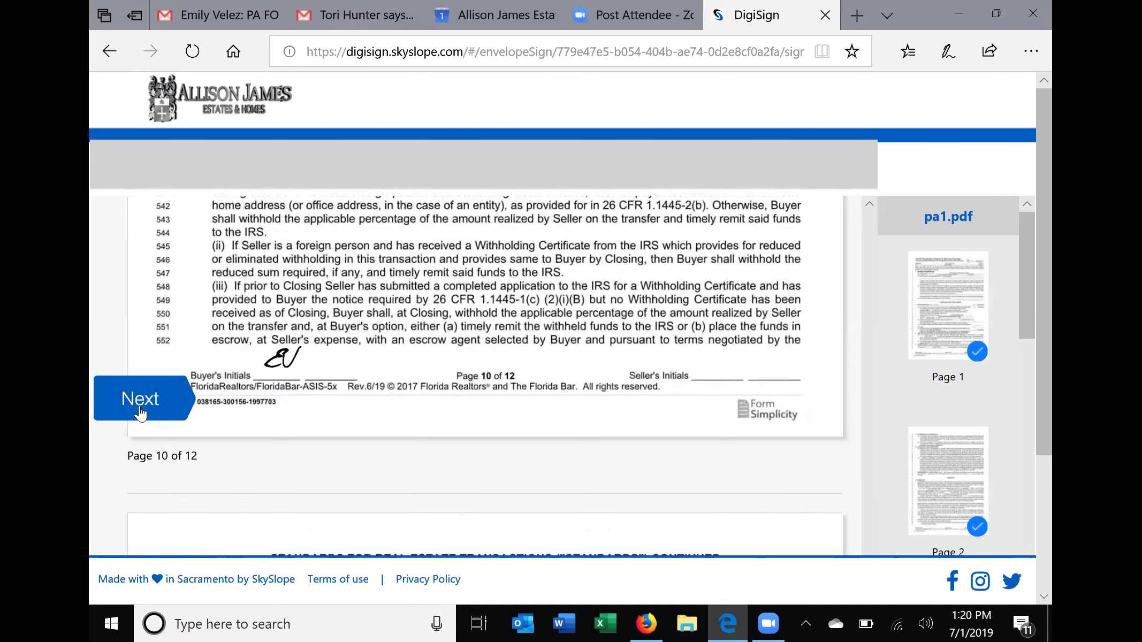
{"action": "left_click", "coordinate": [140, 408]}
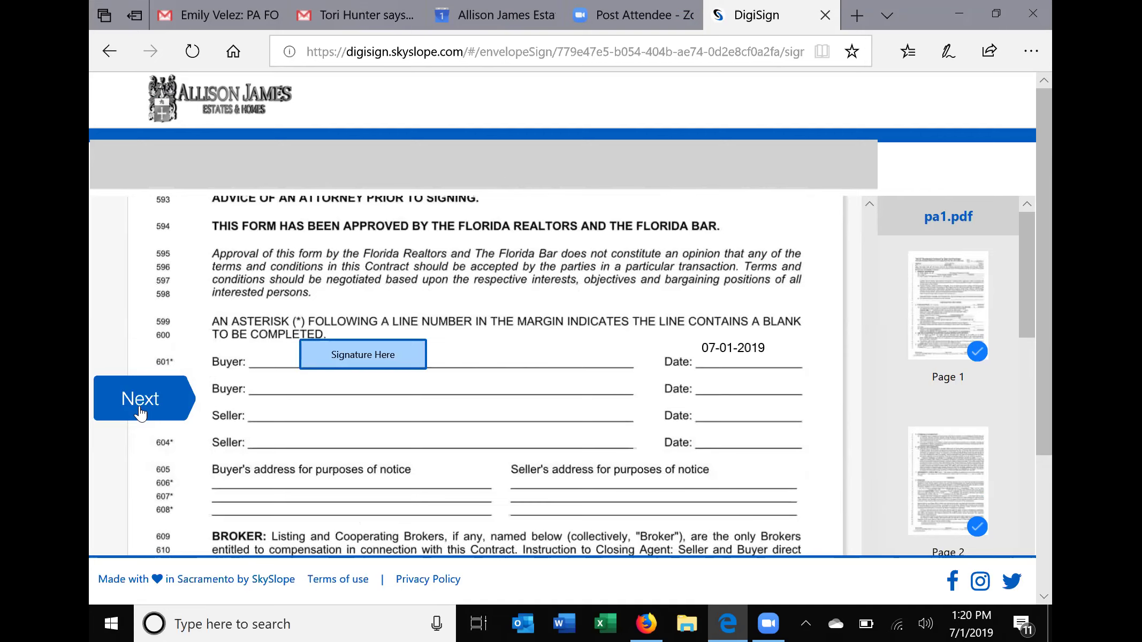
{"action": "left_click", "coordinate": [140, 409]}
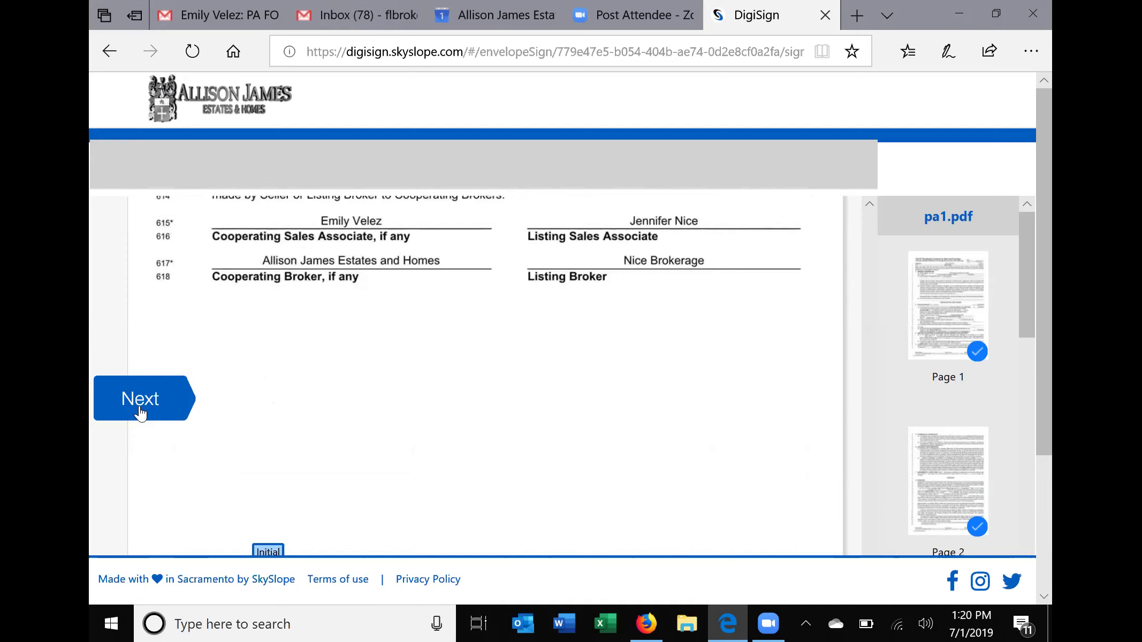
{"action": "left_click", "coordinate": [140, 399]}
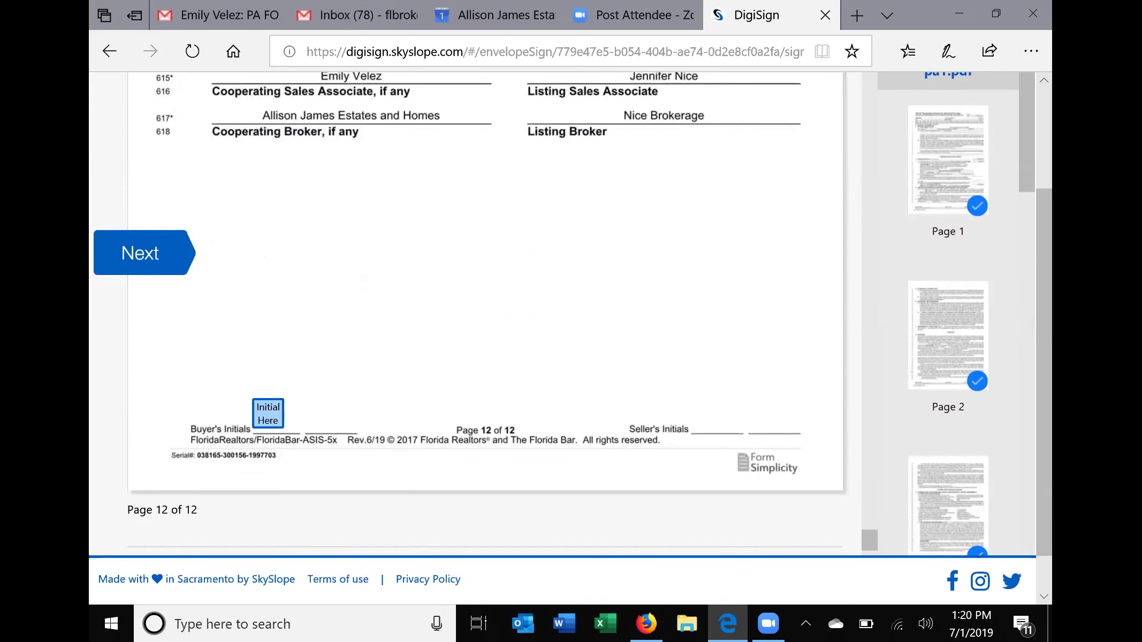
{"action": "left_click", "coordinate": [268, 413]}
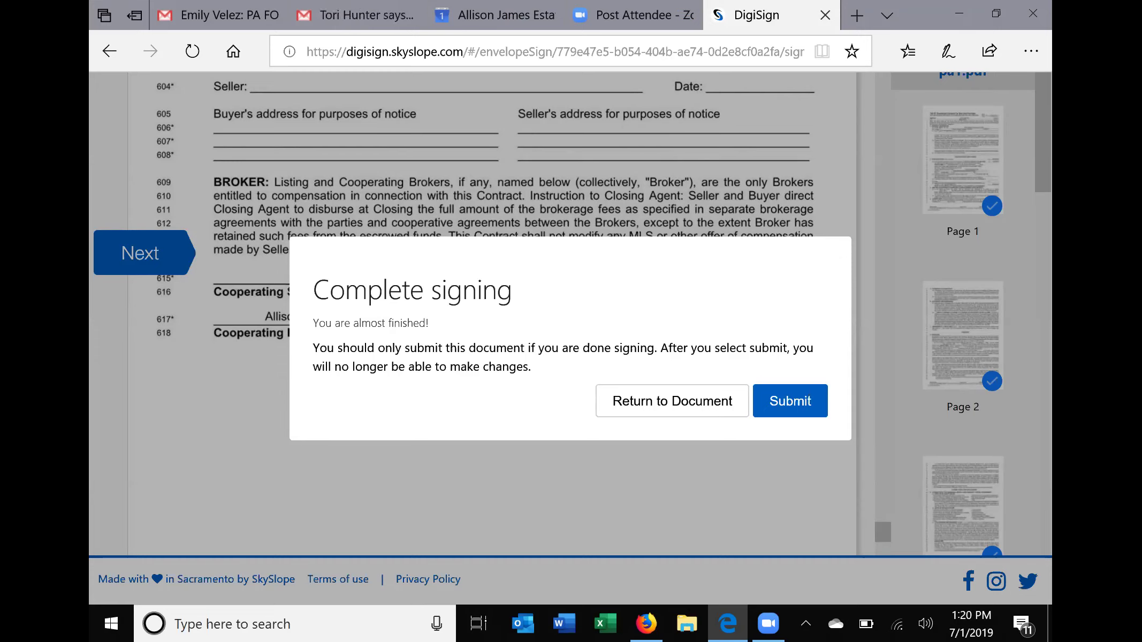
Submit the signed purchase agreement and go to the Gmail inbox.
{"action": "left_click", "coordinate": [790, 401]}
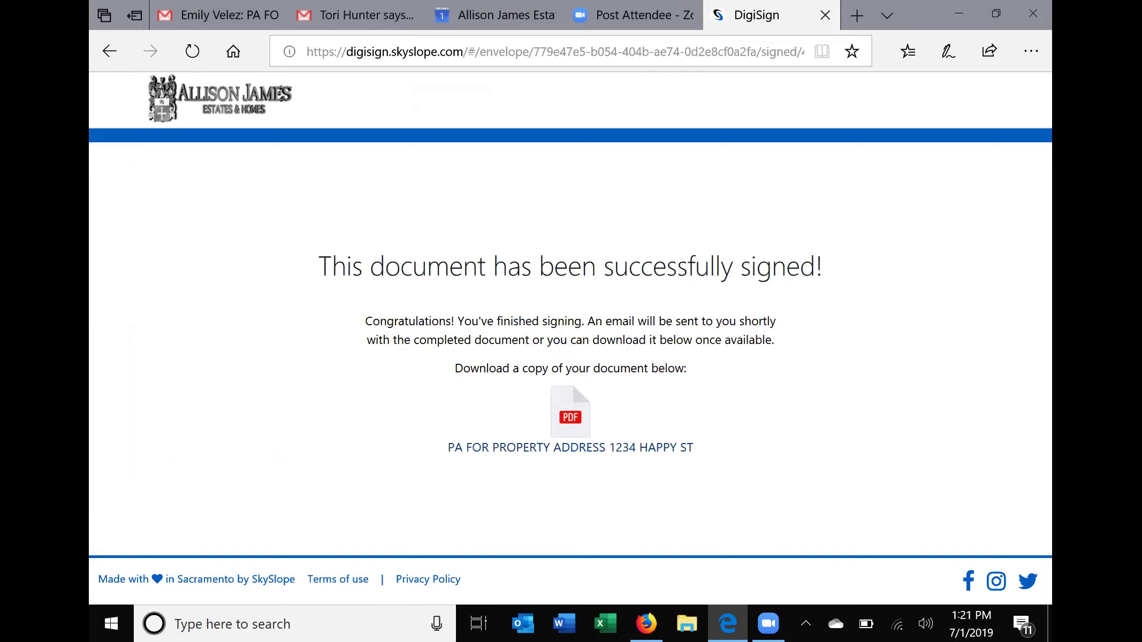
{"action": "left_click", "coordinate": [348, 15]}
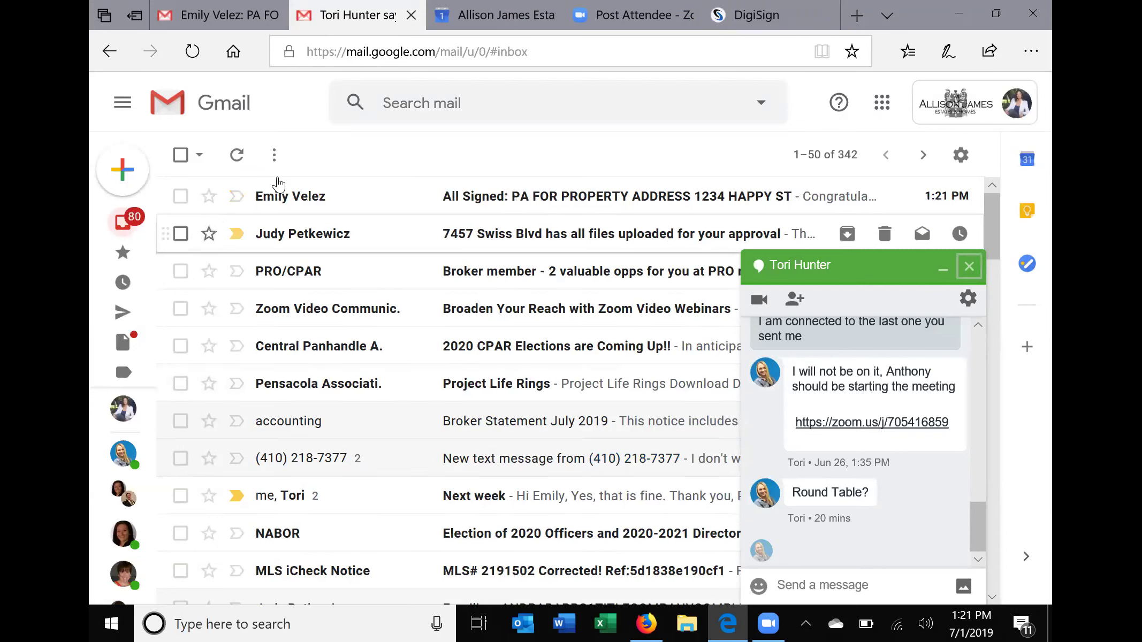
Close the chat, read the All Signed email, then return to the DigiSign window in Firefox.
{"action": "key", "text": "Escape"}
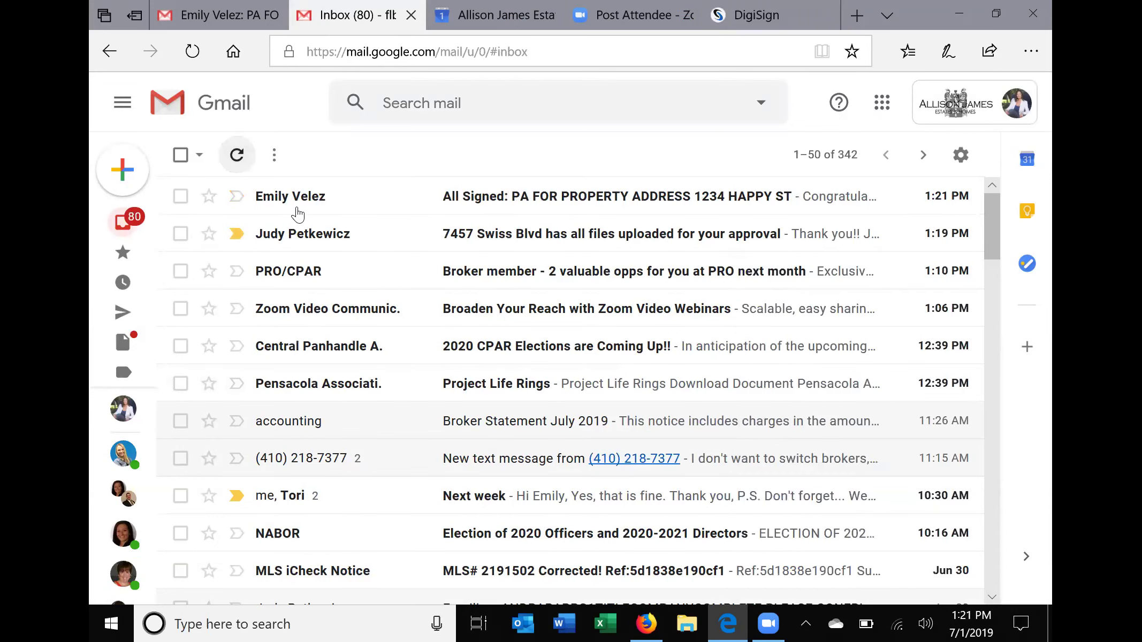
{"action": "left_click", "coordinate": [298, 213]}
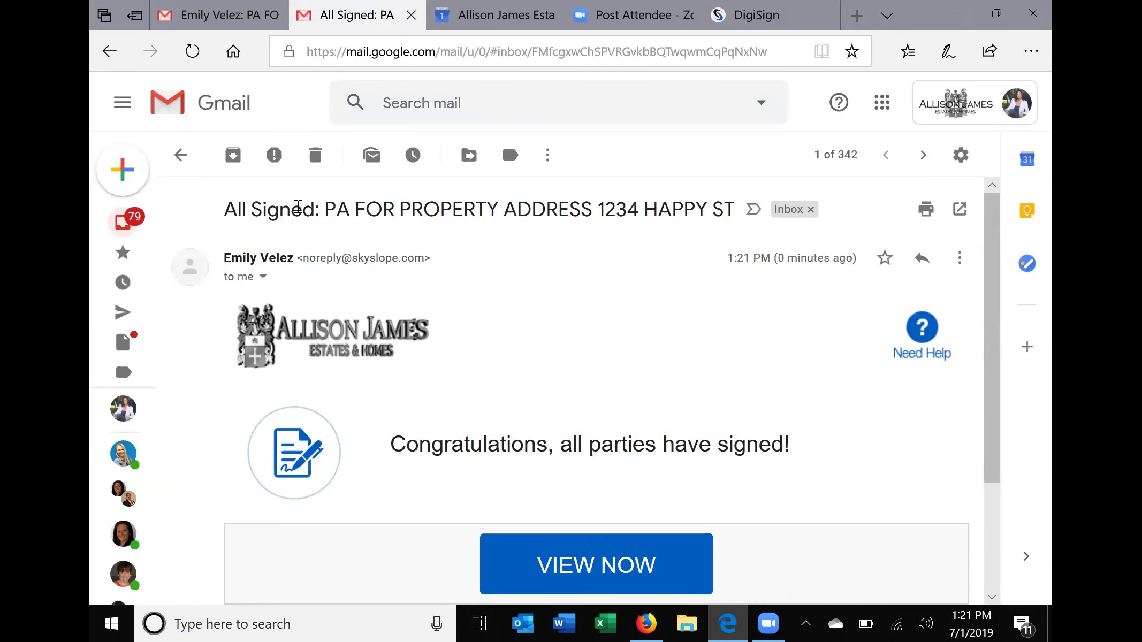
{"action": "left_click_drag", "start_coordinate": [993, 298], "coordinate": [992, 408]}
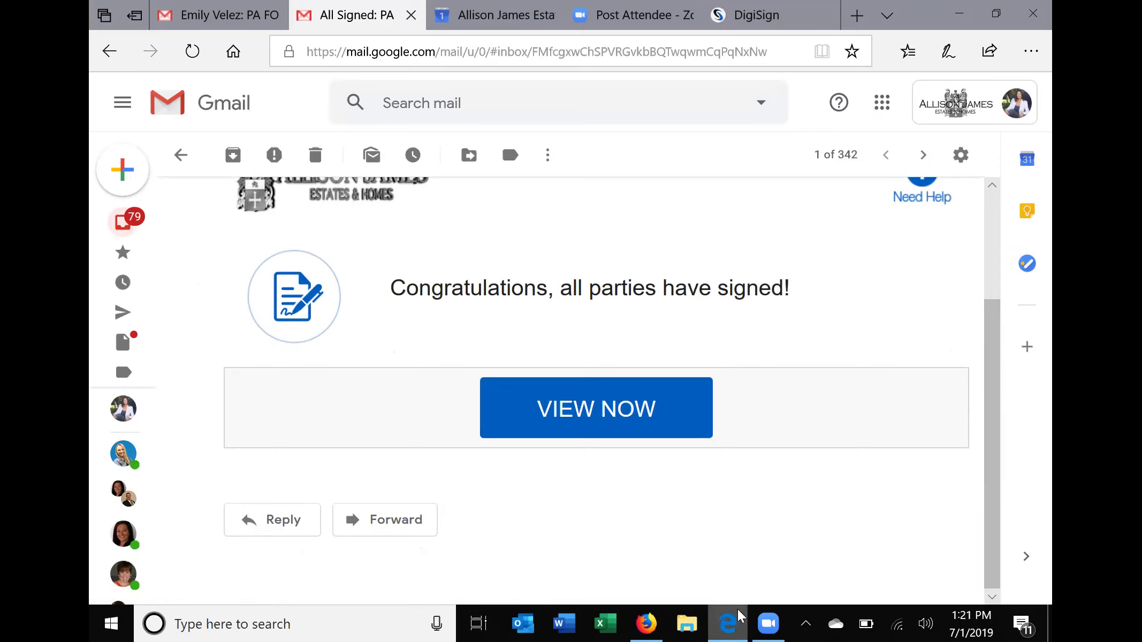
{"action": "key", "text": "alt+Tab"}
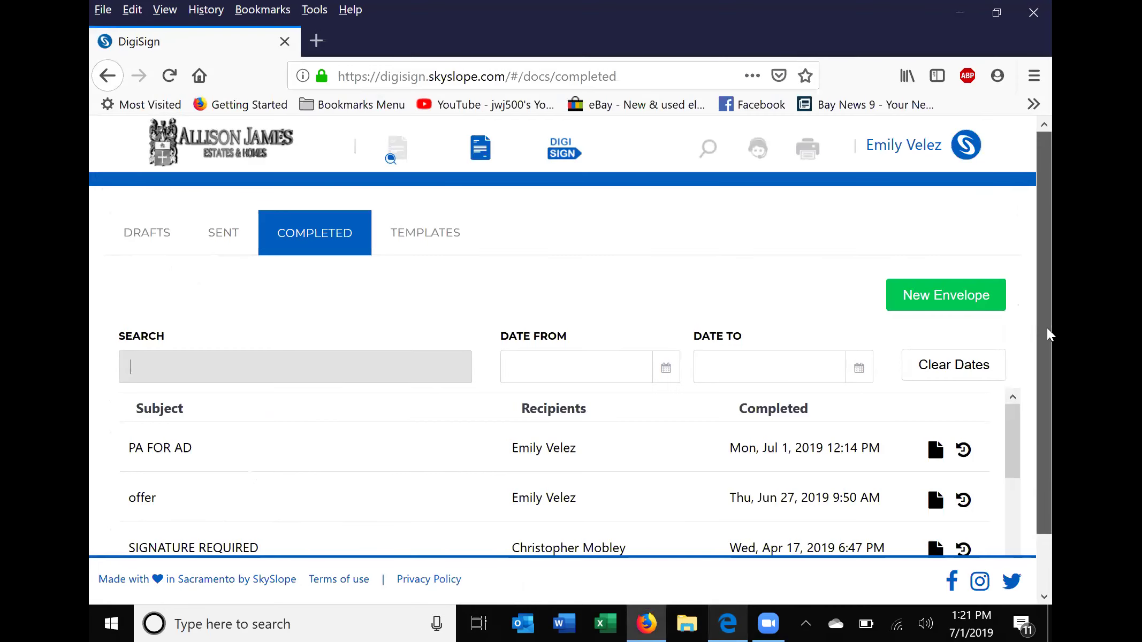
{"action": "scroll", "coordinate": [471, 160], "scroll_direction": "down", "scroll_amount": 1}
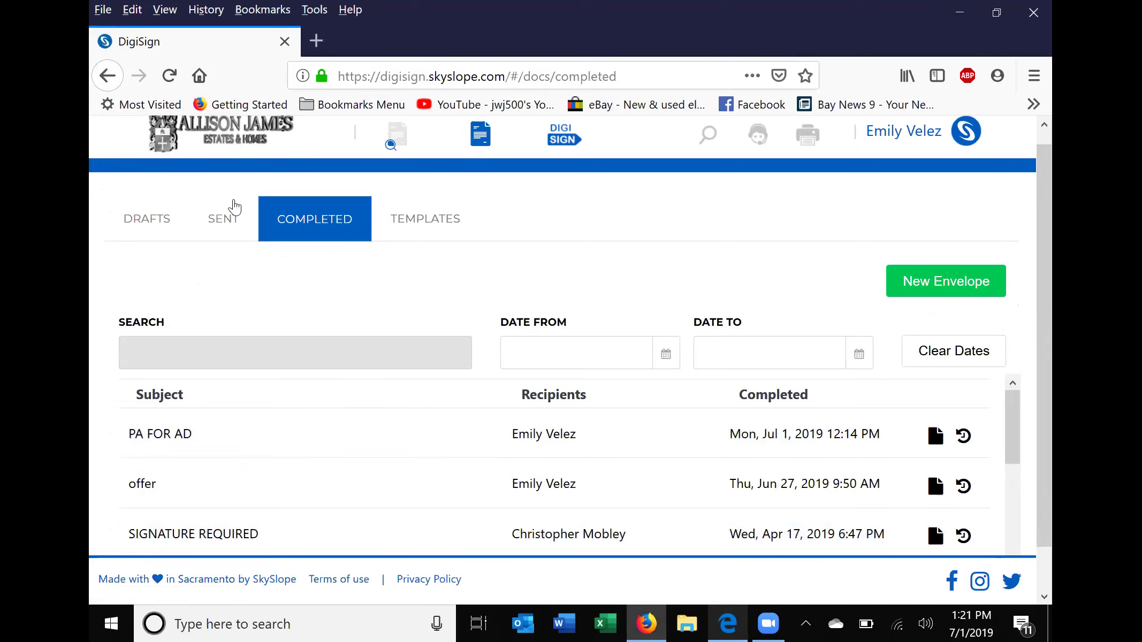
Go to SENT and back to COMPLETED so the 1234 HAPPY ST envelope appears at the top.
{"action": "left_click", "coordinate": [226, 219]}
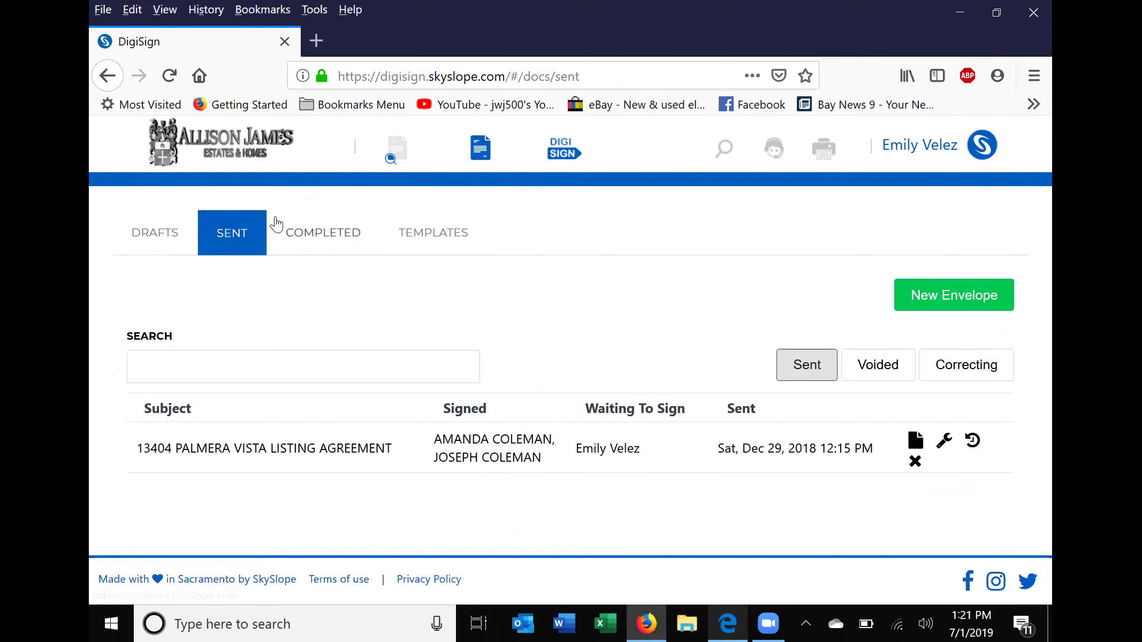
{"action": "right_click", "coordinate": [306, 229]}
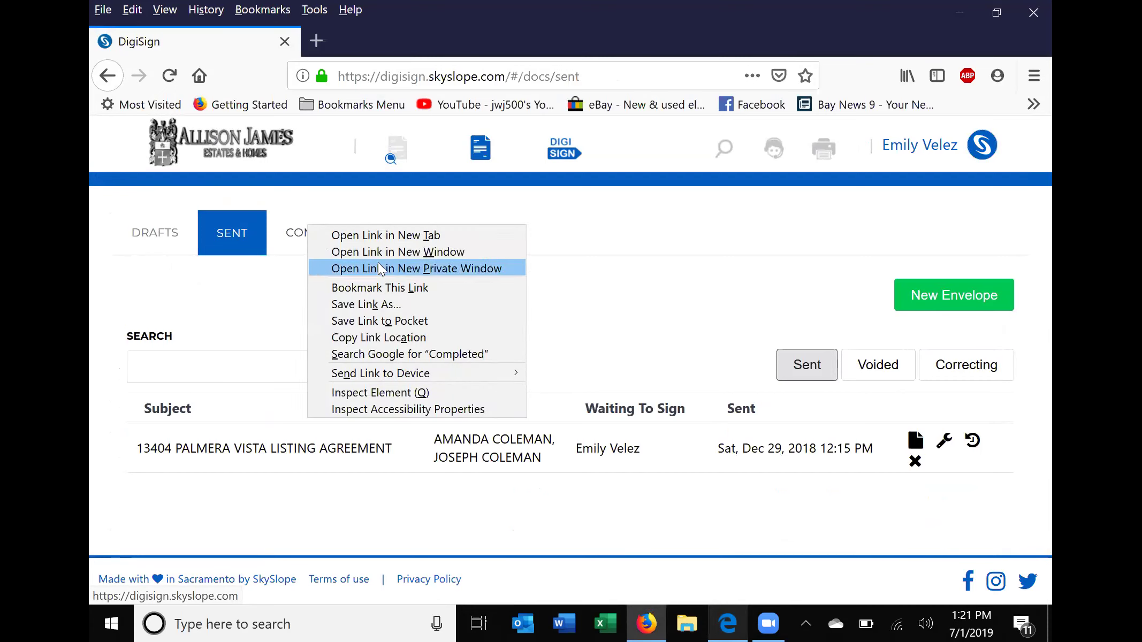
{"action": "left_click", "coordinate": [254, 268]}
{"action": "left_click", "coordinate": [313, 235]}
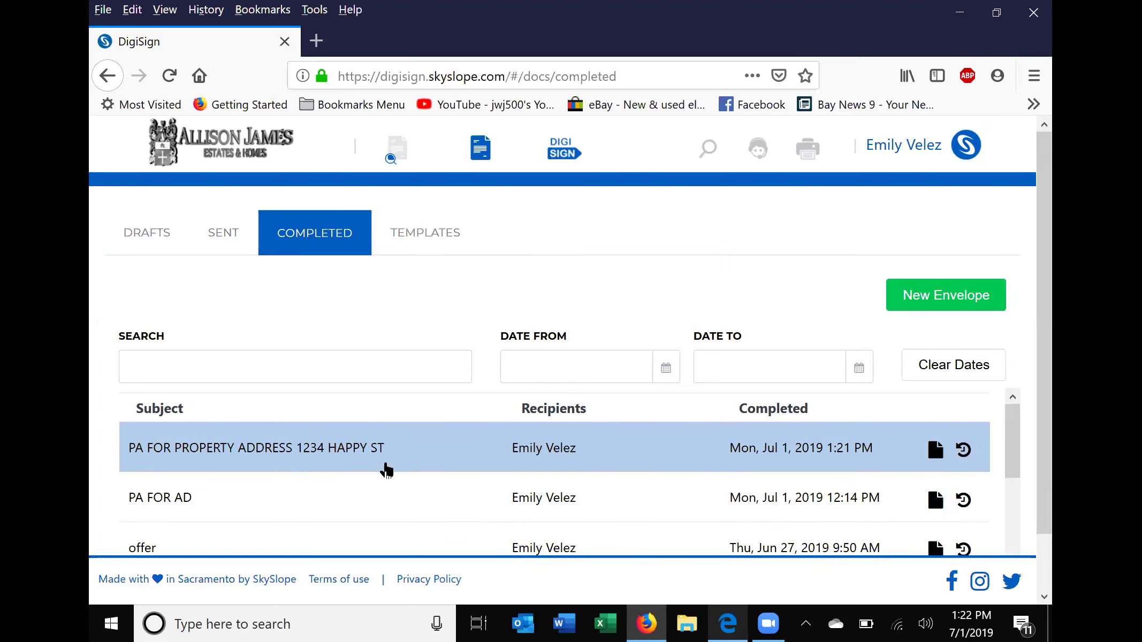
{"action": "double_click", "coordinate": [380, 452]}
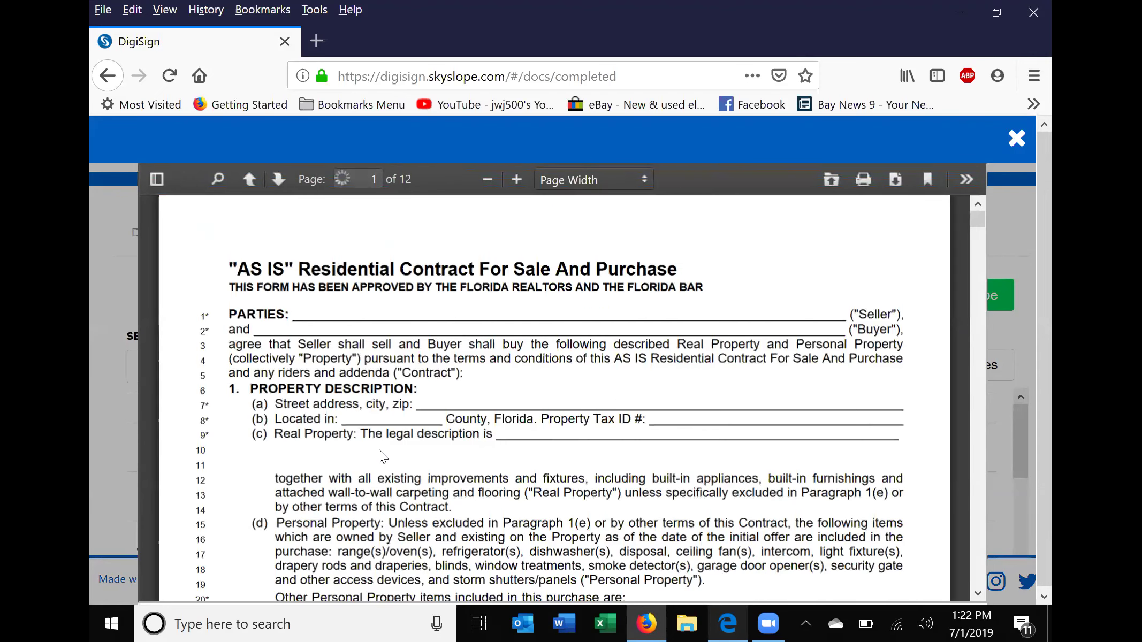
{"action": "left_click", "coordinate": [832, 180]}
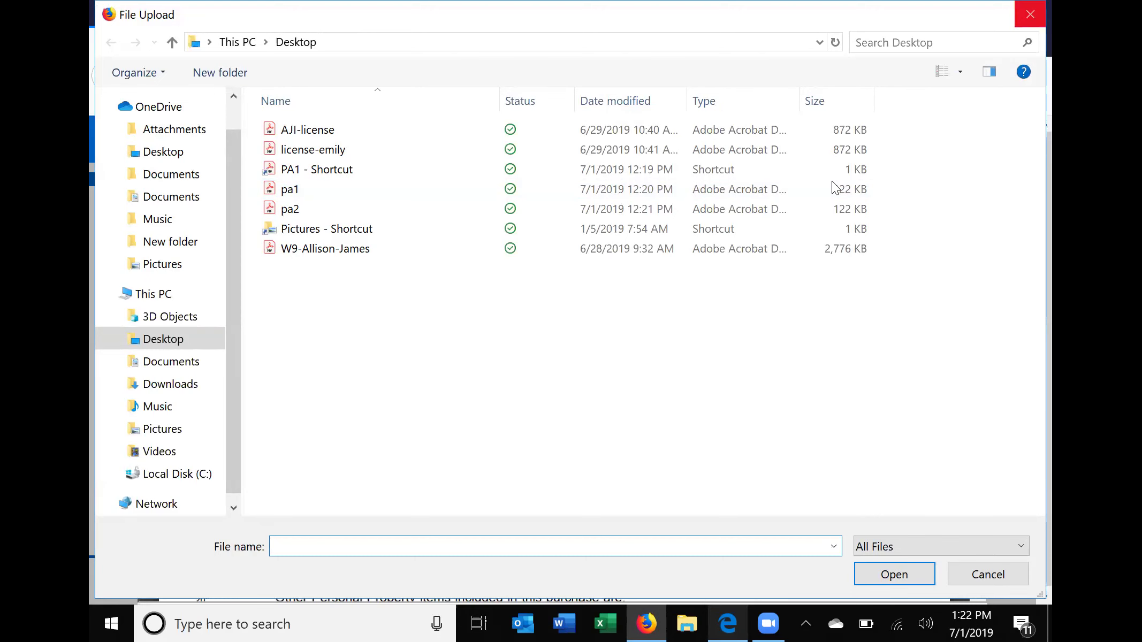
{"action": "key", "text": "Escape"}
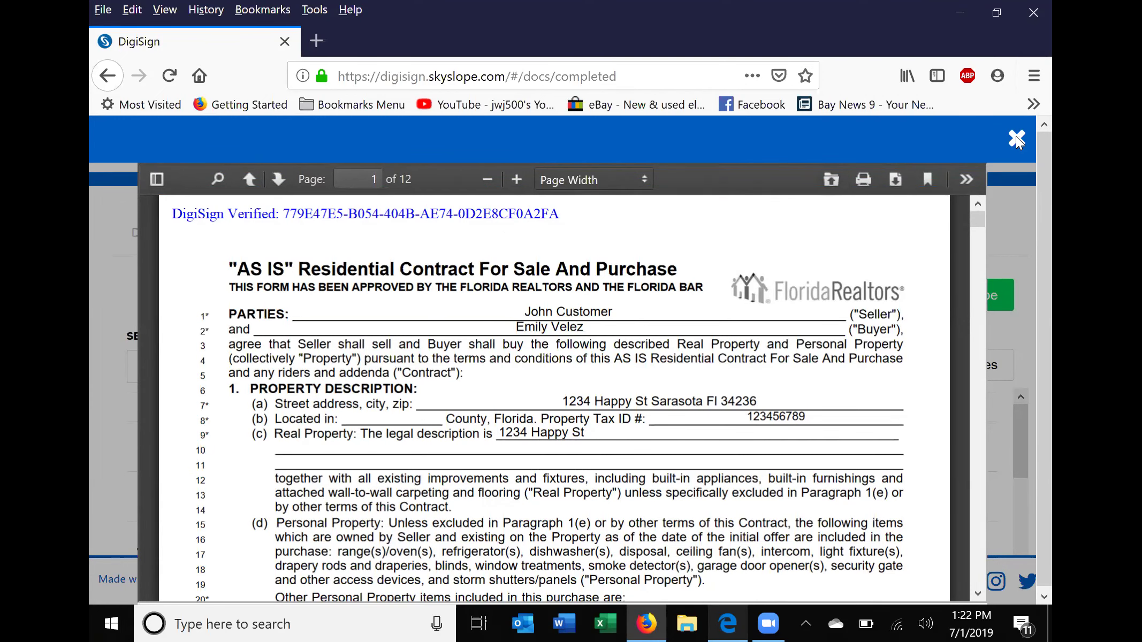
{"action": "left_click", "coordinate": [1016, 138]}
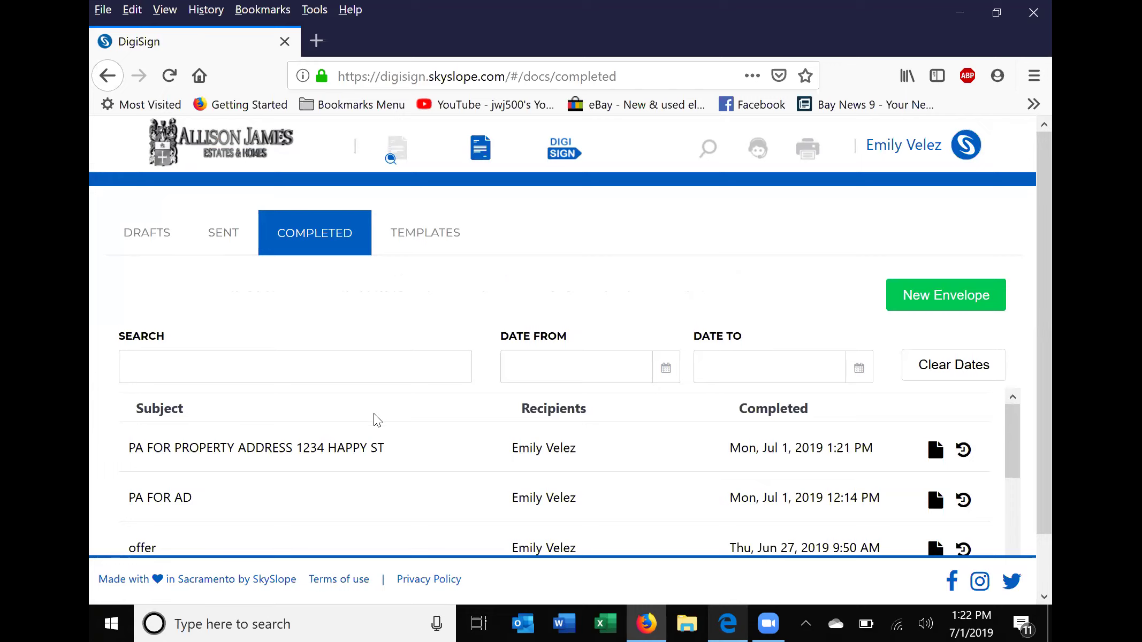
{"action": "double_click", "coordinate": [328, 453]}
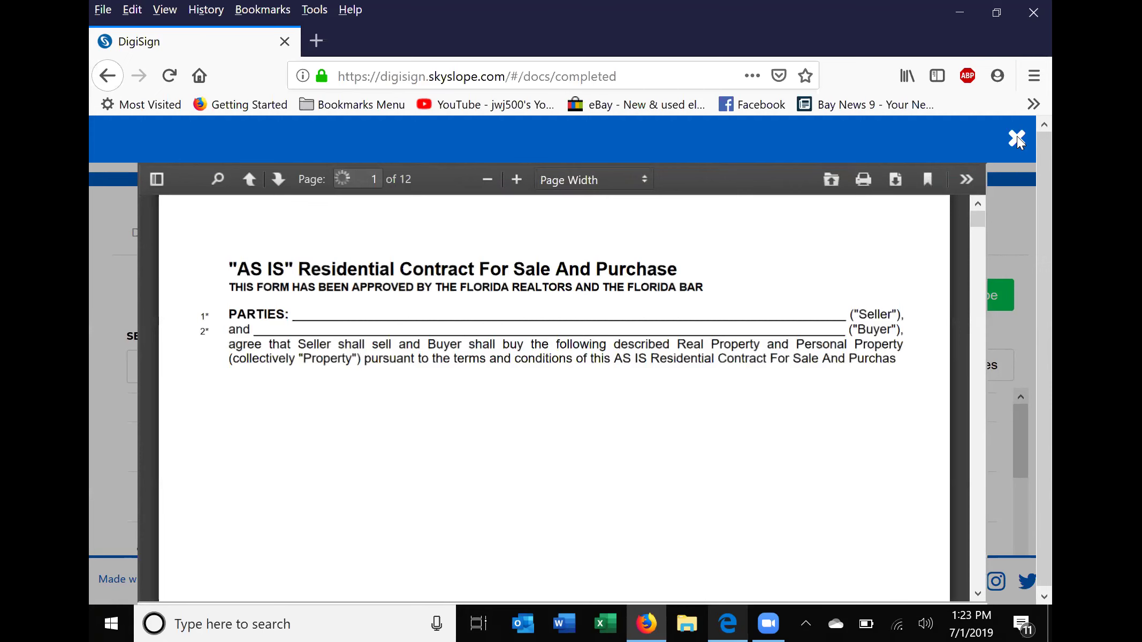
{"action": "left_click", "coordinate": [1017, 138]}
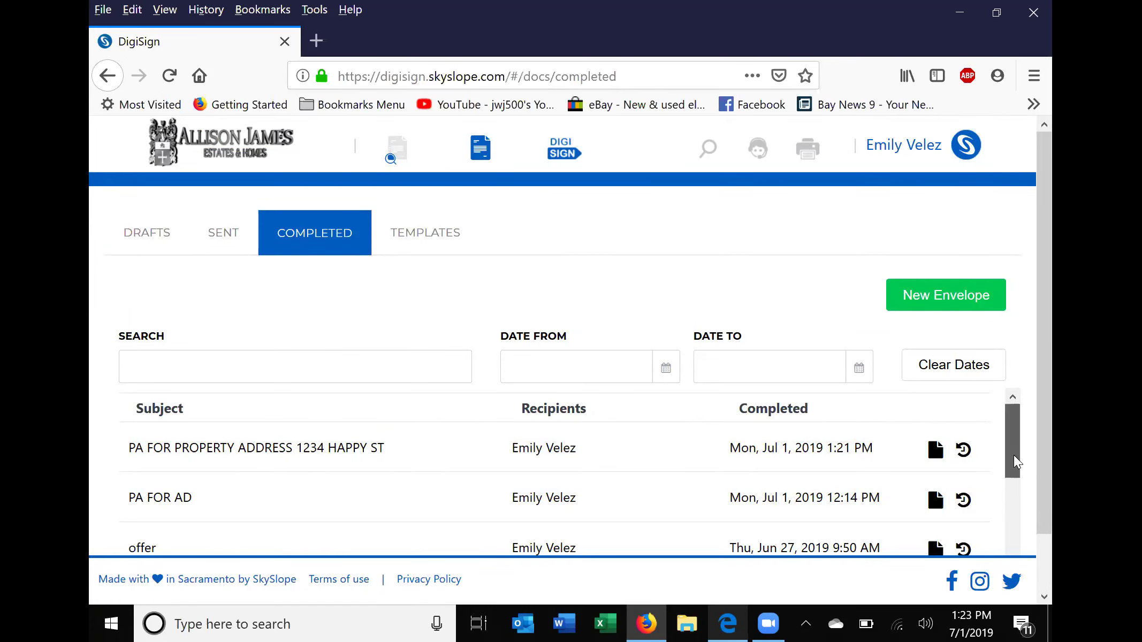
{"action": "scroll", "coordinate": [1017, 463], "scroll_direction": "down", "scroll_amount": 3}
{"action": "scroll", "coordinate": [1017, 463], "scroll_direction": "up", "scroll_amount": 3}
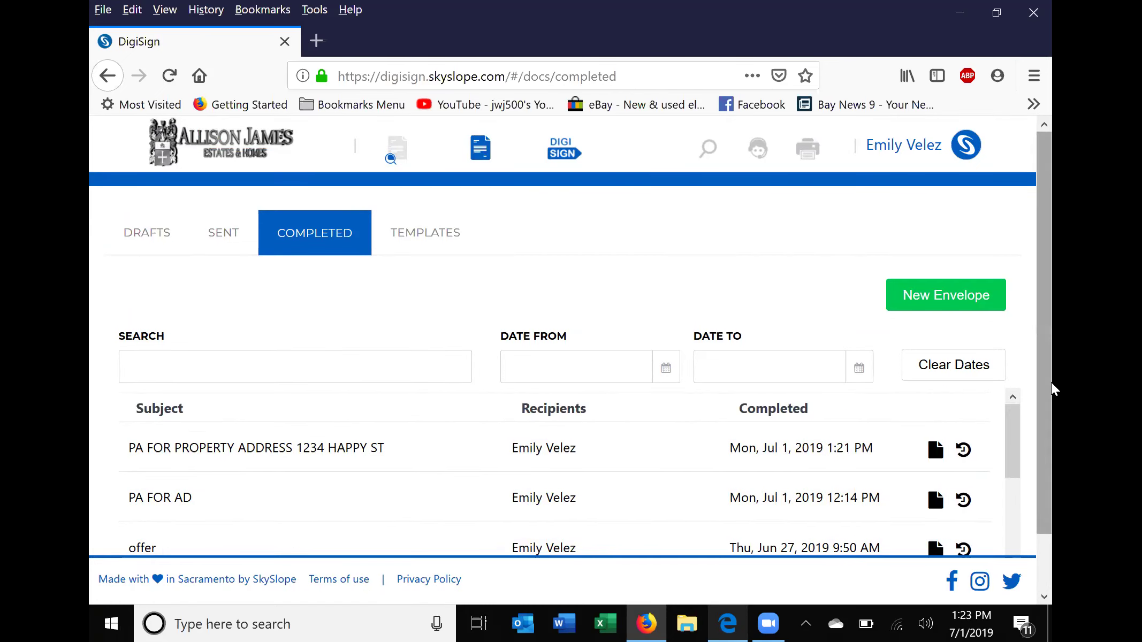
{"action": "scroll", "coordinate": [632, 459], "scroll_direction": "down", "scroll_amount": 1}
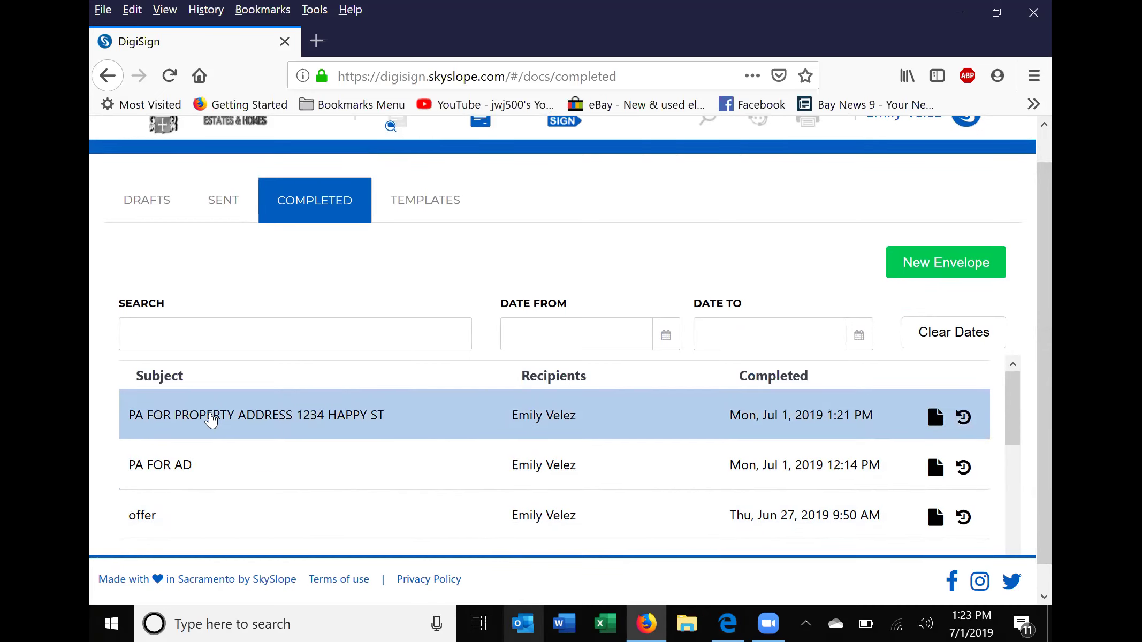
{"action": "left_click", "coordinate": [212, 420]}
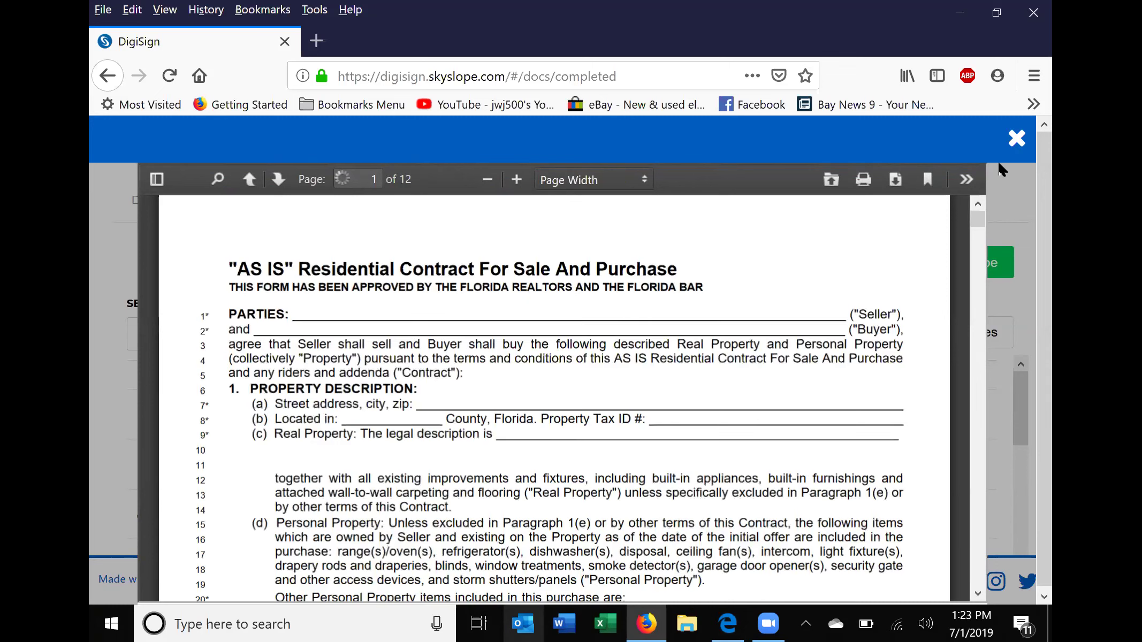
{"action": "left_click_drag", "start_coordinate": [979, 238], "coordinate": [976, 280]}
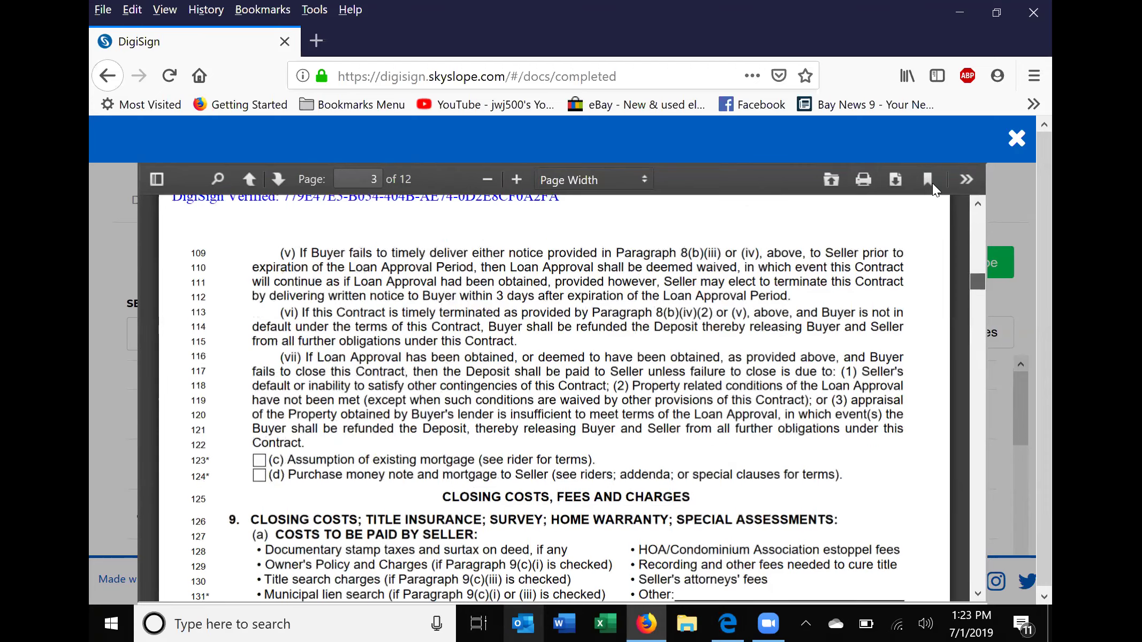
{"action": "left_click", "coordinate": [933, 183]}
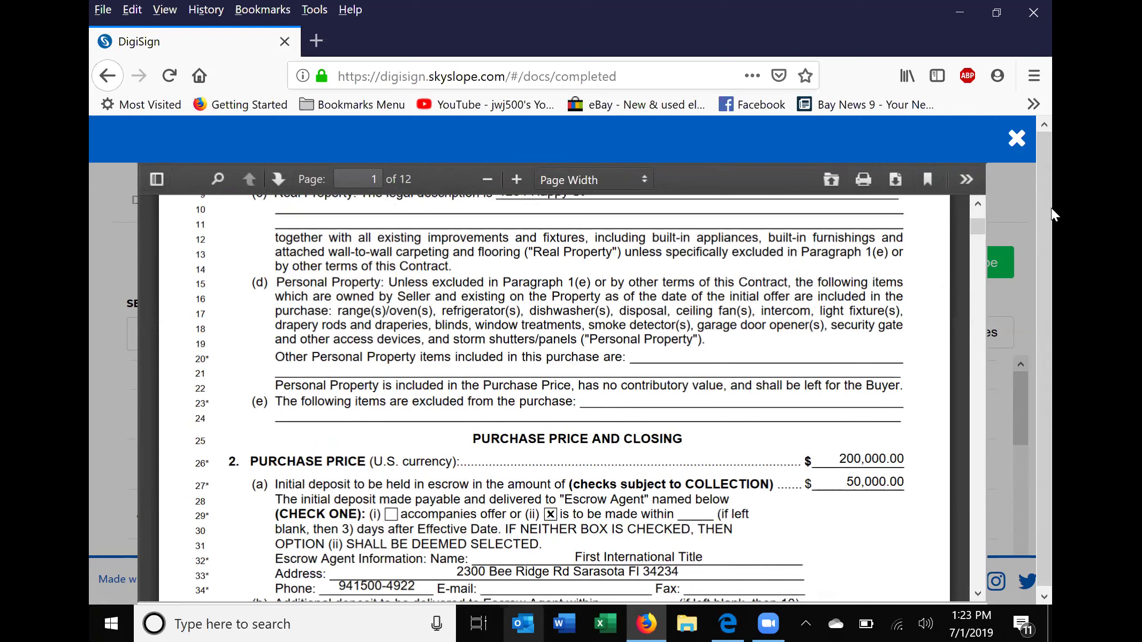
{"action": "left_click", "coordinate": [965, 182]}
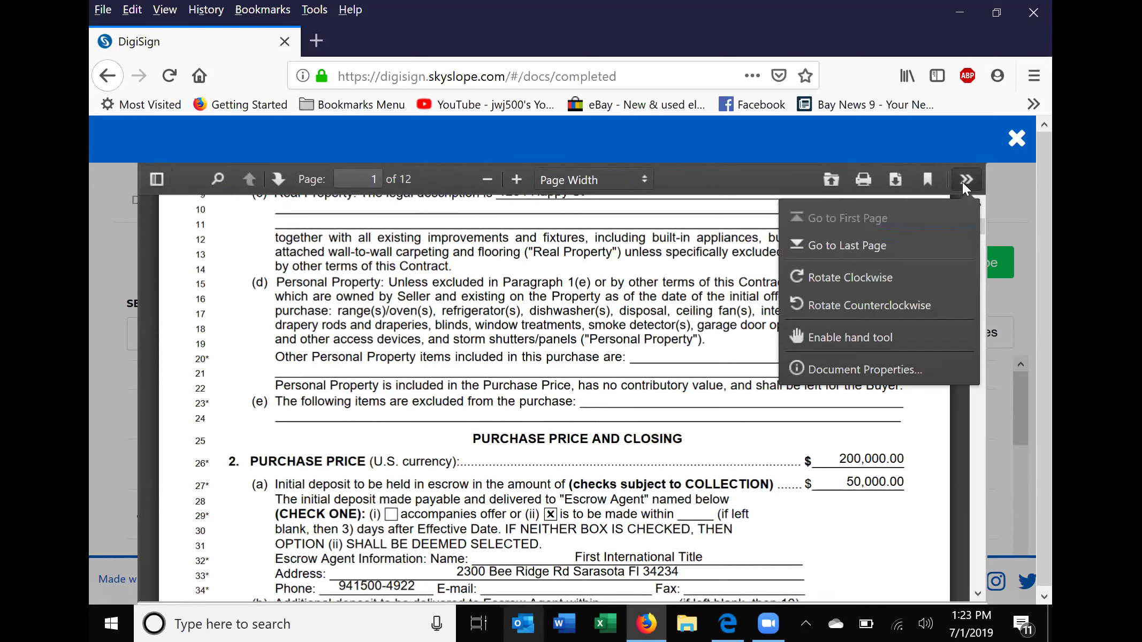
{"action": "left_click", "coordinate": [1021, 135]}
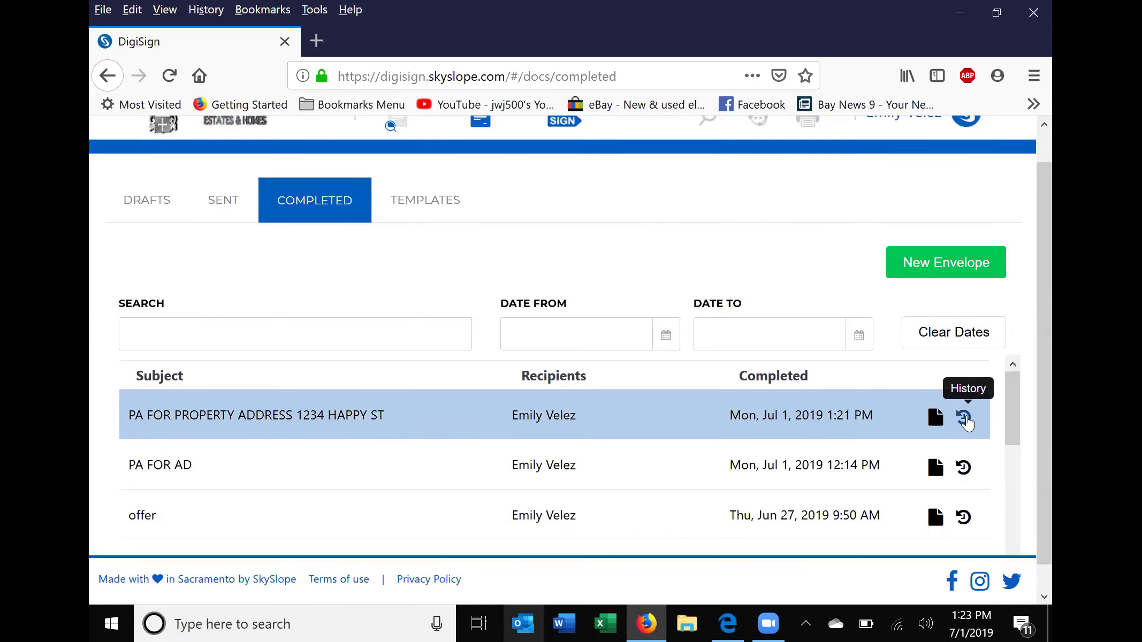
{"action": "left_click", "coordinate": [965, 418]}
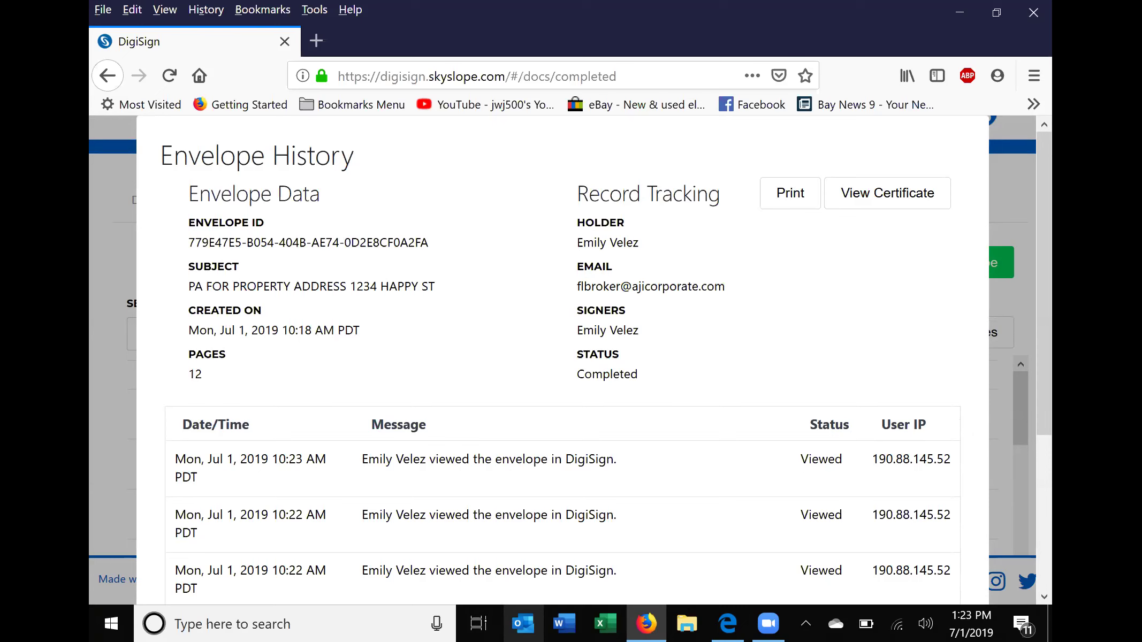
{"action": "scroll", "coordinate": [970, 423], "scroll_direction": "down", "scroll_amount": 4}
{"action": "scroll", "coordinate": [562, 358], "scroll_direction": "up", "scroll_amount": 4}
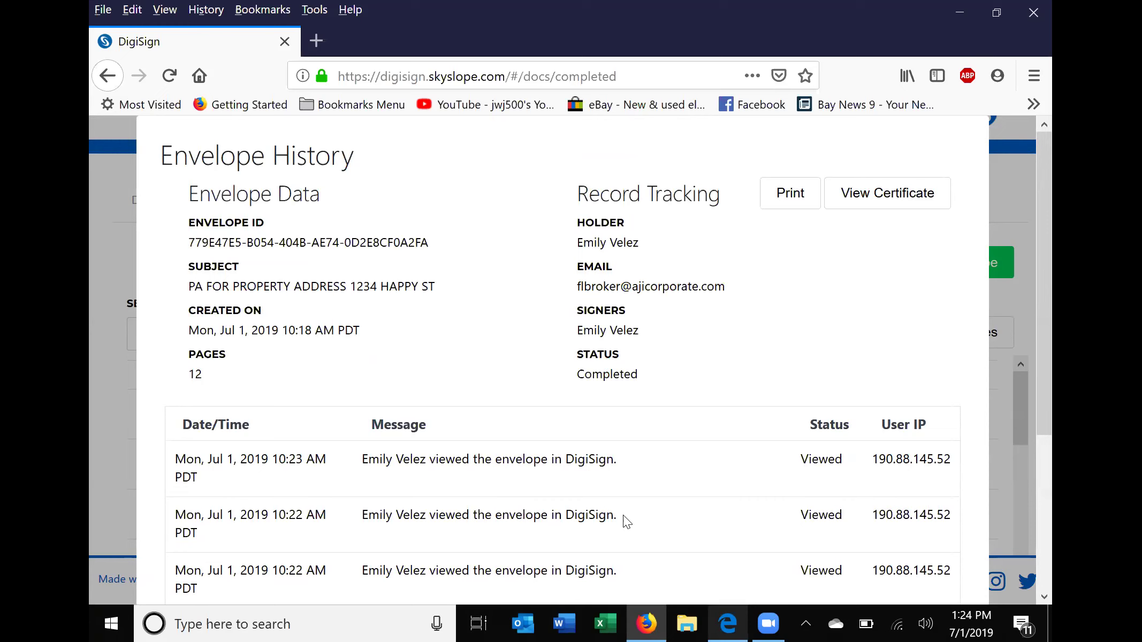
{"action": "scroll", "coordinate": [636, 320], "scroll_direction": "down", "scroll_amount": 3}
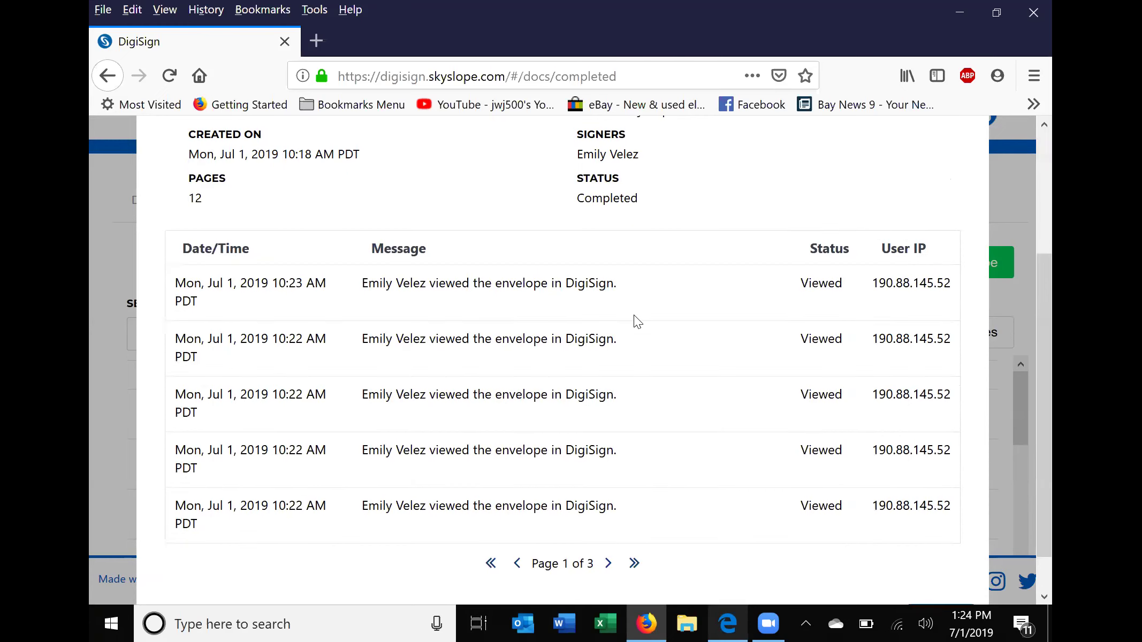
{"action": "scroll", "coordinate": [635, 317], "scroll_direction": "up", "scroll_amount": 3}
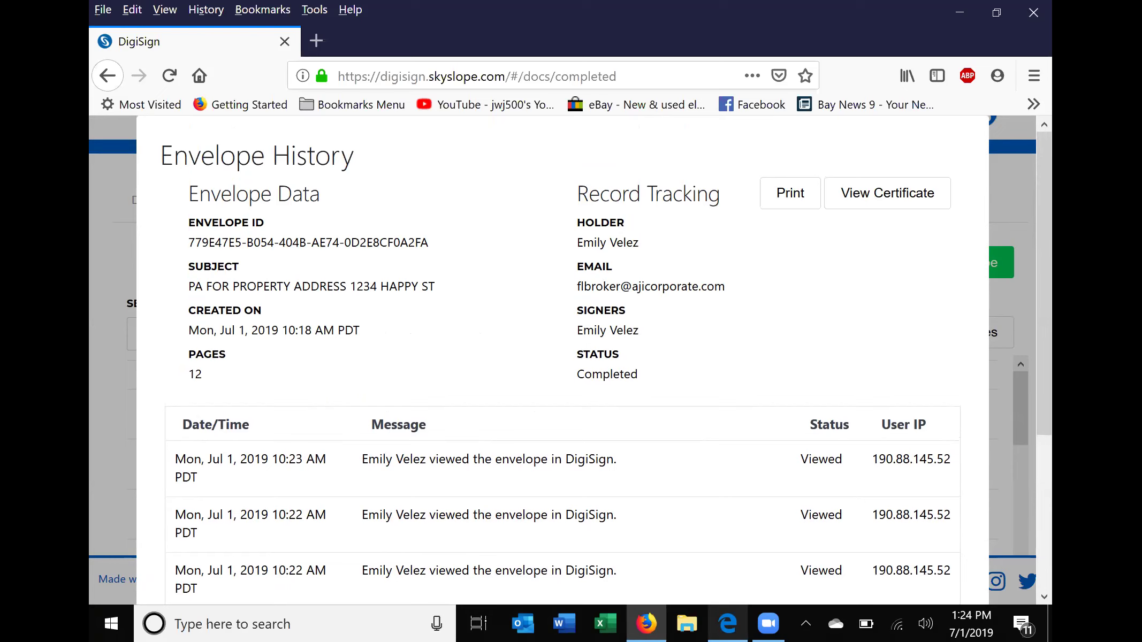
{"action": "key", "text": "Escape"}
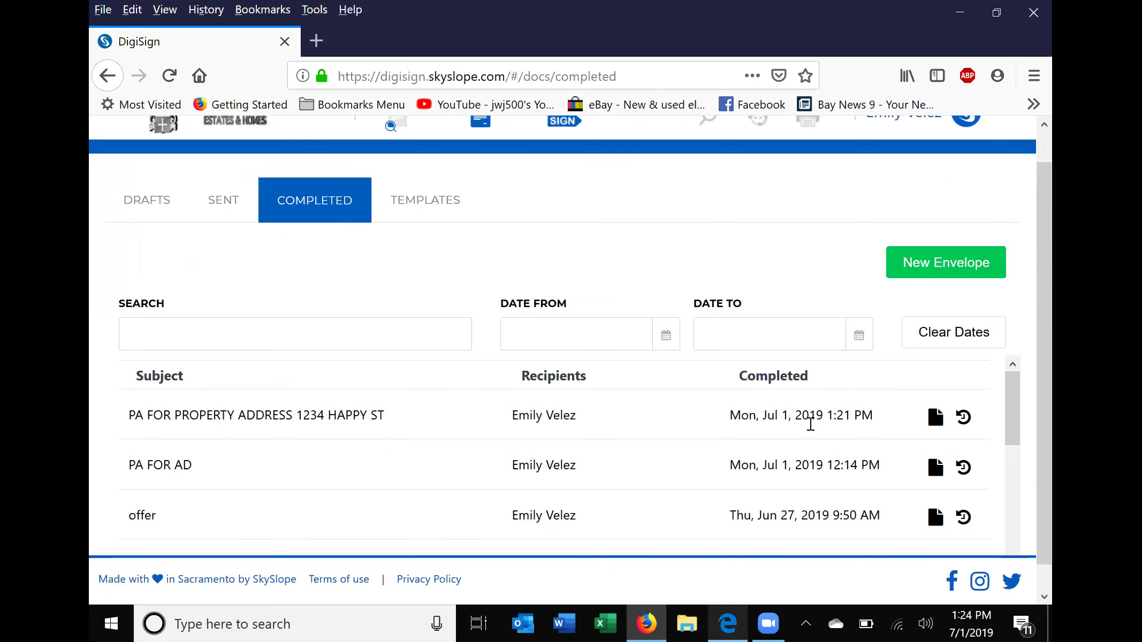
{"action": "scroll", "coordinate": [696, 428], "scroll_direction": "up", "scroll_amount": 1}
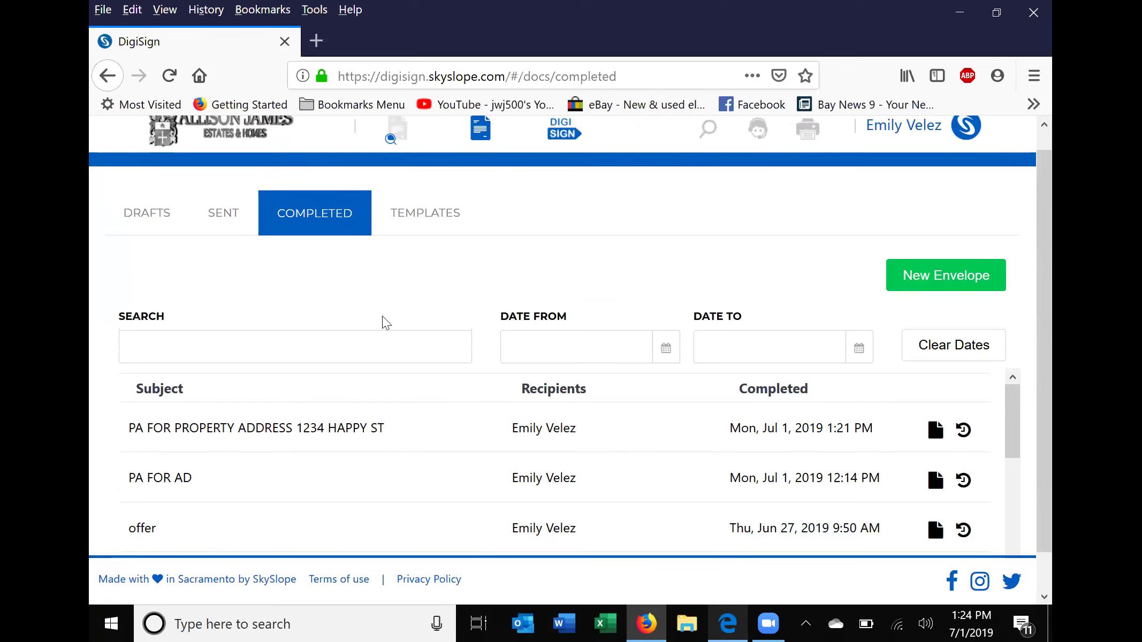
{"action": "left_click", "coordinate": [215, 214]}
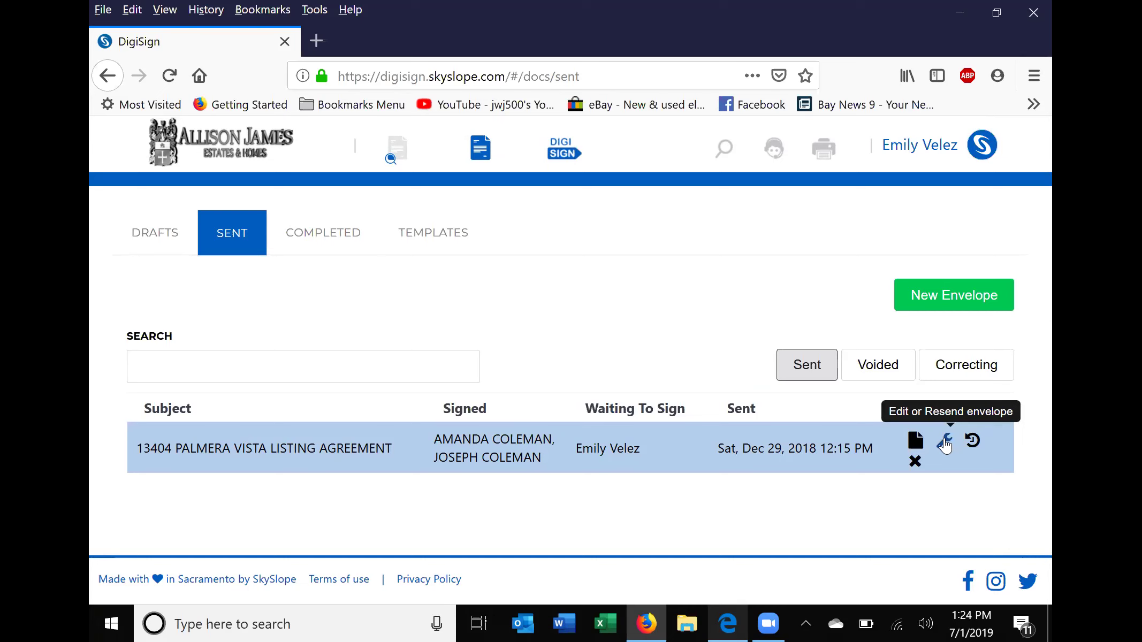
{"action": "left_click", "coordinate": [945, 442]}
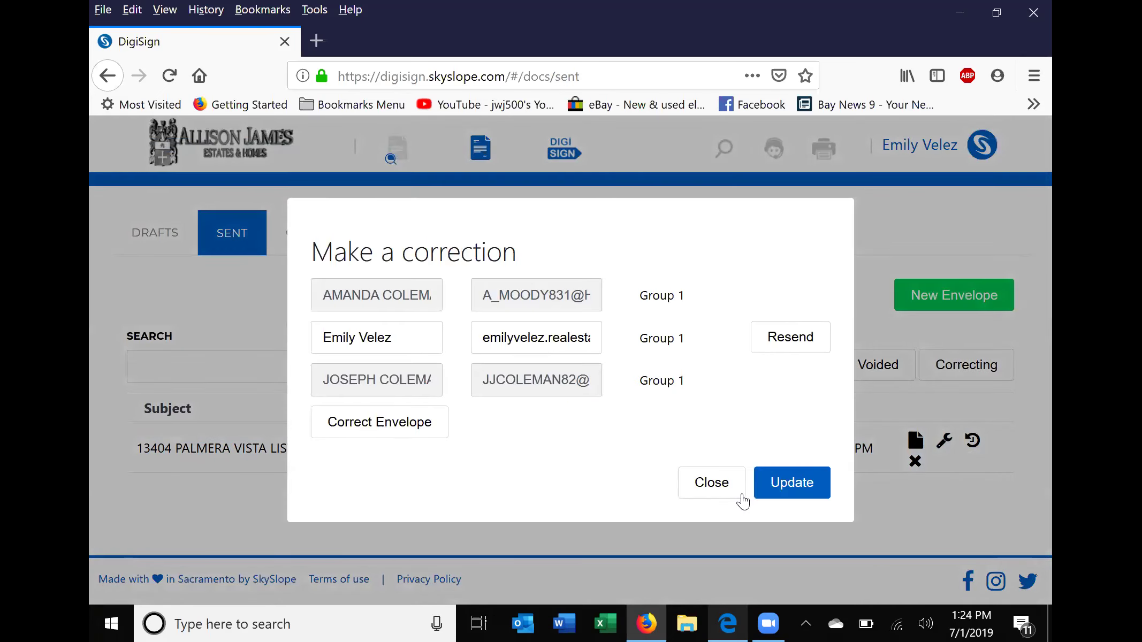
{"action": "left_click", "coordinate": [720, 483]}
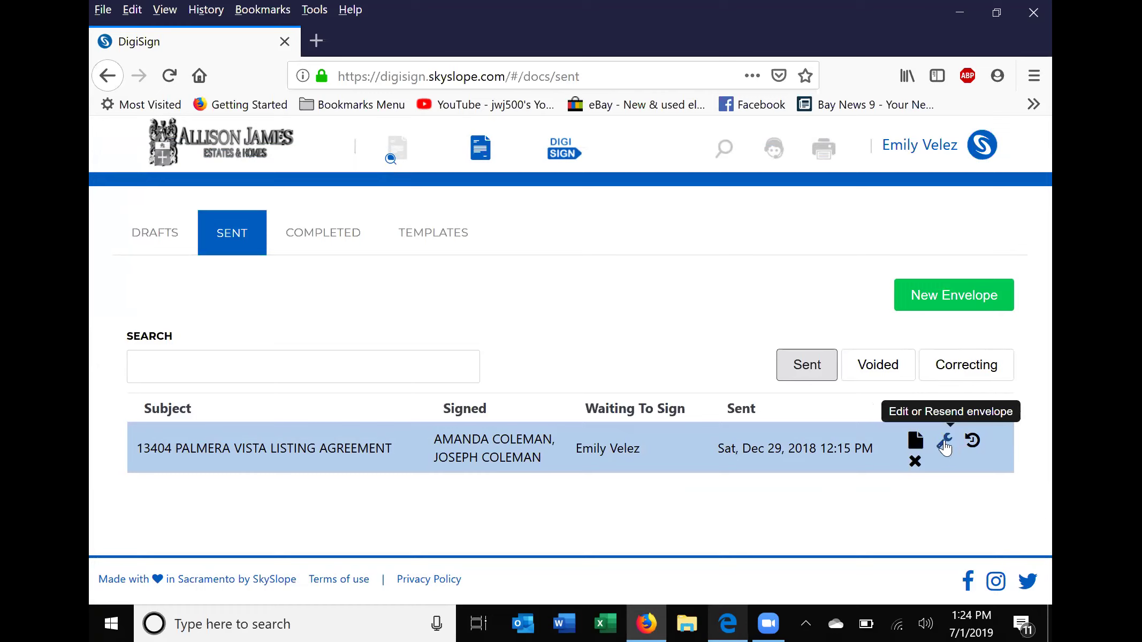
{"action": "left_click", "coordinate": [945, 446]}
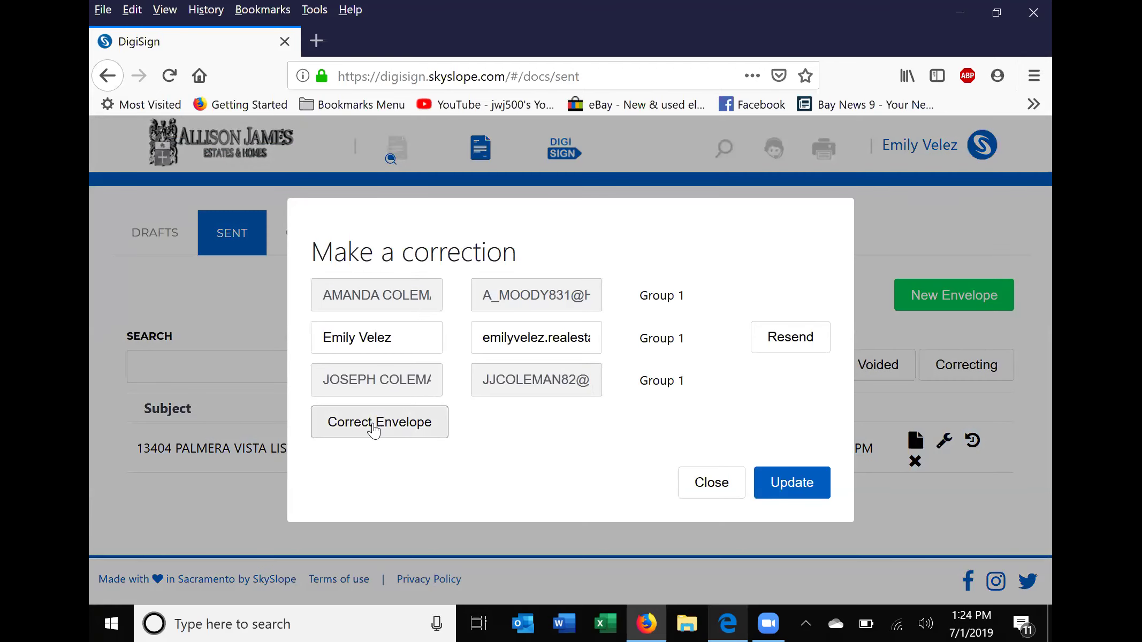
{"action": "left_click", "coordinate": [374, 428]}
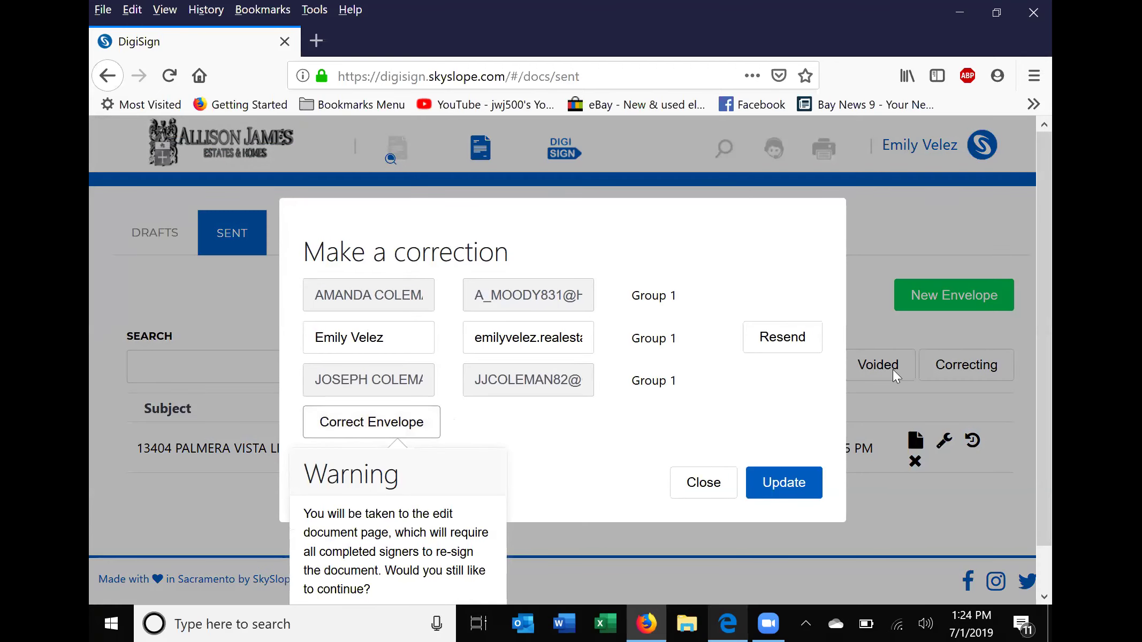
{"action": "scroll", "coordinate": [669, 234], "scroll_direction": "down", "scroll_amount": 2}
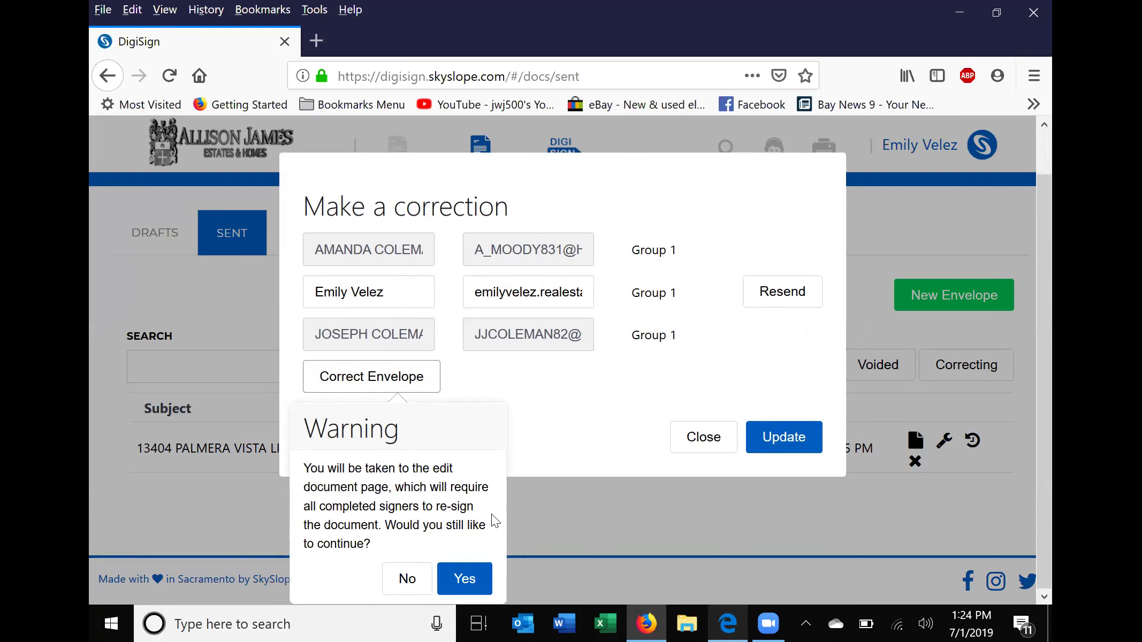
{"action": "left_click", "coordinate": [464, 580]}
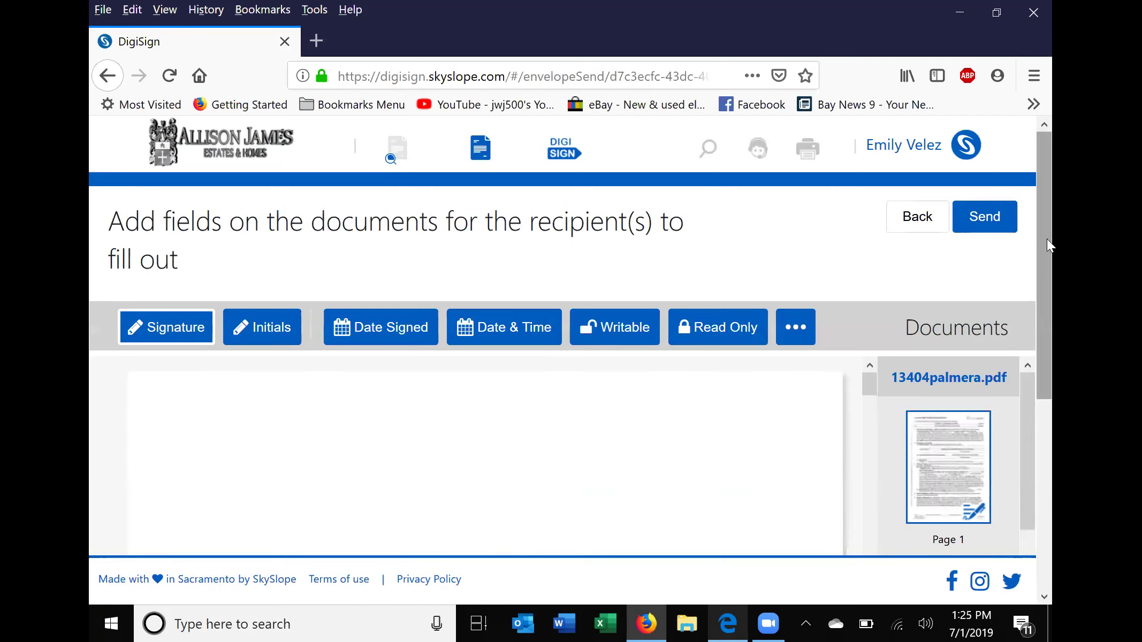
{"action": "left_click_drag", "start_coordinate": [1047, 261], "coordinate": [1036, 444]}
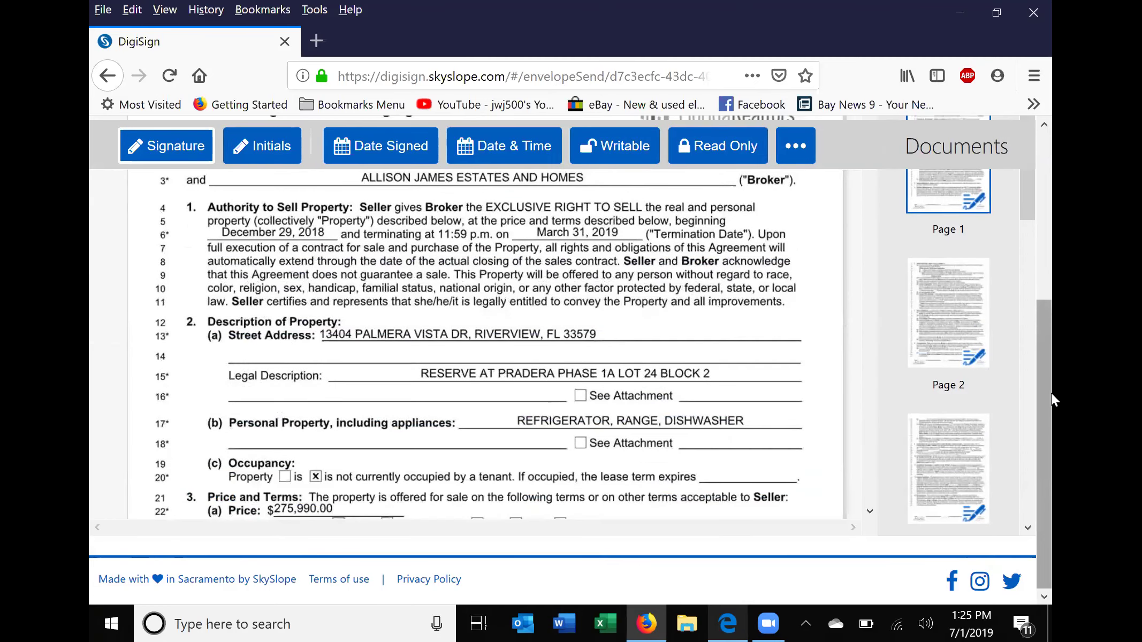
{"action": "left_click_drag", "start_coordinate": [1042, 383], "coordinate": [1049, 425]}
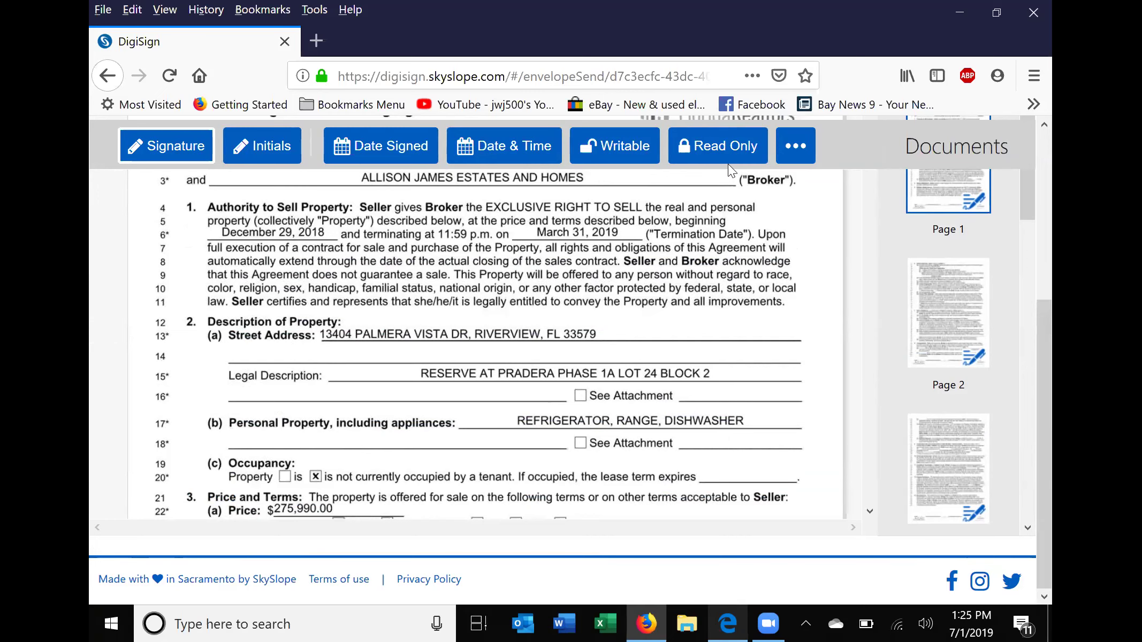
{"action": "scroll", "coordinate": [719, 258], "scroll_direction": "down", "scroll_amount": 6}
{"action": "scroll", "coordinate": [760, 327], "scroll_direction": "up", "scroll_amount": 3}
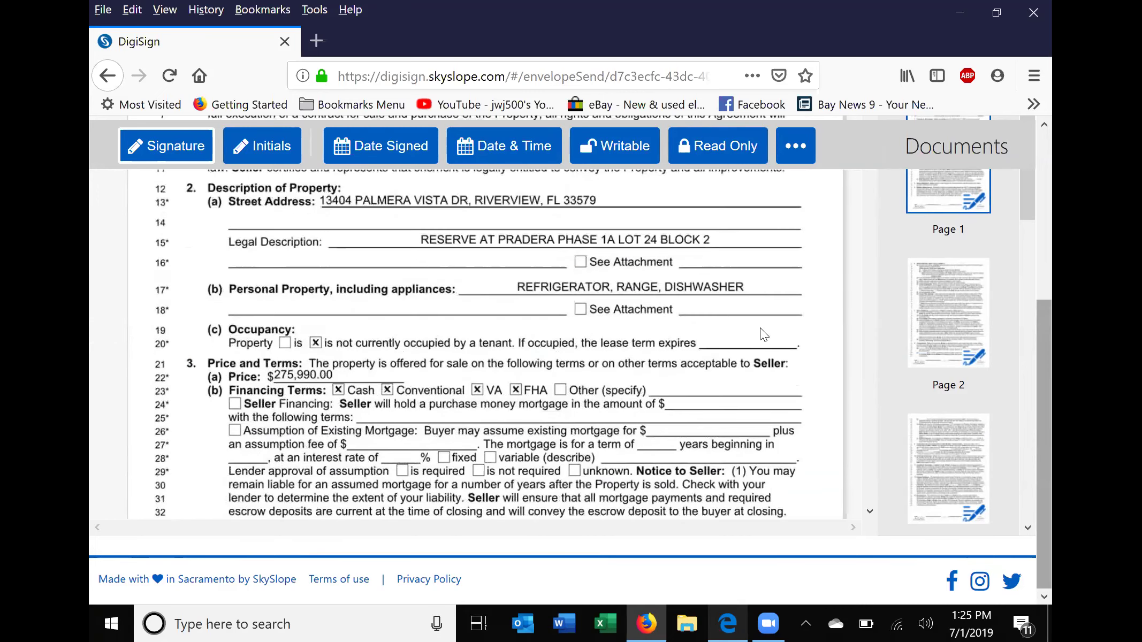
{"action": "scroll", "coordinate": [766, 258], "scroll_direction": "down", "scroll_amount": 1}
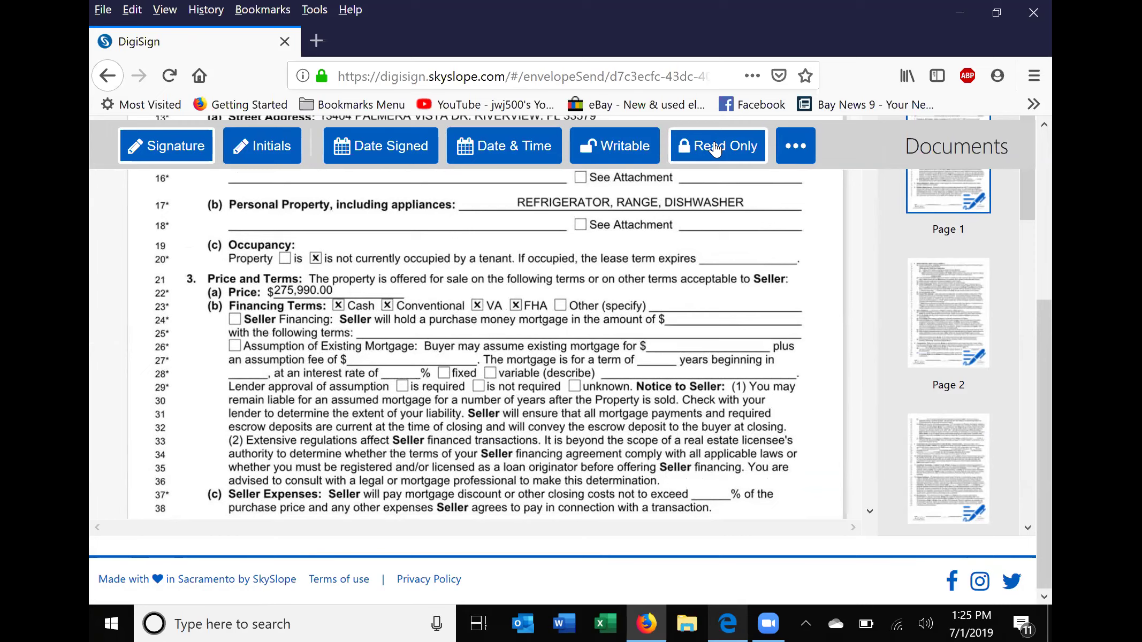
{"action": "left_click", "coordinate": [272, 292]}
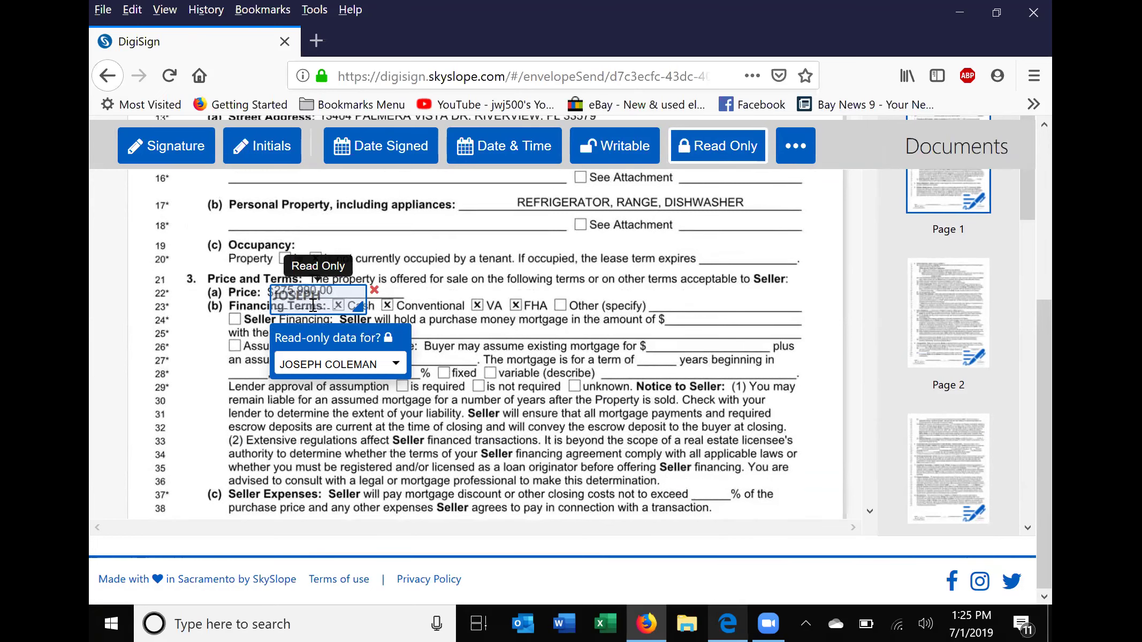
Mask the old Price amount with a read-only field of X's, then add a second read-only field.
{"action": "left_click_drag", "start_coordinate": [310, 310], "coordinate": [302, 298]}
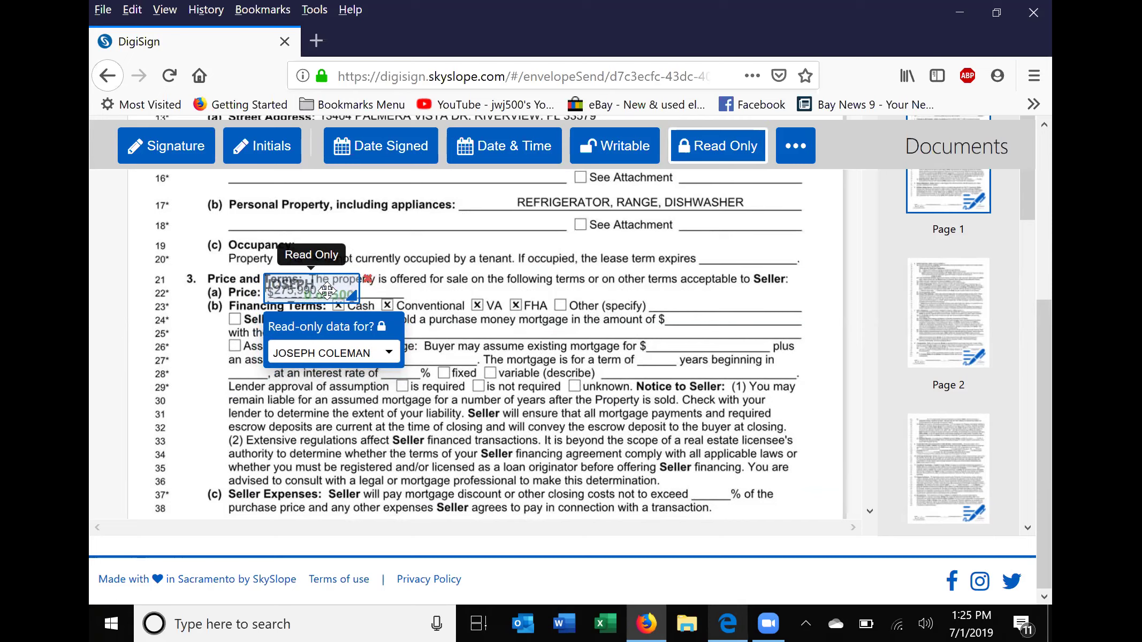
{"action": "type", "text": "XXXXXXXXXXXX"}
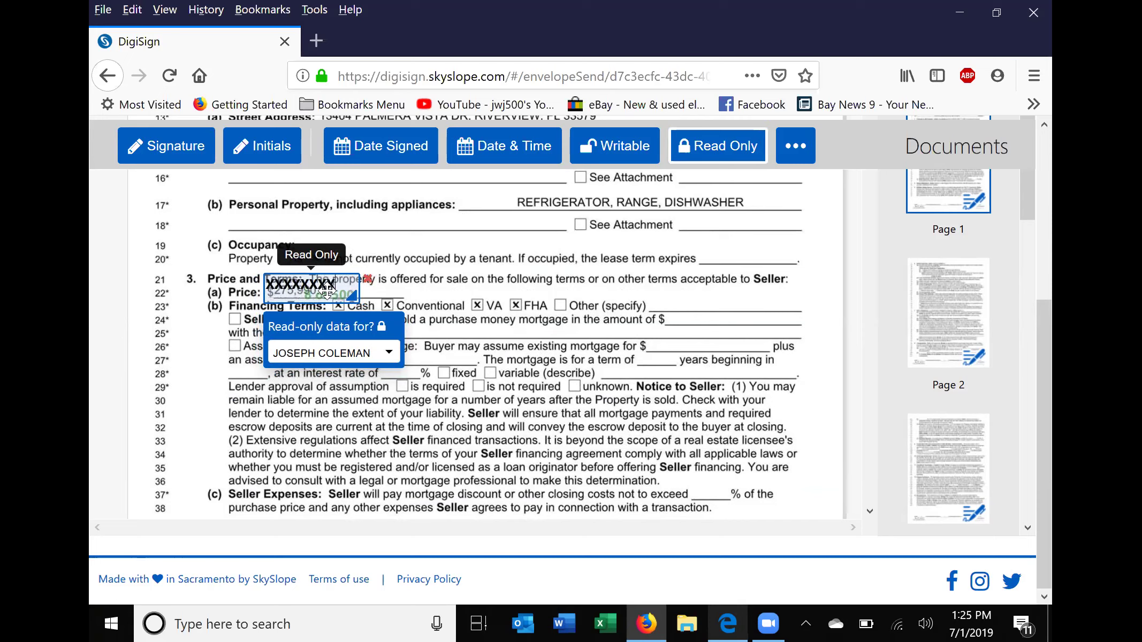
{"action": "type", "text": "XXXXXXX"}
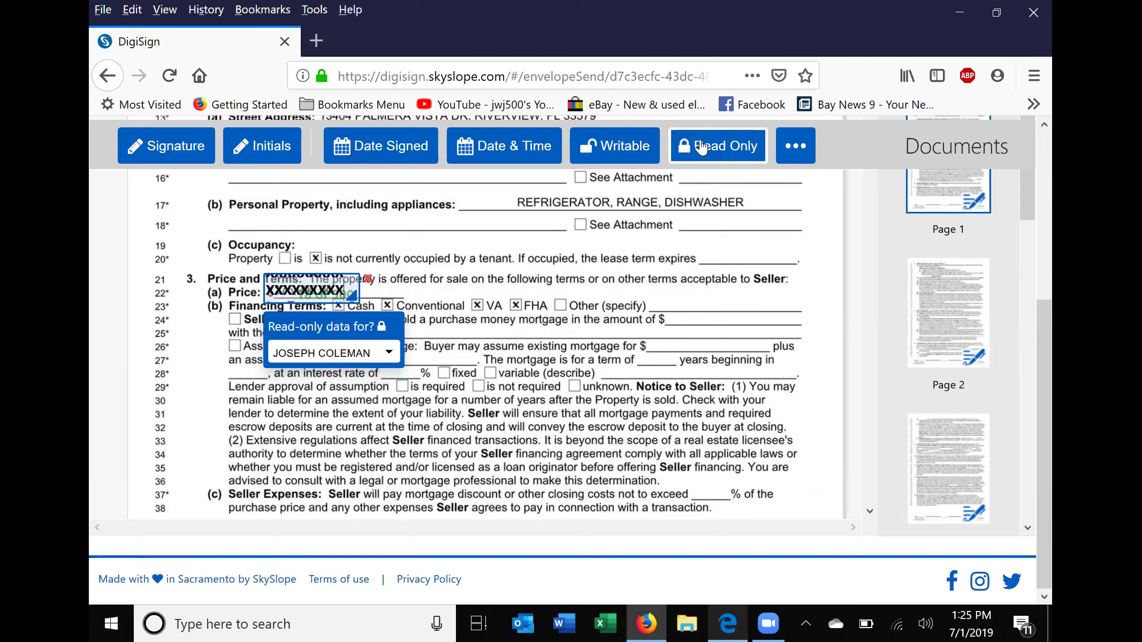
{"action": "left_click", "coordinate": [393, 285]}
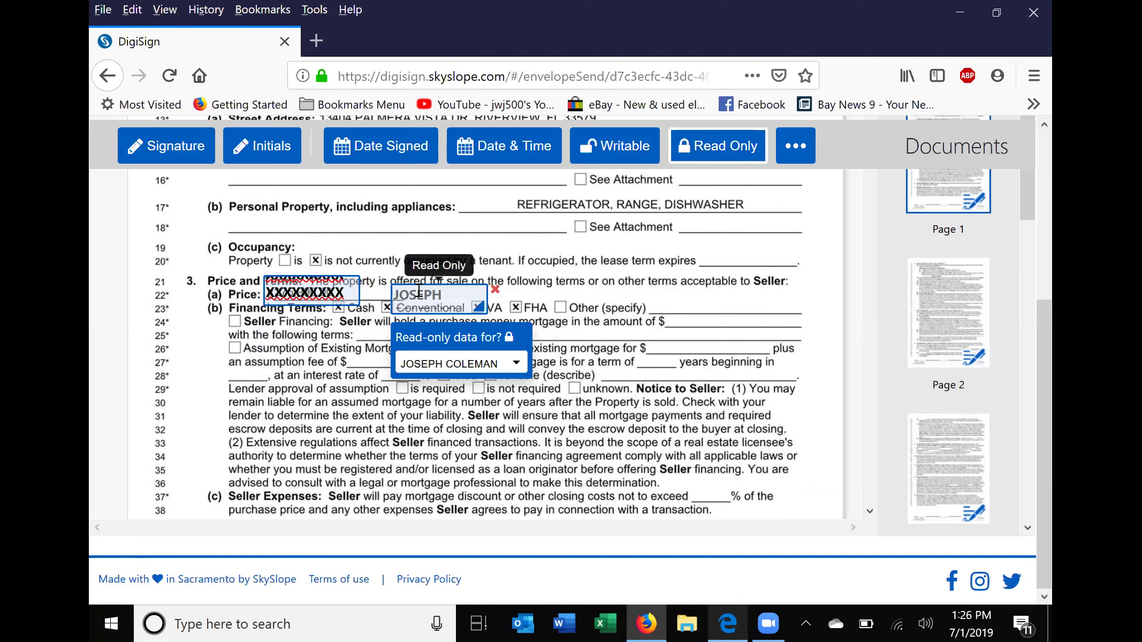
{"action": "left_click", "coordinate": [421, 292]}
Set the second field beside line 22's crossed-out price to $260,000 and delete the extra field.
{"action": "left_click_drag", "start_coordinate": [452, 303], "coordinate": [182, 341]}
{"action": "left_click_drag", "start_coordinate": [306, 317], "coordinate": [425, 299]}
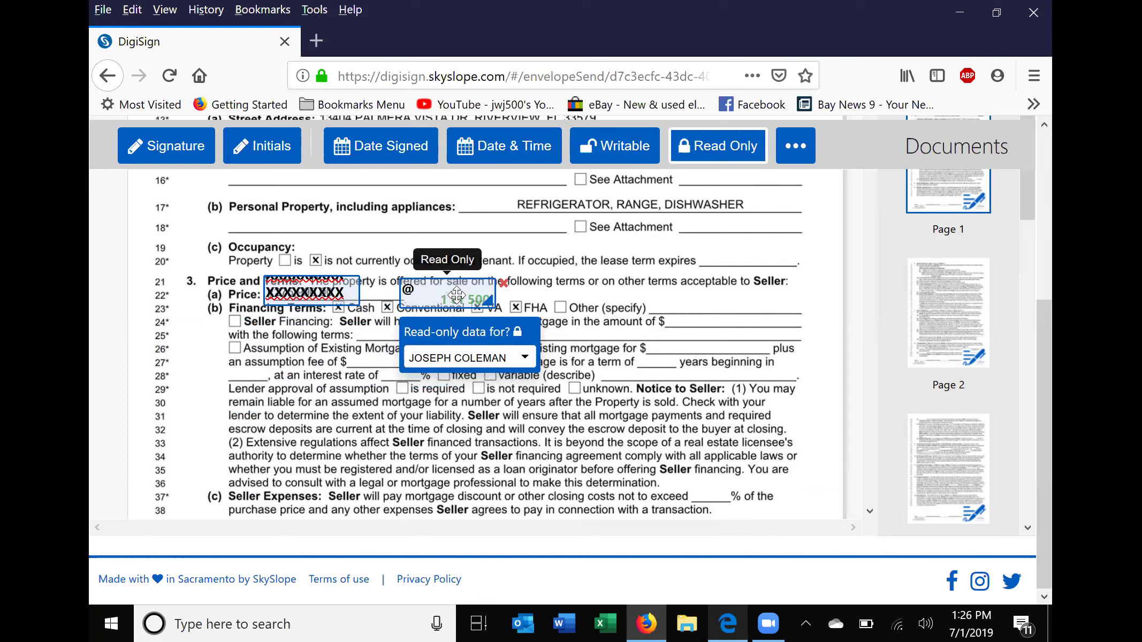
{"action": "type", "text": "$260,000"}
{"action": "left_click", "coordinate": [520, 285]}
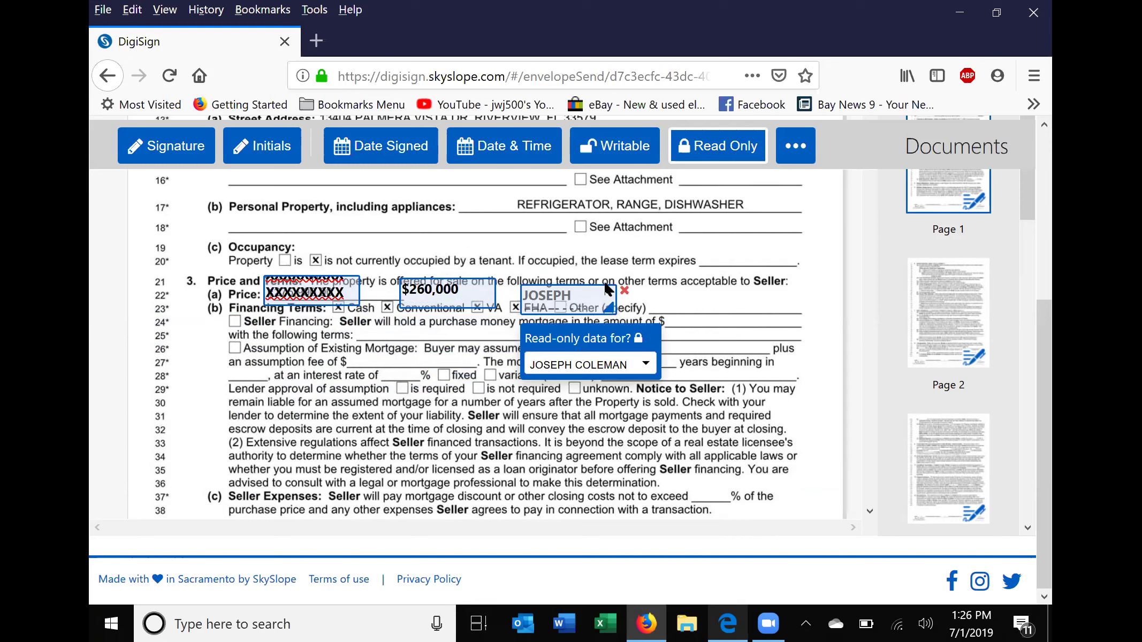
{"action": "left_click", "coordinate": [625, 289]}
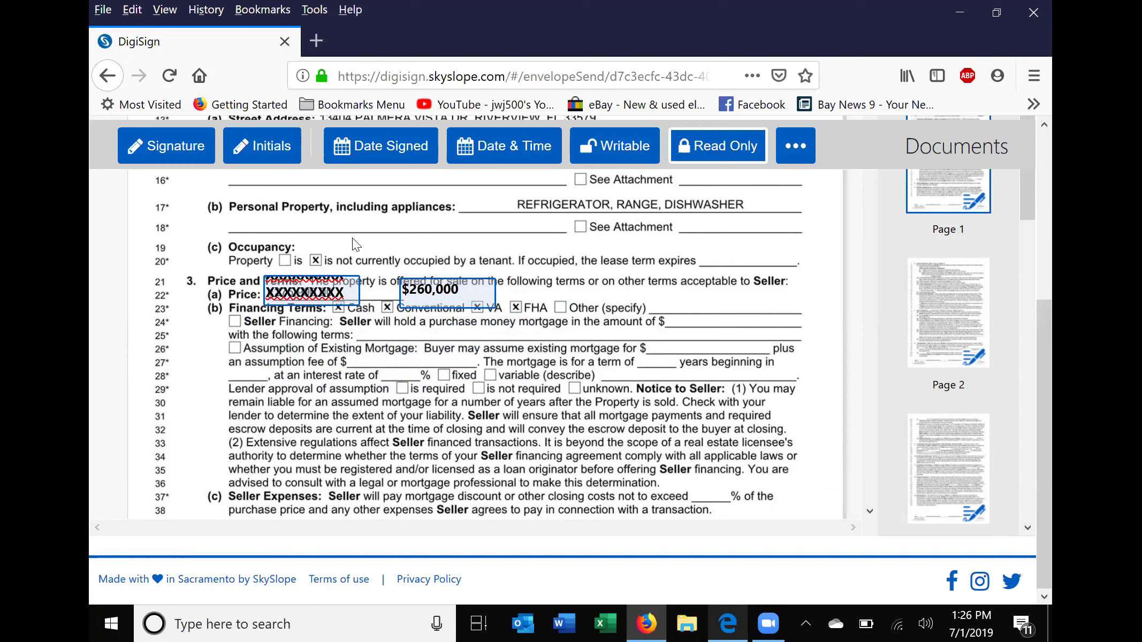
{"action": "left_click", "coordinate": [263, 155]}
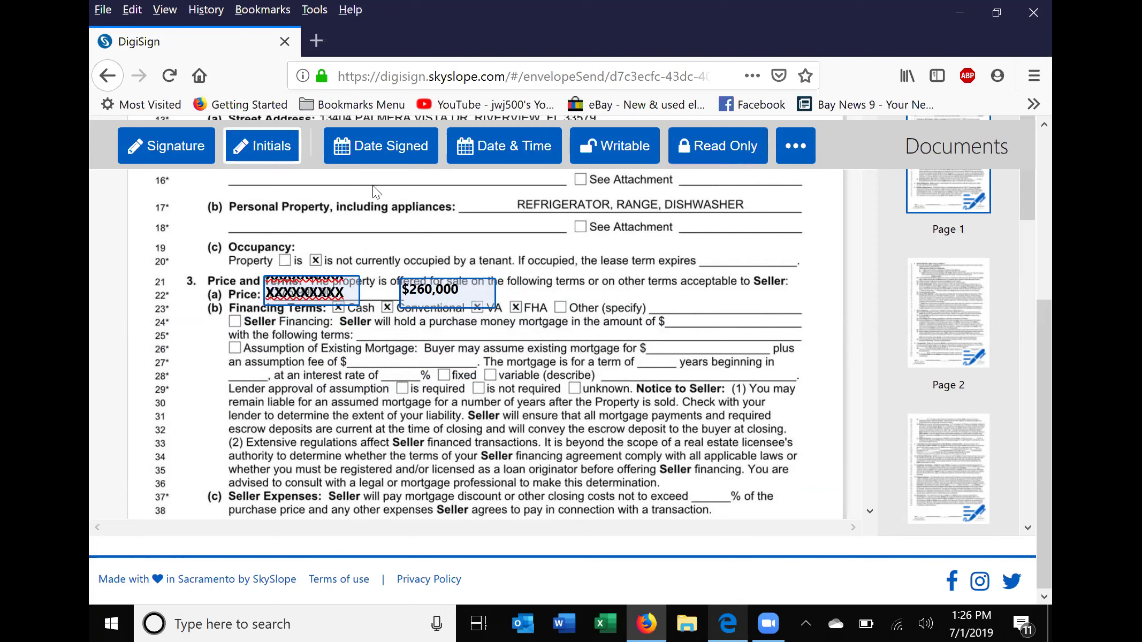
Put a required first-seller initials field beside $260,000, then return to Recipients & Signing Order.
{"action": "left_click", "coordinate": [516, 264]}
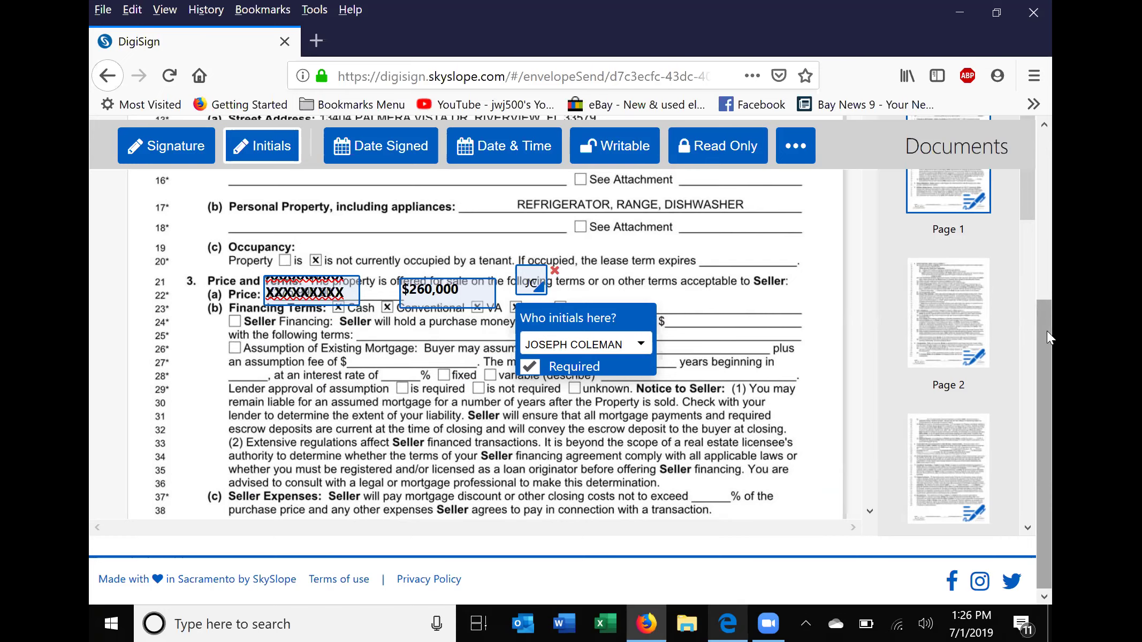
{"action": "scroll", "coordinate": [1050, 187], "scroll_direction": "up", "scroll_amount": 3}
{"action": "scroll", "coordinate": [1008, 190], "scroll_direction": "up", "scroll_amount": 3}
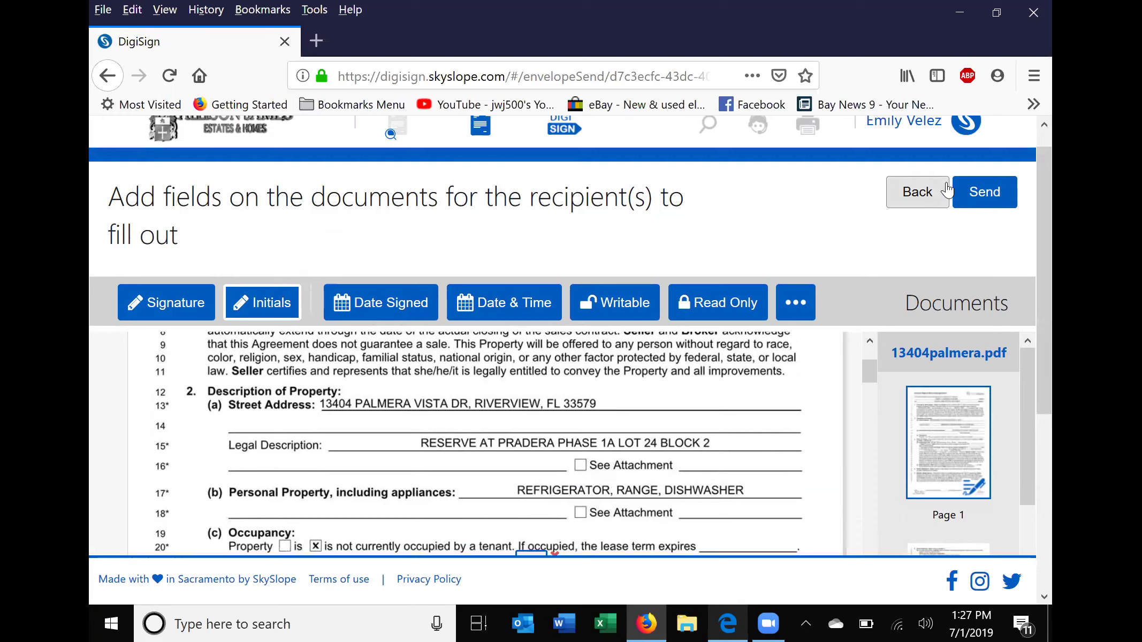
{"action": "left_click", "coordinate": [888, 187]}
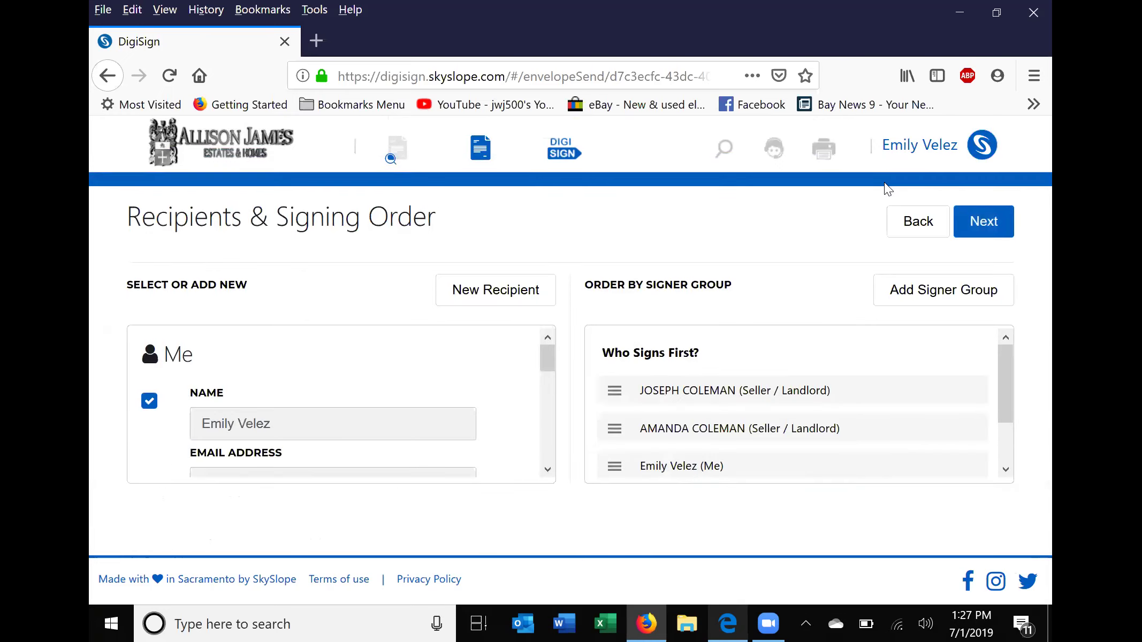
Step back out of the listing agreement correction to the Completed envelopes list.
{"action": "left_click", "coordinate": [902, 220]}
{"action": "left_click", "coordinate": [902, 220]}
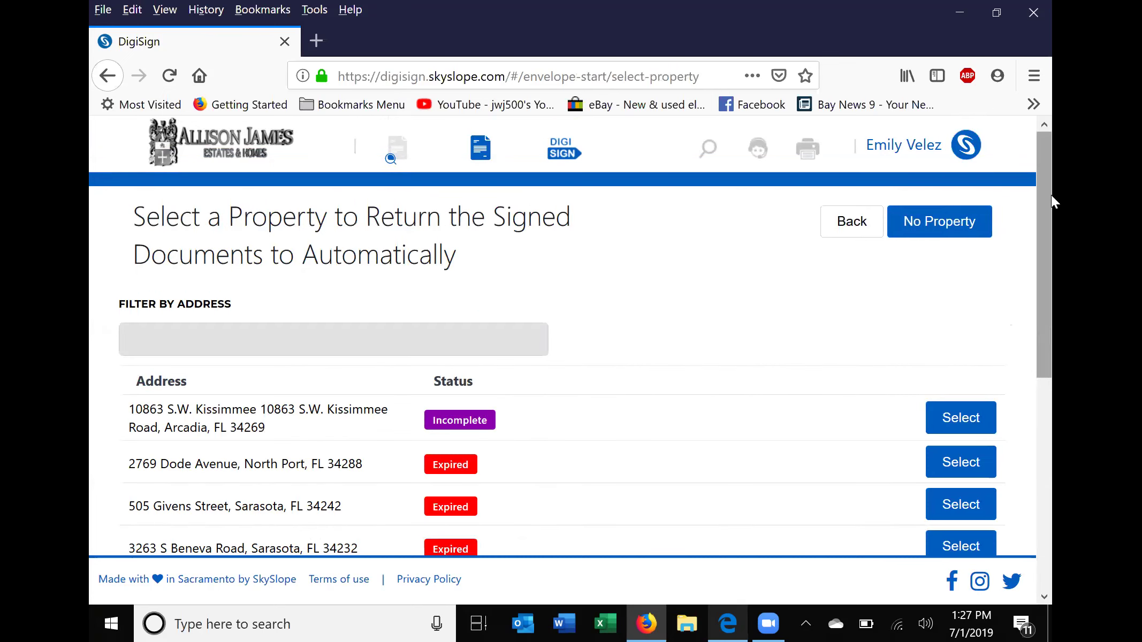
{"action": "left_click", "coordinate": [1050, 383]}
{"action": "left_click", "coordinate": [1050, 203]}
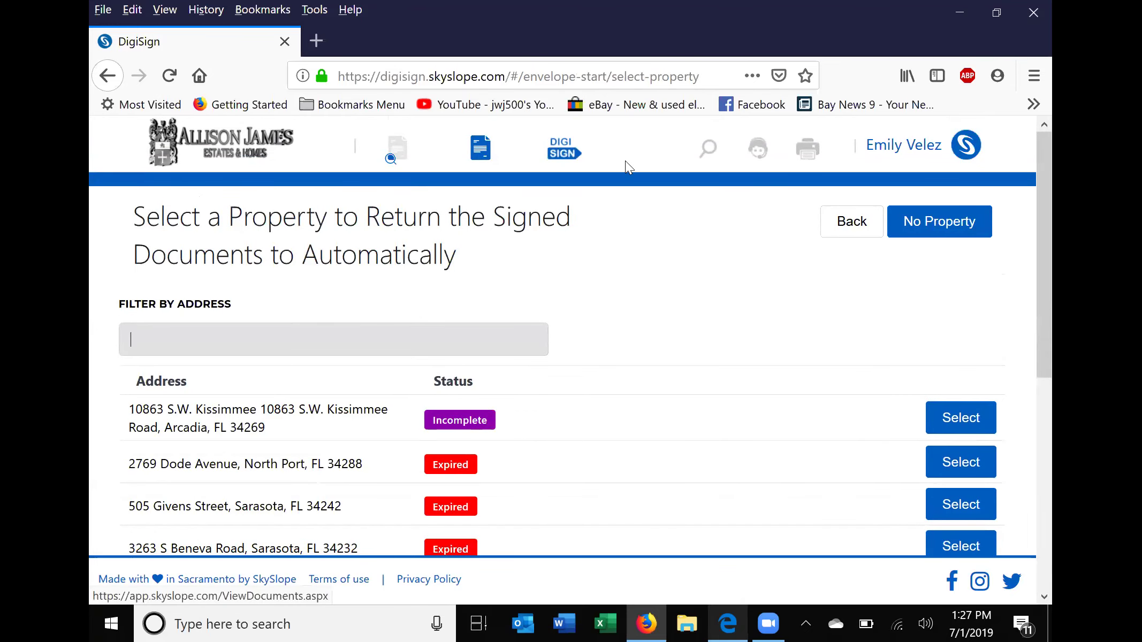
{"action": "left_click", "coordinate": [563, 156]}
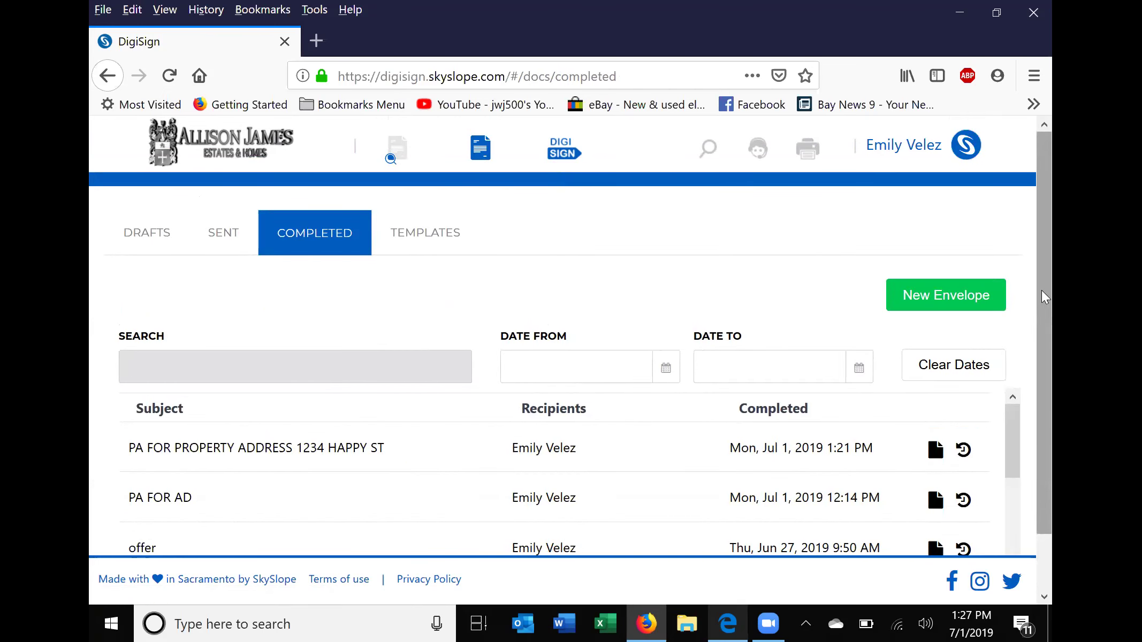
{"action": "scroll", "coordinate": [1046, 394], "scroll_direction": "down", "scroll_amount": 2}
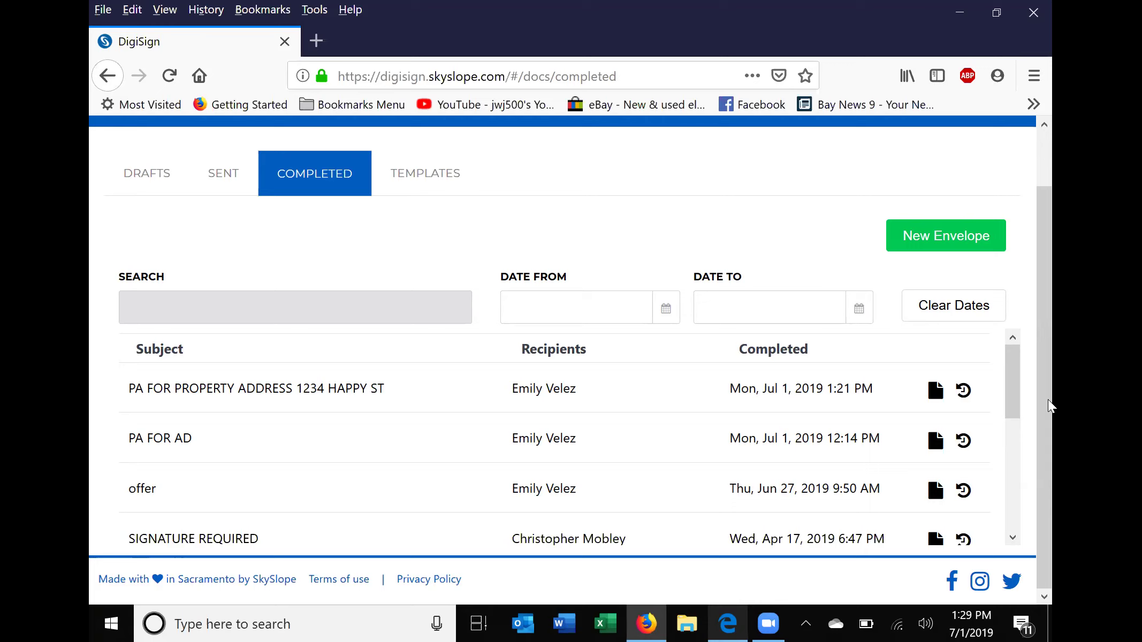
{"action": "left_click_drag", "start_coordinate": [1048, 349], "coordinate": [1052, 184]}
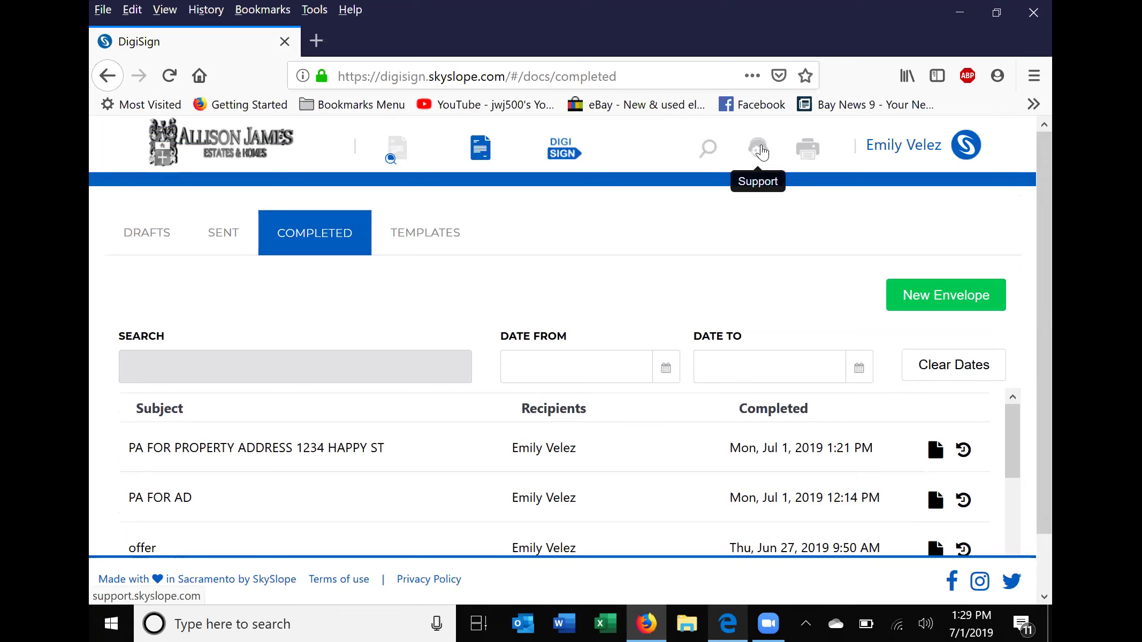
Open SkySlope Support, dismiss the chat popup, and search the help centre for DIGISIGN.
{"action": "left_click", "coordinate": [762, 151]}
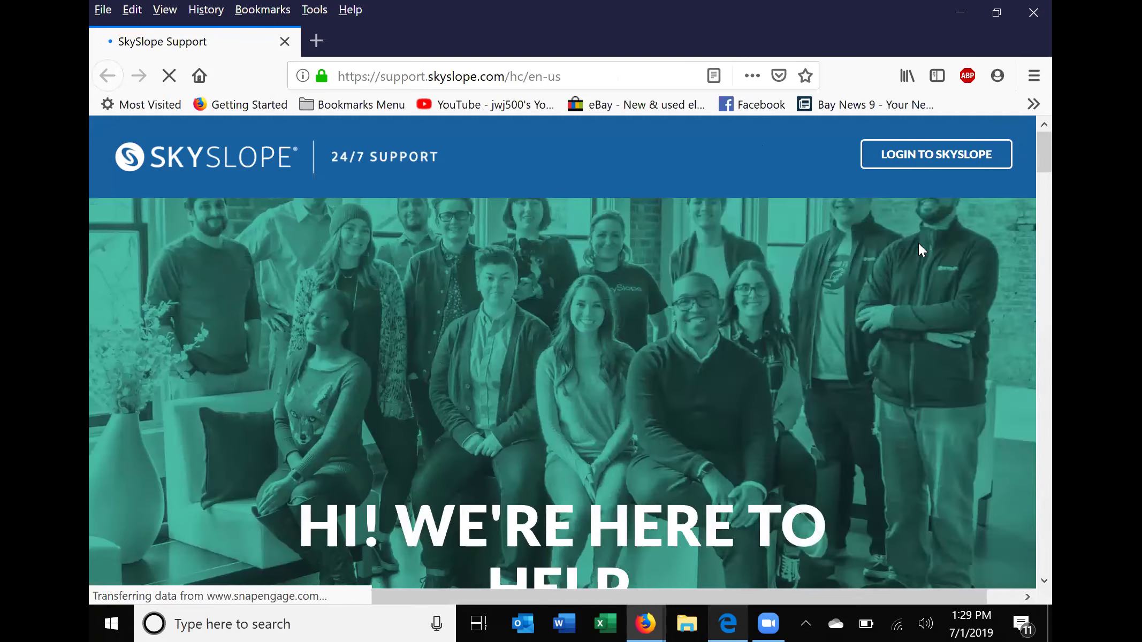
{"action": "left_click", "coordinate": [1008, 223]}
{"action": "scroll", "coordinate": [407, 188], "scroll_direction": "down", "scroll_amount": 8}
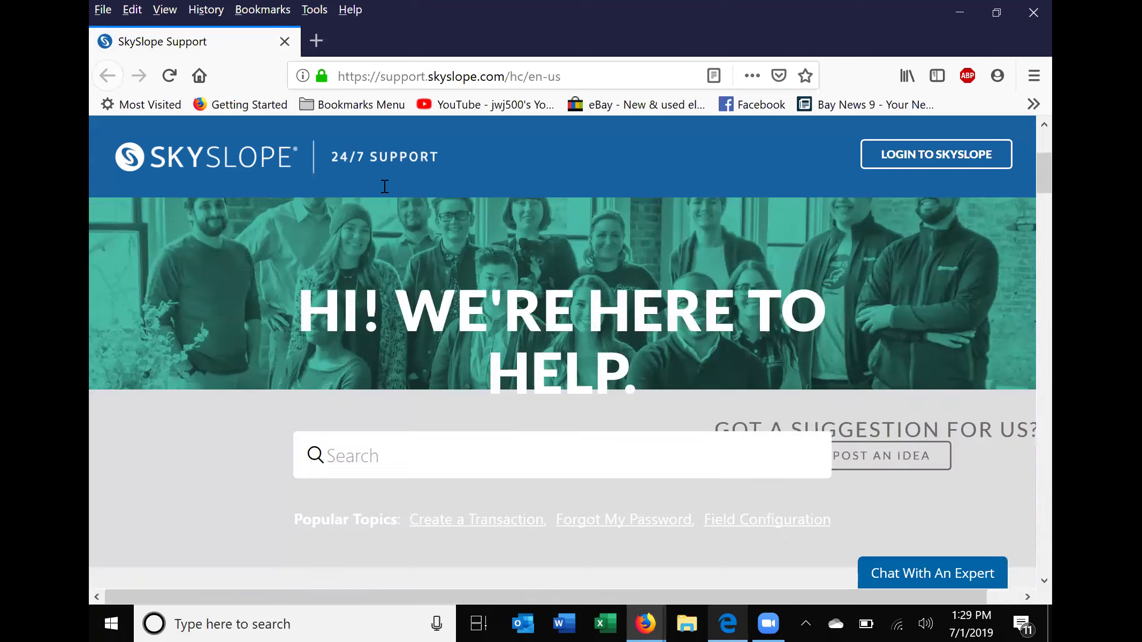
{"action": "left_click", "coordinate": [332, 243]}
{"action": "type", "text": "DIGI"}
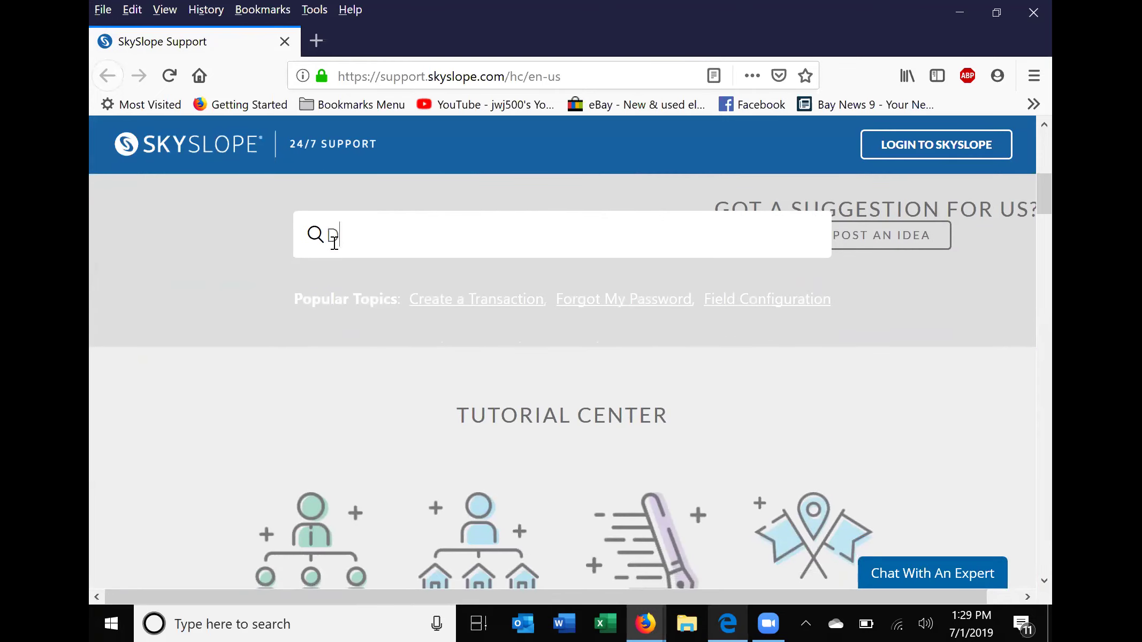
{"action": "type", "text": "SIGN"}
{"action": "key", "text": "Return"}
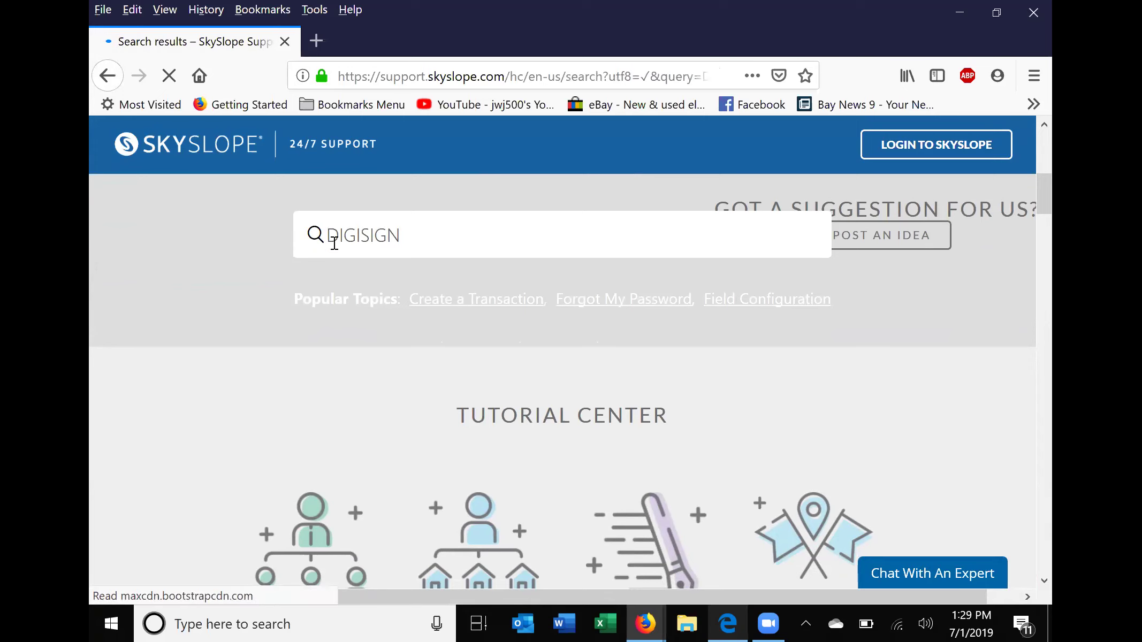
Scroll through the 79 DIGISIGN Knowledge Base and Feature Suggestion results down to the footer.
{"action": "scroll", "coordinate": [510, 189], "scroll_direction": "down", "scroll_amount": 5}
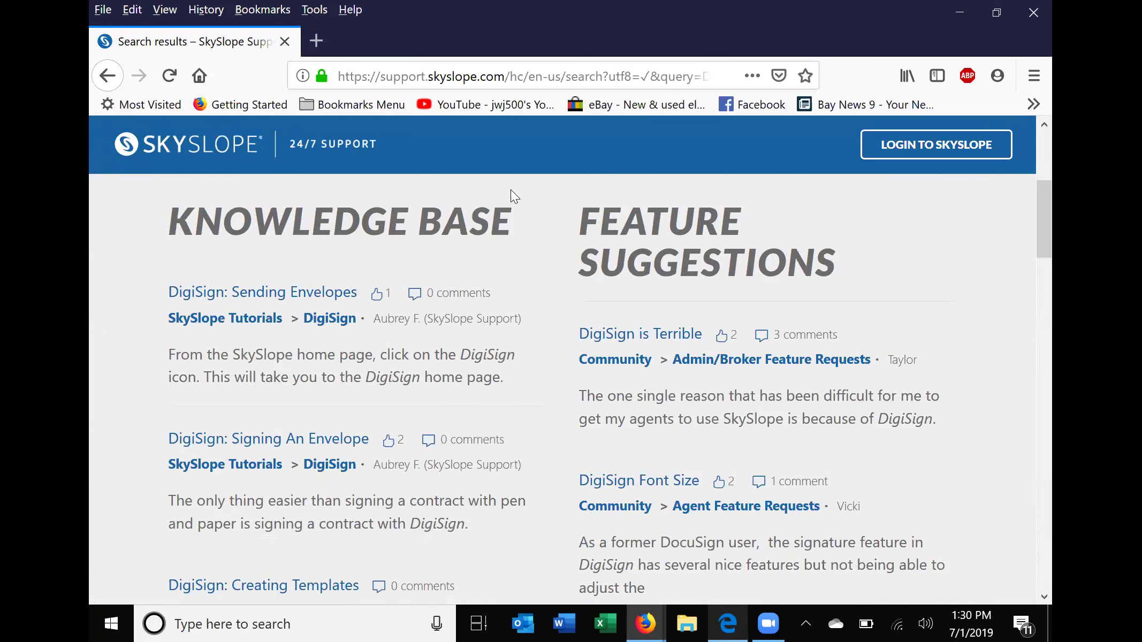
{"action": "scroll", "coordinate": [414, 290], "scroll_direction": "down", "scroll_amount": 3}
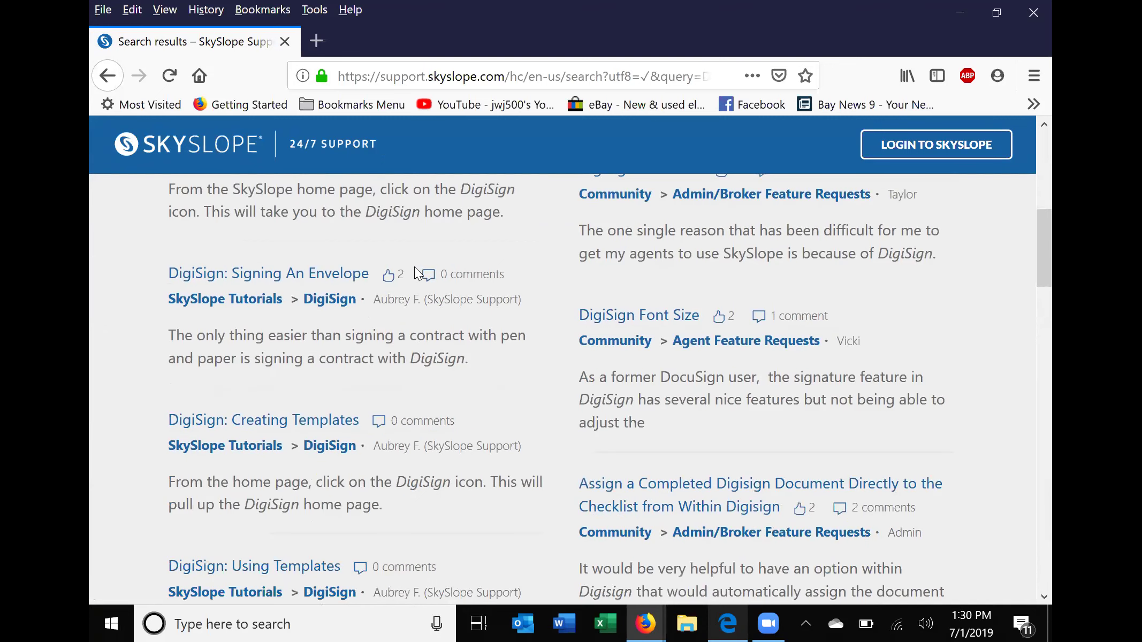
{"action": "scroll", "coordinate": [417, 278], "scroll_direction": "down", "scroll_amount": 8}
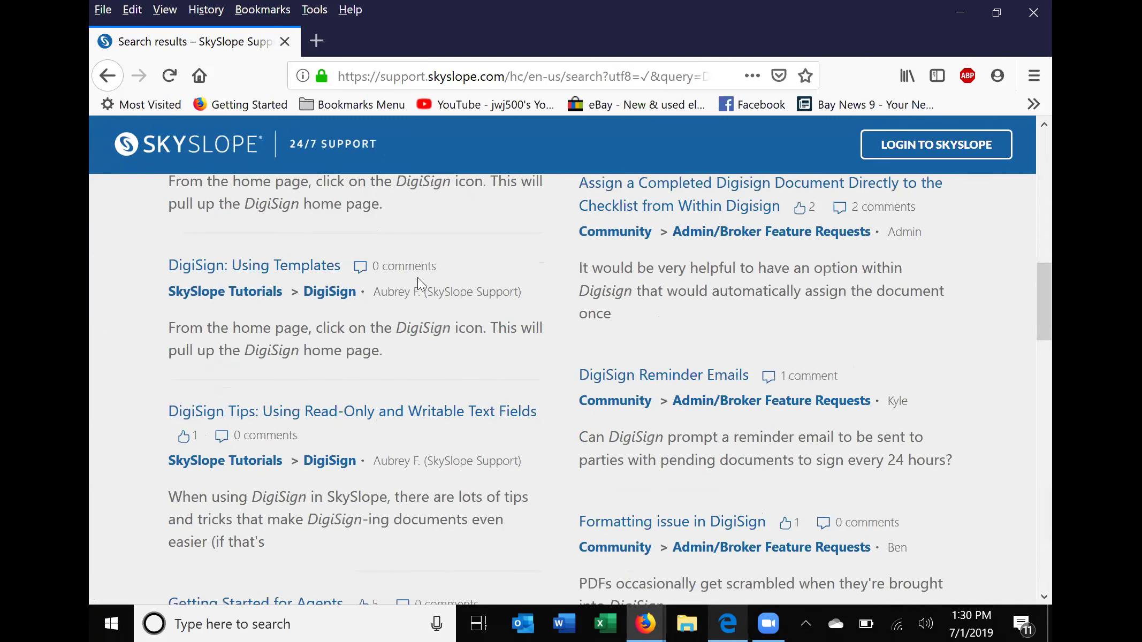
{"action": "scroll", "coordinate": [399, 243], "scroll_direction": "down", "scroll_amount": 3}
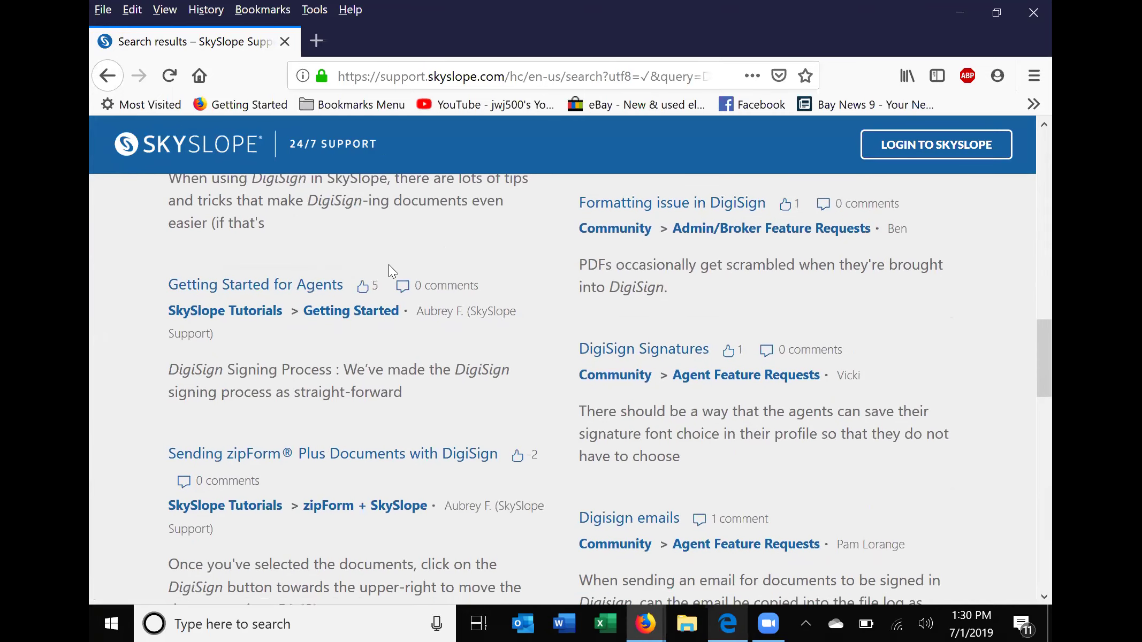
{"action": "scroll", "coordinate": [390, 262], "scroll_direction": "down", "scroll_amount": 2}
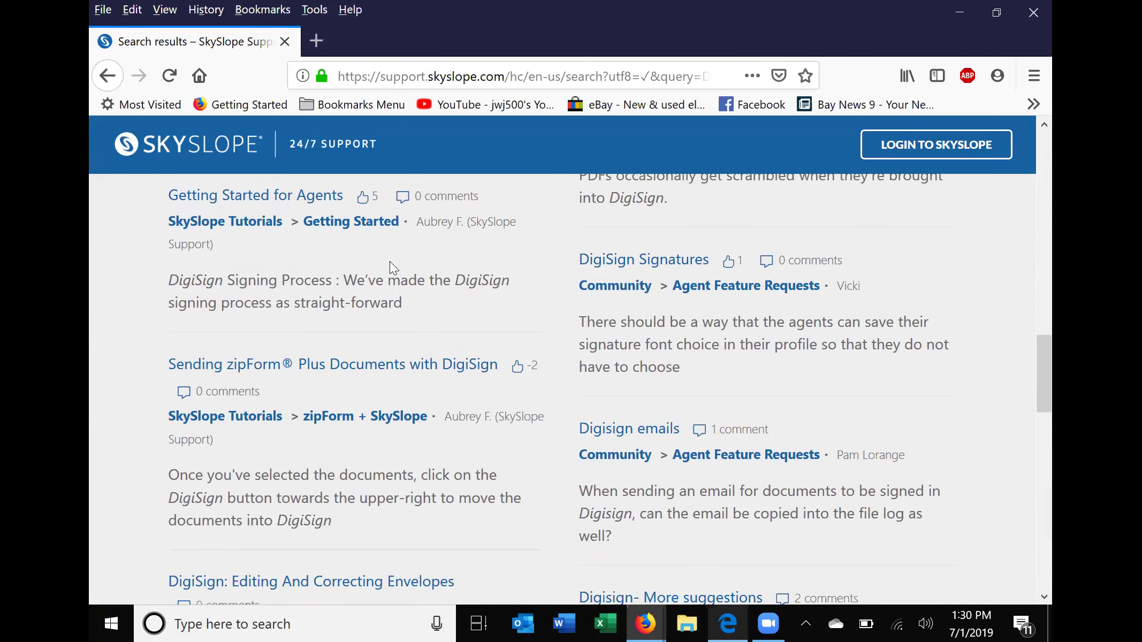
{"action": "scroll", "coordinate": [269, 485], "scroll_direction": "up", "scroll_amount": 15}
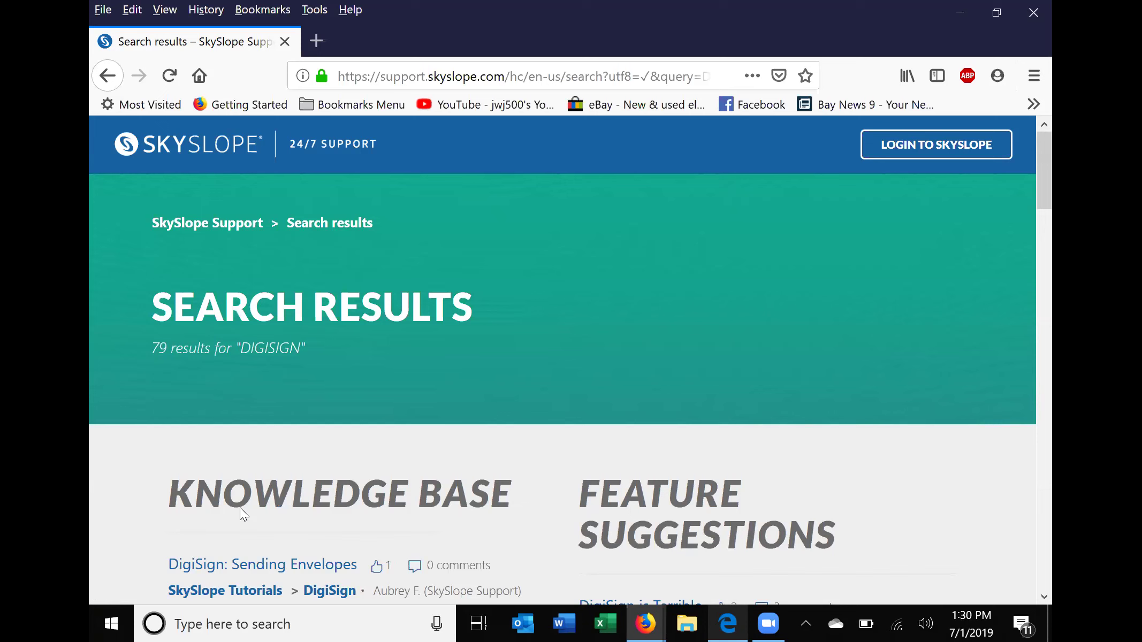
{"action": "scroll", "coordinate": [848, 111], "scroll_direction": "down", "scroll_amount": 10}
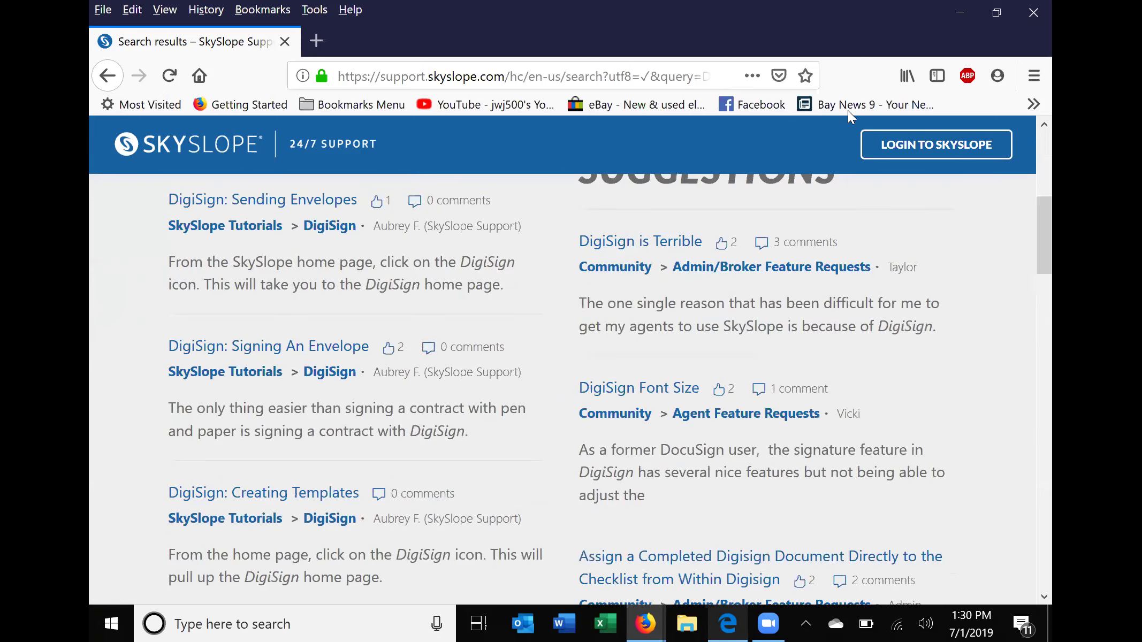
{"action": "scroll", "coordinate": [813, 185], "scroll_direction": "down", "scroll_amount": 12}
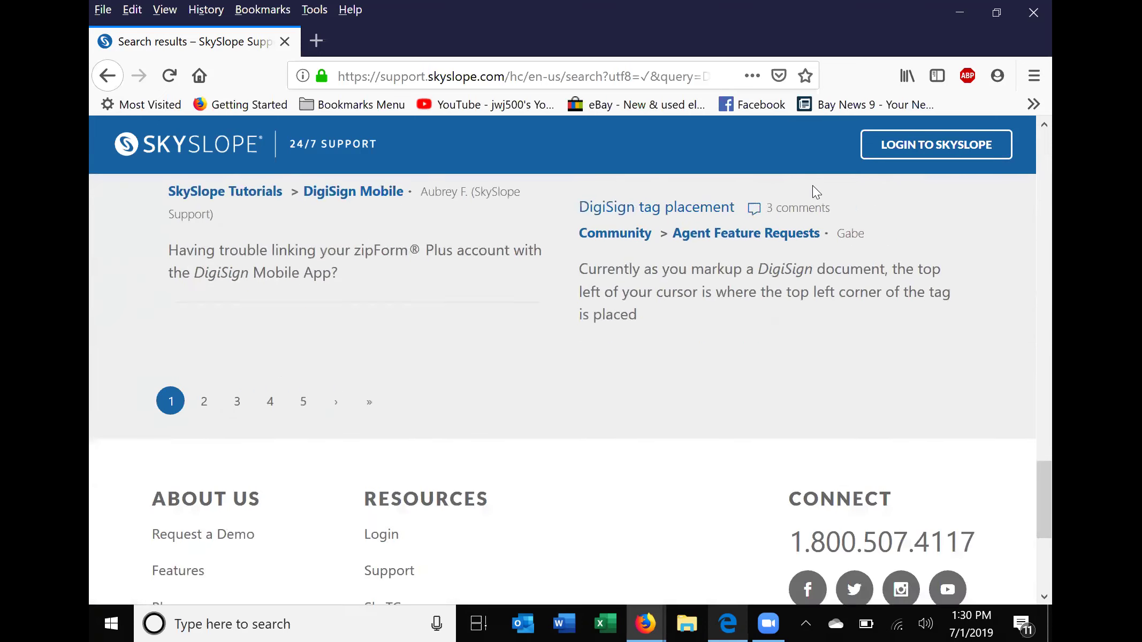